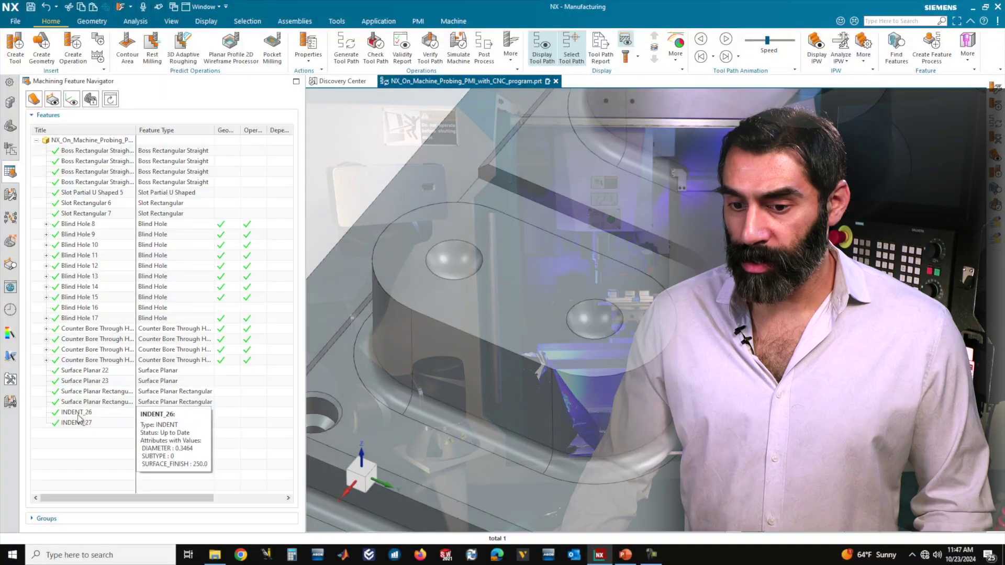
Highlight the INDENT_26 and INDENT_27 features to see which geometry on the part they represent
{"action": "left_click", "coordinate": [77, 413]}
{"action": "left_click", "coordinate": [79, 413]}
{"action": "scroll", "coordinate": [516, 306], "scroll_direction": "down", "scroll_amount": 4}
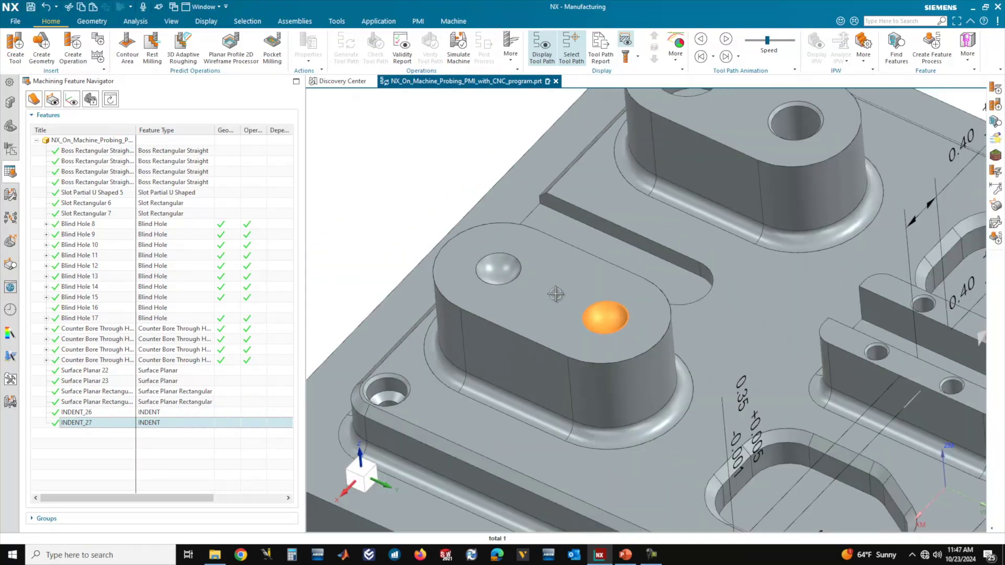
{"action": "middle_click_drag", "start_coordinate": [547, 352], "coordinate": [558, 310]}
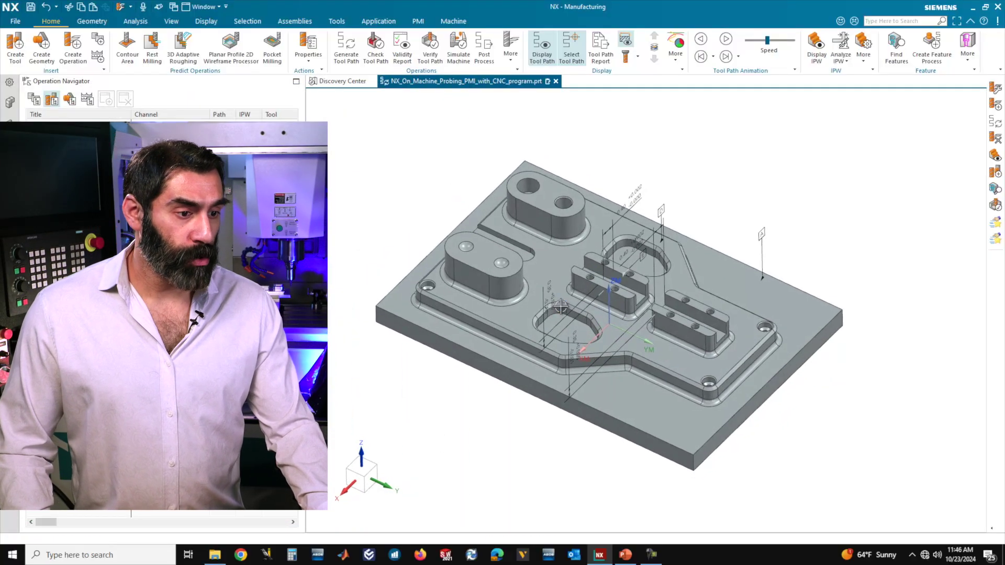
Examine the two spherical indents on top of the oblong boss at close range
{"action": "scroll", "coordinate": [470, 277], "scroll_direction": "up", "scroll_amount": 5}
{"action": "scroll", "coordinate": [471, 277], "scroll_direction": "up", "scroll_amount": 5}
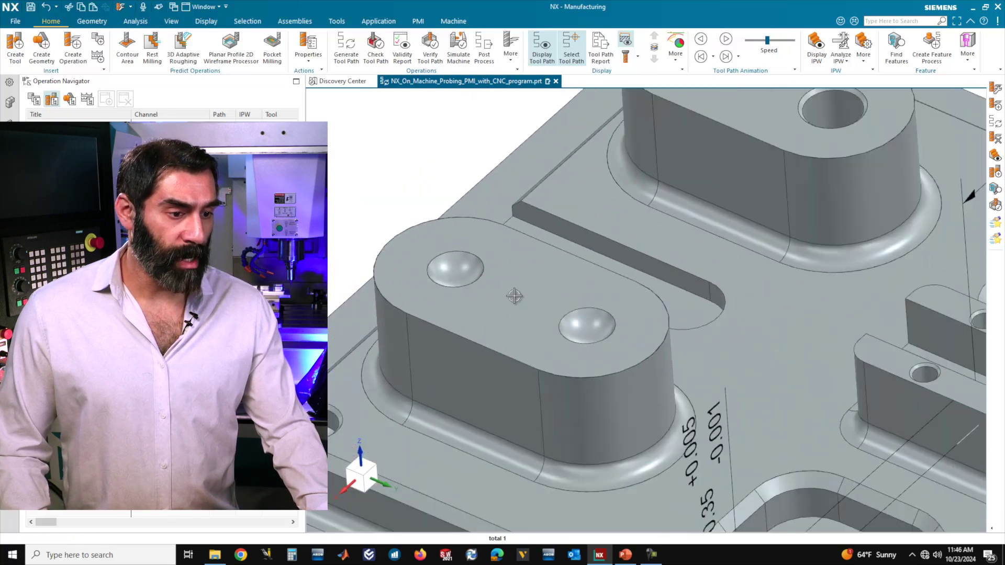
{"action": "scroll", "coordinate": [534, 287], "scroll_direction": "down", "scroll_amount": 5}
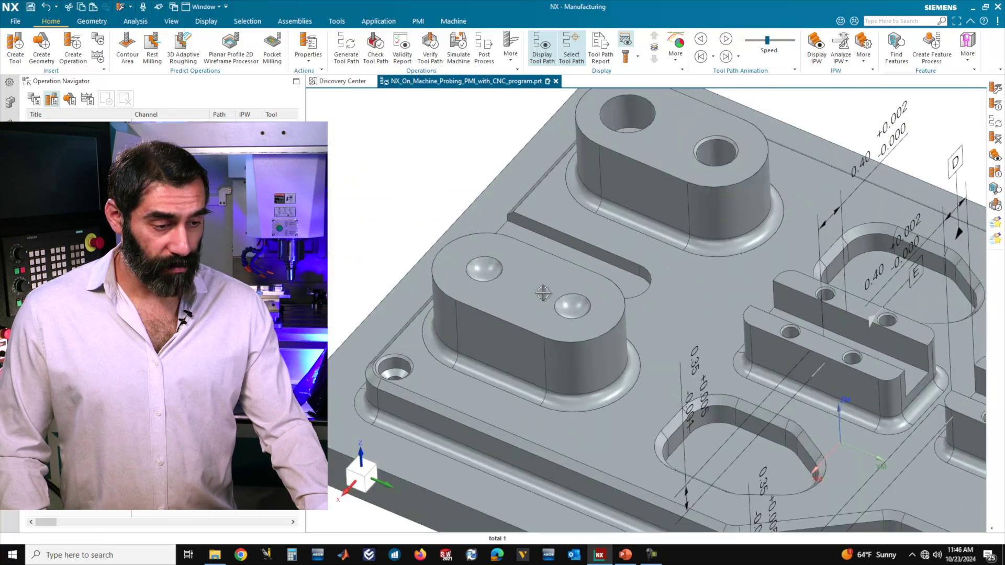
{"action": "scroll", "coordinate": [539, 284], "scroll_direction": "up", "scroll_amount": 3}
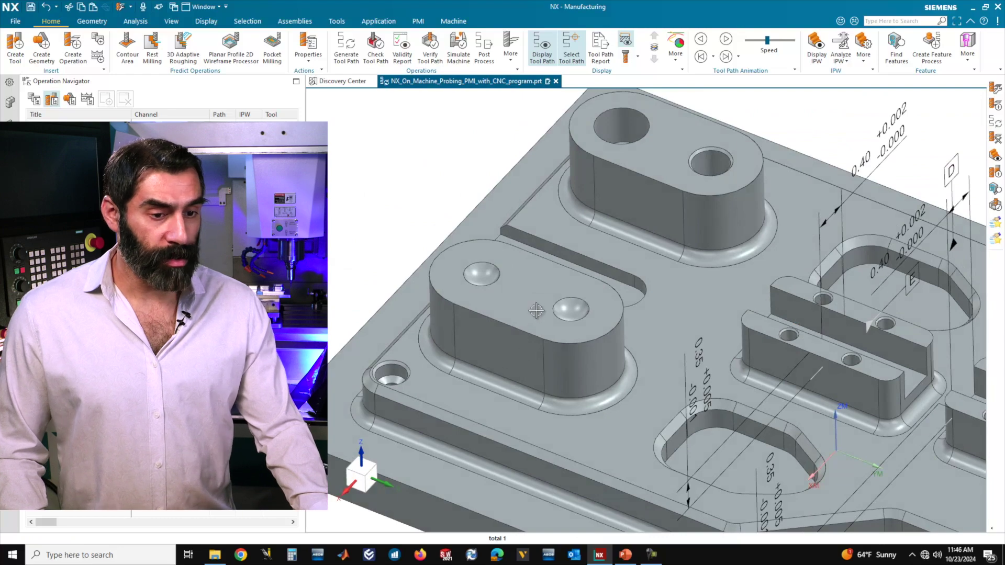
{"action": "scroll", "coordinate": [539, 306], "scroll_direction": "up", "scroll_amount": 2}
{"action": "scroll", "coordinate": [534, 310], "scroll_direction": "up", "scroll_amount": 2}
{"action": "middle_click_drag", "start_coordinate": [533, 308], "coordinate": [526, 306]}
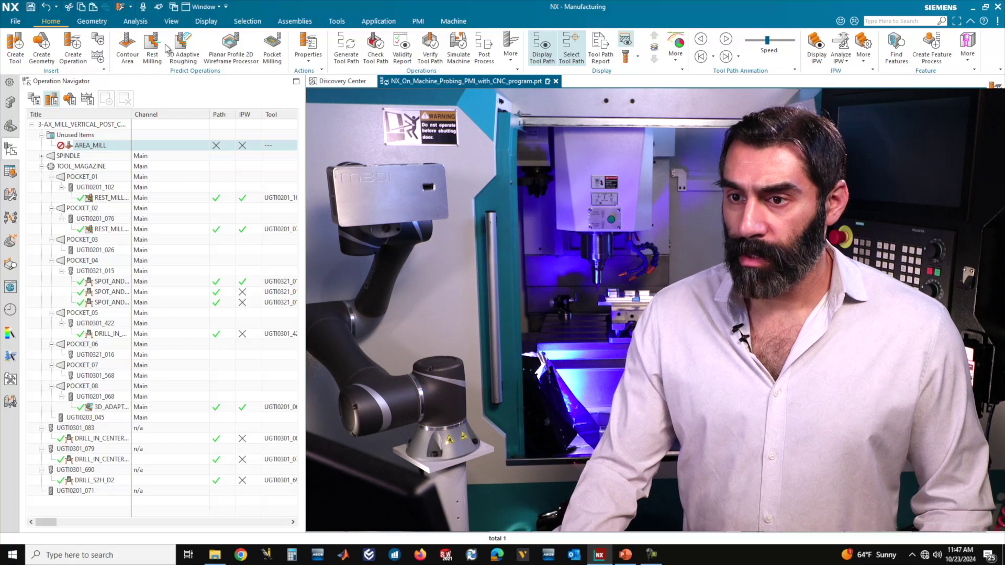
Show the list of recognized machining features and locate INDENT_26 and INDENT_27 on the model
{"action": "left_click", "coordinate": [373, 22]}
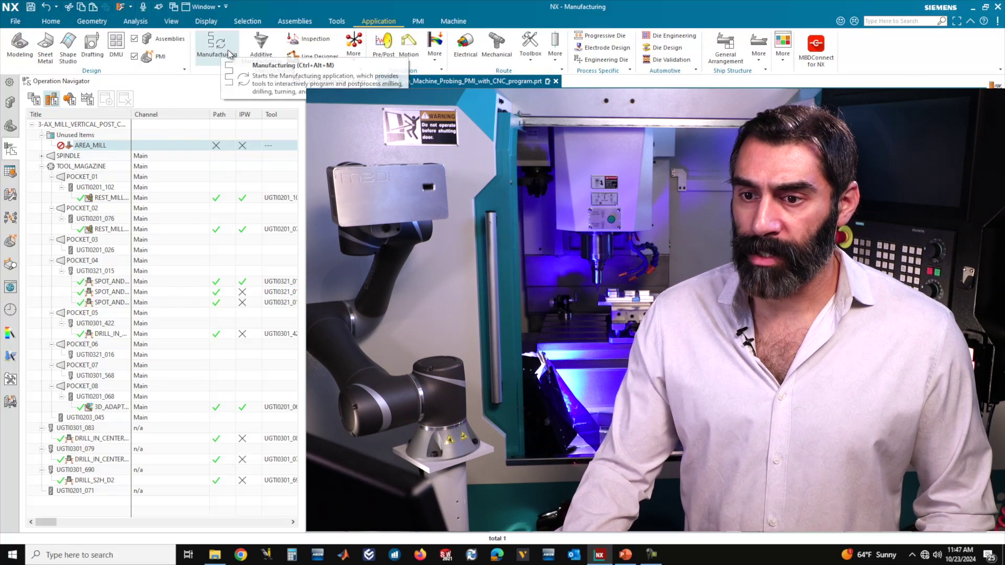
{"action": "left_click", "coordinate": [51, 21]}
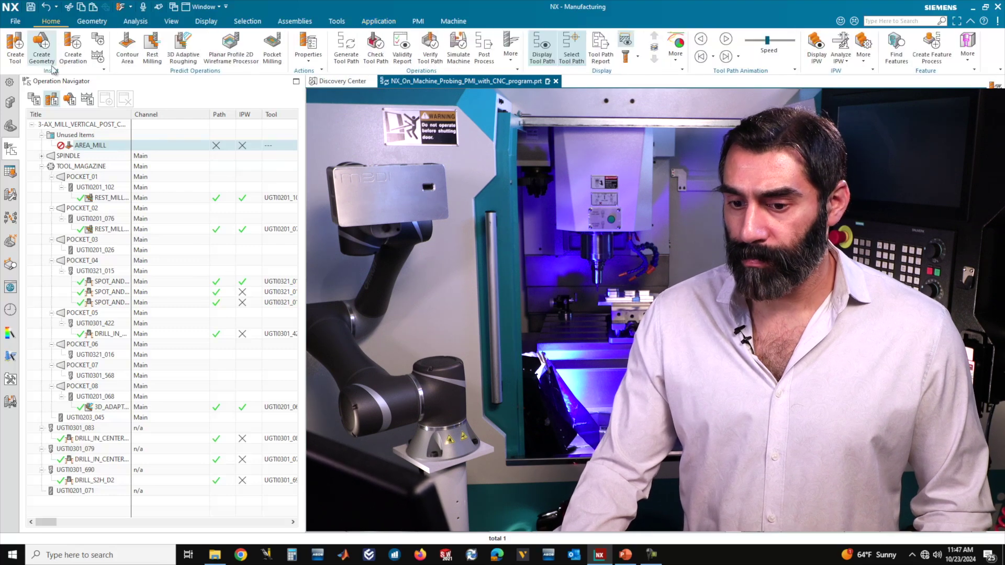
{"action": "left_click", "coordinate": [11, 173]}
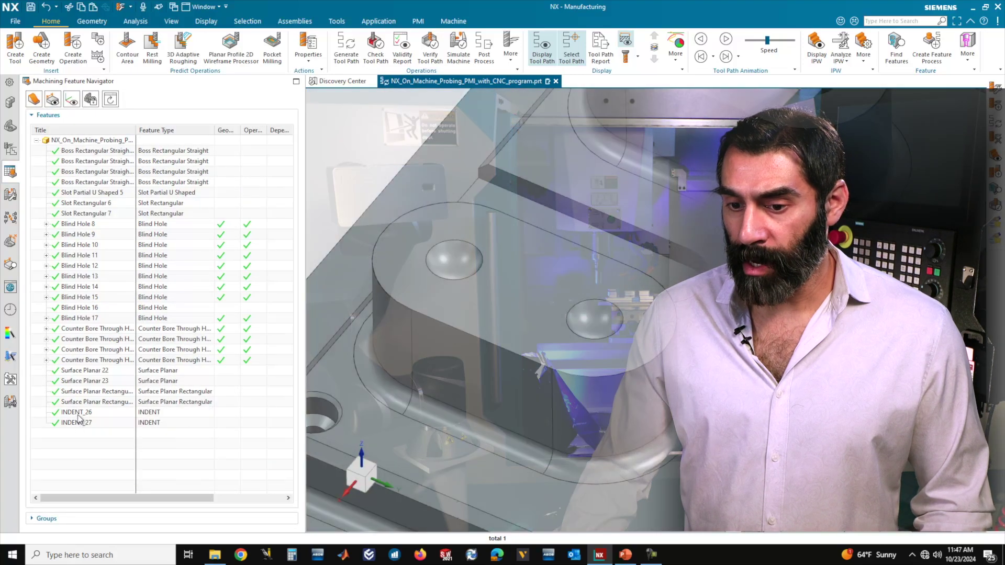
{"action": "left_click", "coordinate": [78, 413]}
{"action": "left_click", "coordinate": [79, 422]}
{"action": "left_click", "coordinate": [81, 413]}
{"action": "left_click", "coordinate": [83, 425]}
{"action": "middle_click_drag", "start_coordinate": [513, 254], "coordinate": [560, 309]}
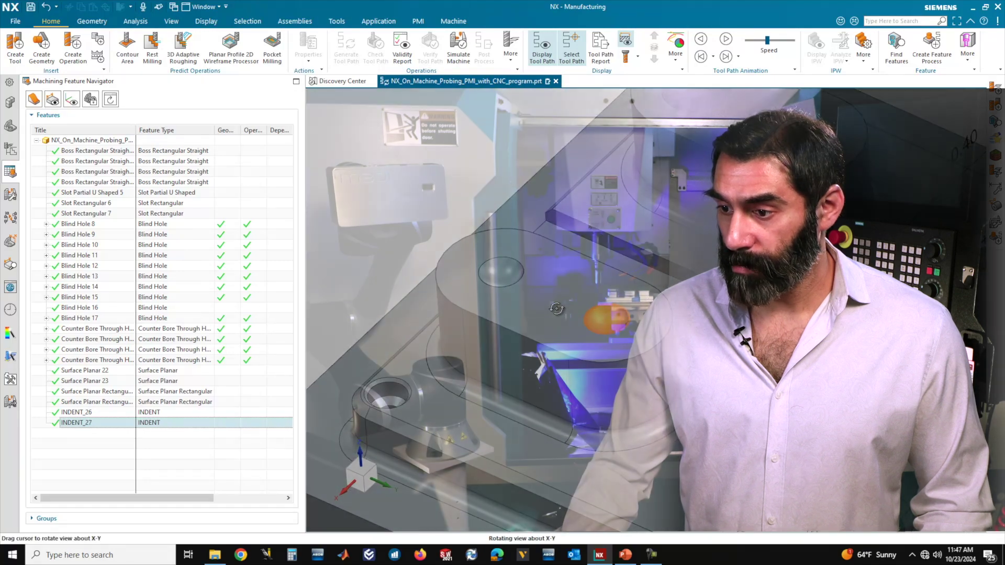
{"action": "left_click", "coordinate": [98, 446]}
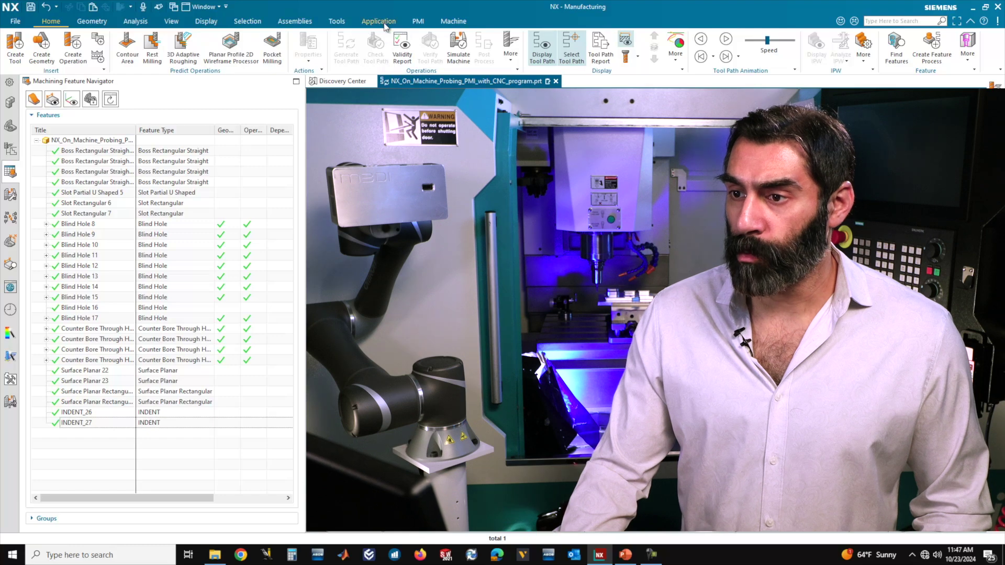
Switch to the Modeling application and attach a PMI surface finish symbol with a leader to the spherical indent nearest the boss's outer end
{"action": "left_click", "coordinate": [385, 25]}
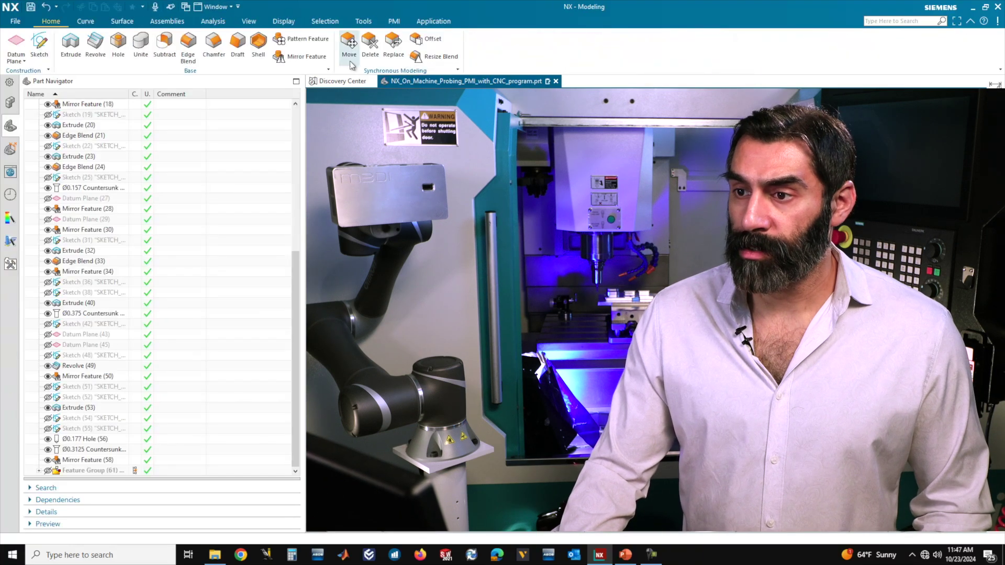
{"action": "left_click", "coordinate": [395, 22]}
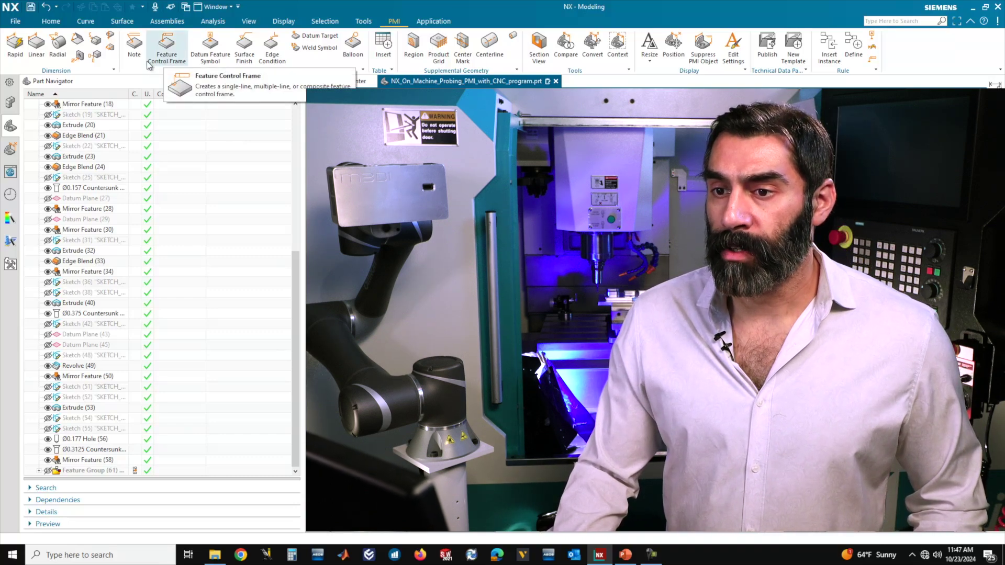
{"action": "left_click", "coordinate": [244, 50]}
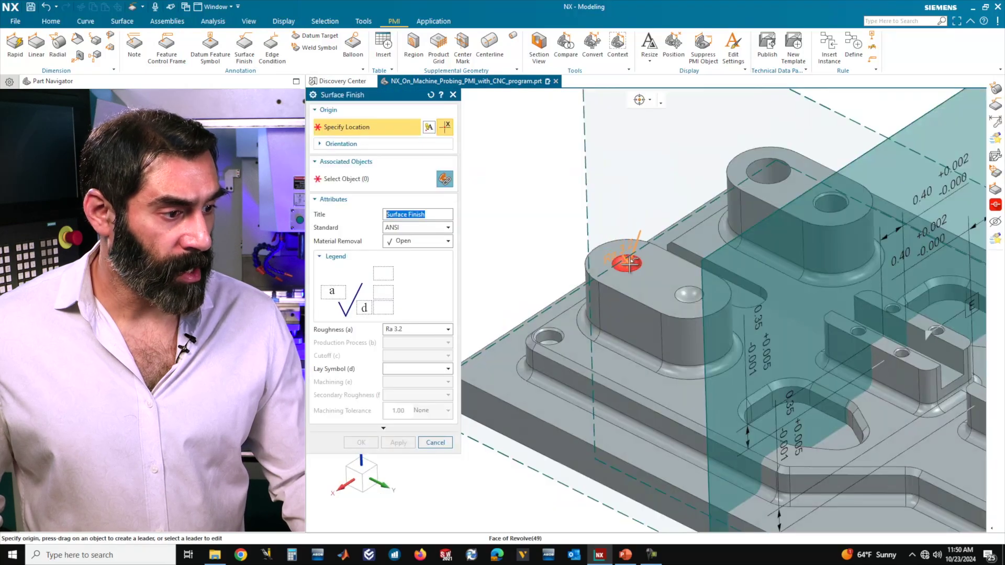
{"action": "left_click_drag", "start_coordinate": [629, 266], "coordinate": [523, 231]}
{"action": "middle_click_drag", "start_coordinate": [595, 213], "coordinate": [585, 208]}
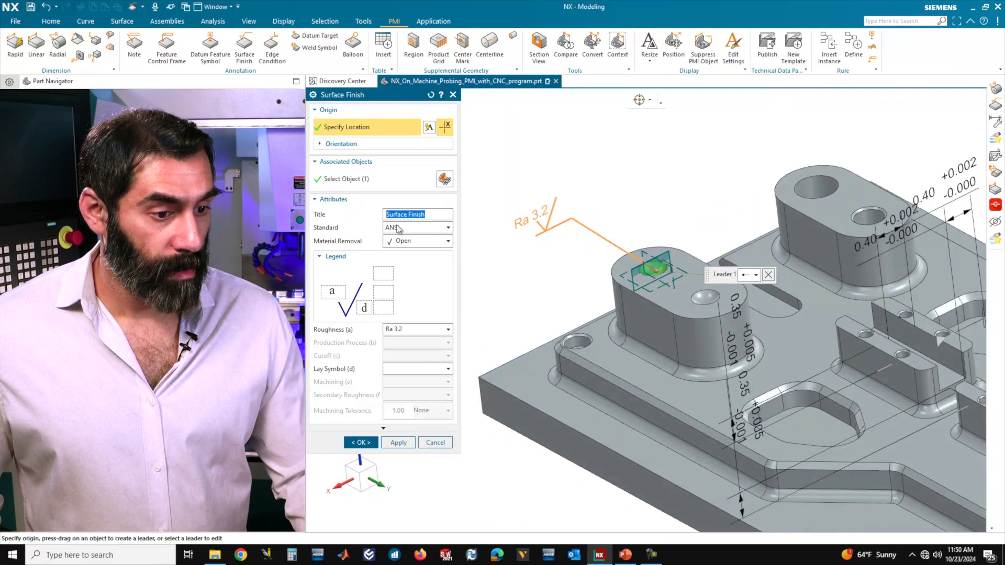
Set the surface finish roughness to Ra 3.2 and create the annotation
{"action": "left_click", "coordinate": [448, 333]}
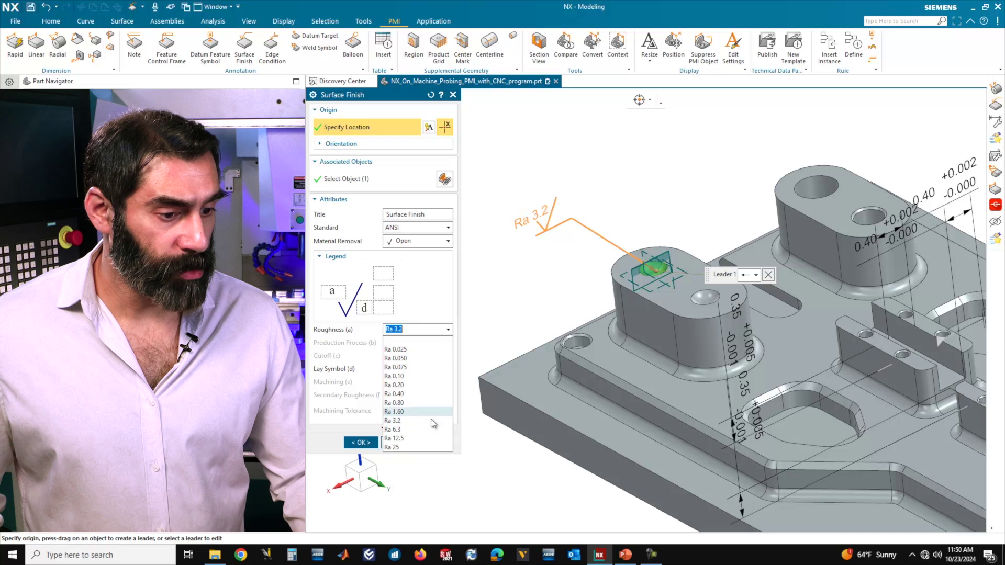
{"action": "left_click", "coordinate": [396, 423]}
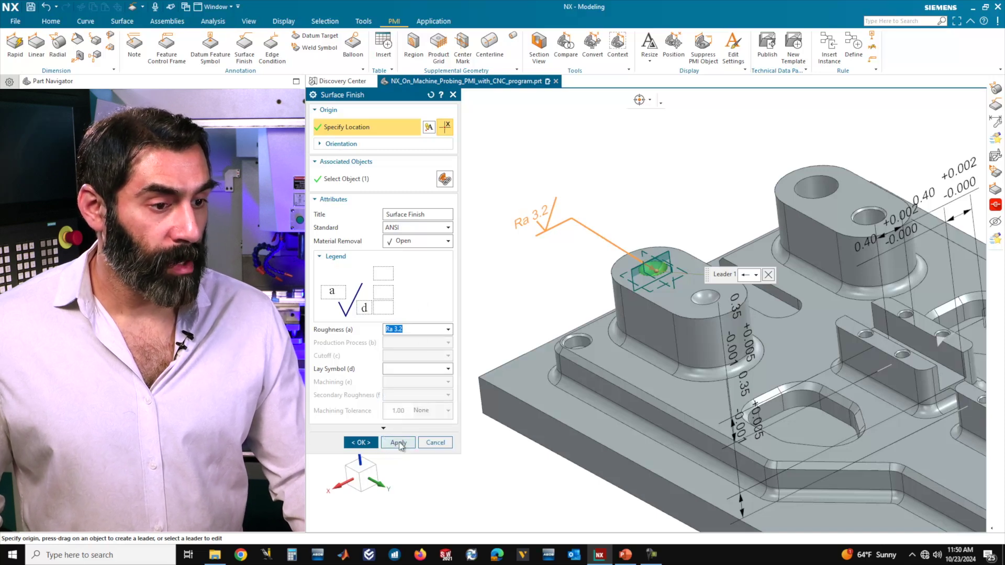
{"action": "left_click", "coordinate": [361, 443]}
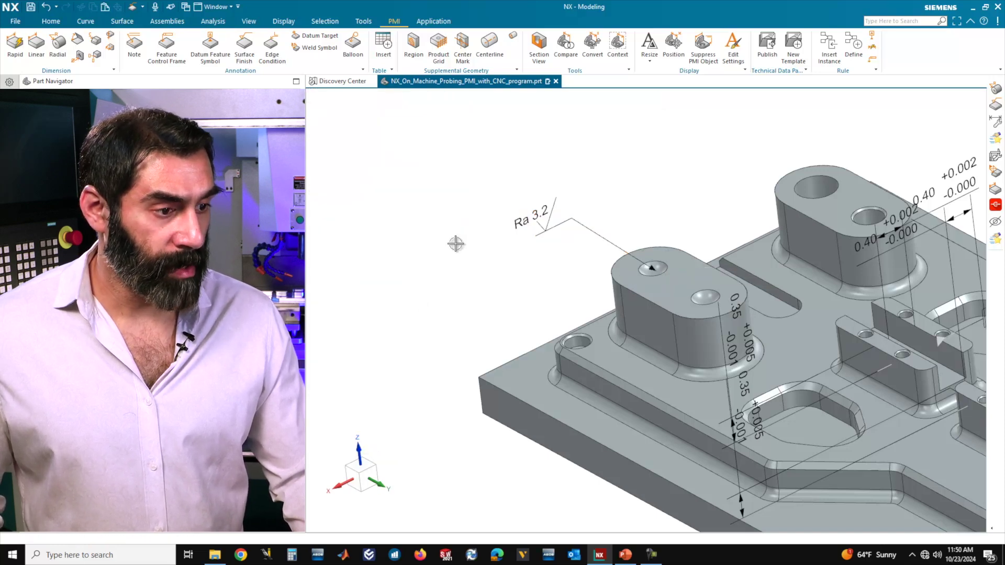
Add a PMI radial dimension to the edge of the indent carrying the surface finish symbol, placed beside the boss
{"action": "scroll", "coordinate": [672, 233], "scroll_direction": "down", "scroll_amount": 3}
{"action": "scroll", "coordinate": [583, 210], "scroll_direction": "up", "scroll_amount": 4}
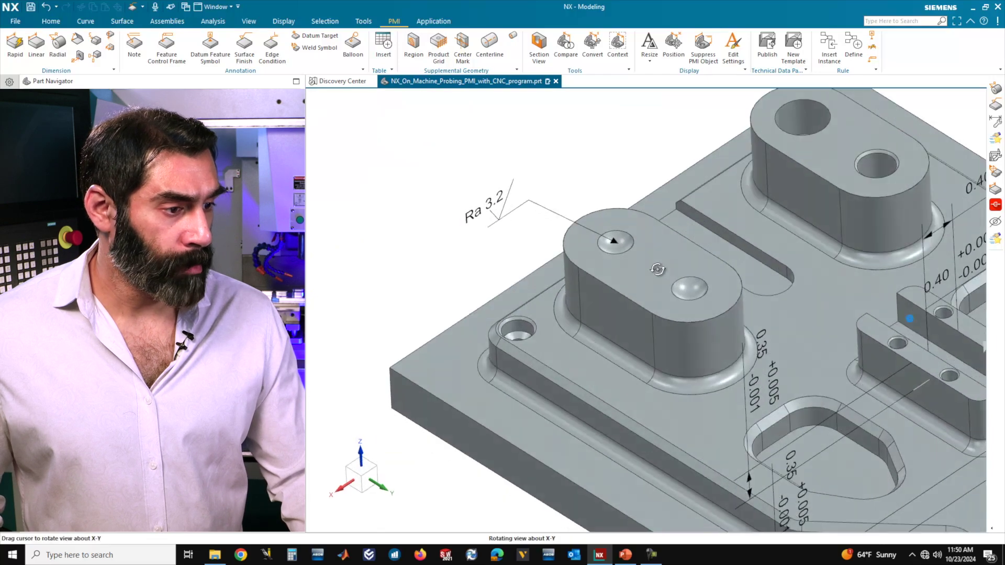
{"action": "scroll", "coordinate": [582, 209], "scroll_direction": "up", "scroll_amount": 2}
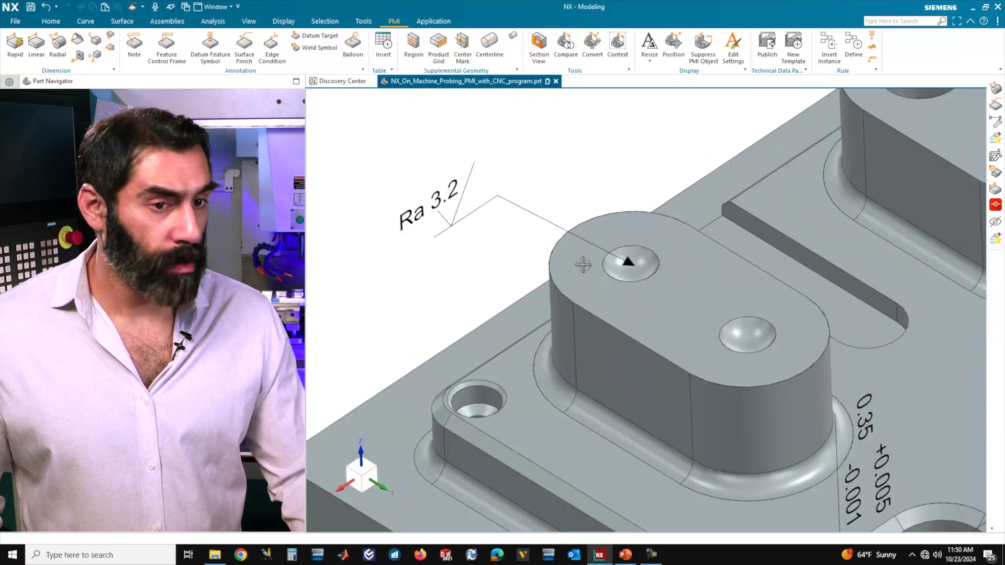
{"action": "left_click", "coordinate": [57, 49]}
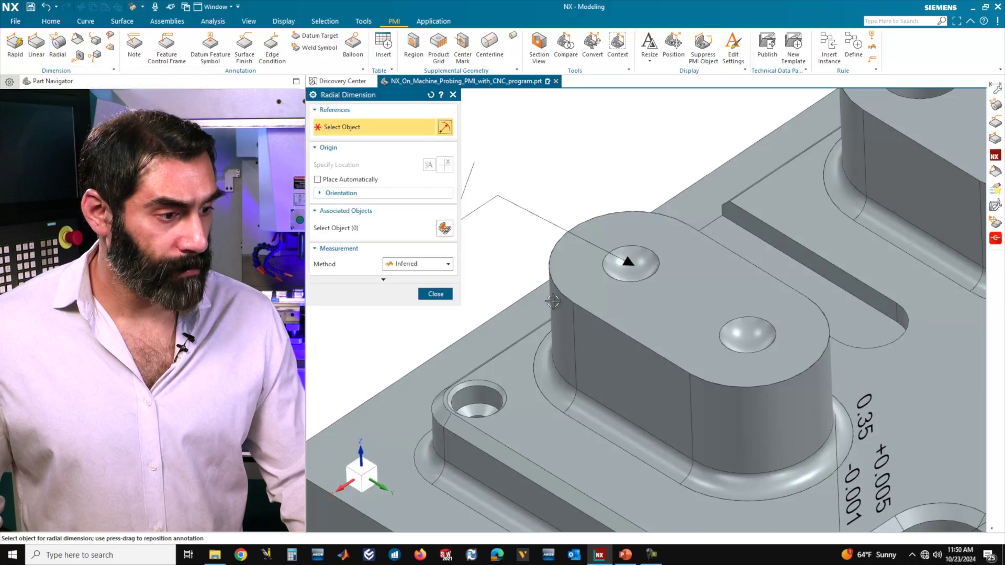
{"action": "left_click", "coordinate": [621, 282]}
{"action": "scroll", "coordinate": [628, 281], "scroll_direction": "down", "scroll_amount": 3}
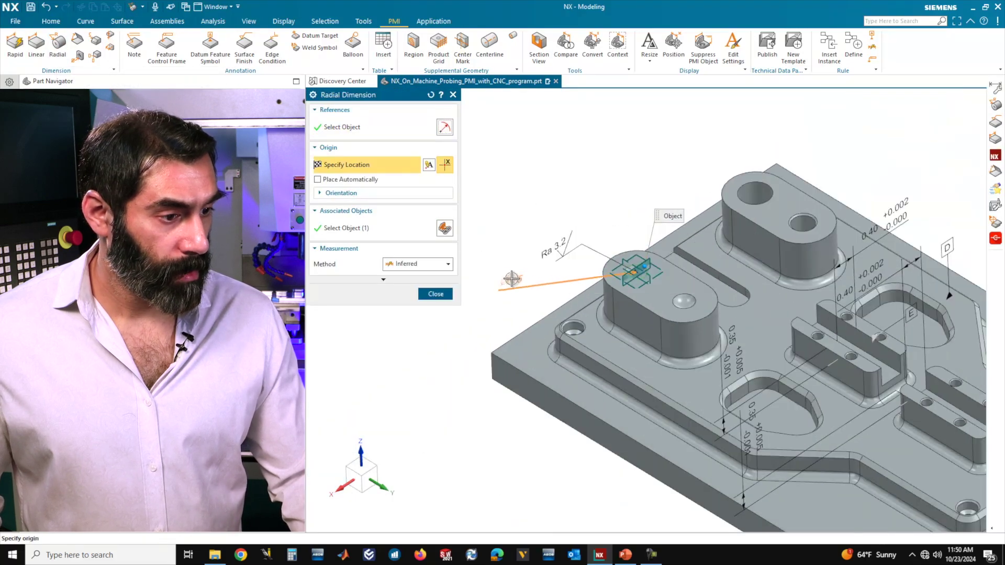
{"action": "left_click", "coordinate": [513, 273]}
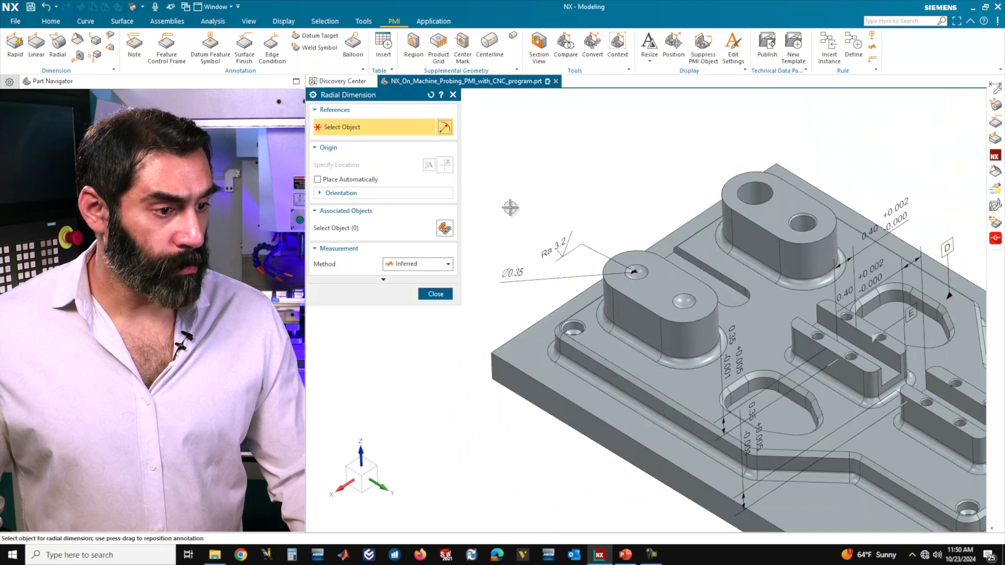
Give the indent's diameter dimension an equal bilateral tolerance of ±0.100 and the appended text "Diameter"
{"action": "left_click", "coordinate": [523, 279]}
{"action": "left_click", "coordinate": [528, 199]}
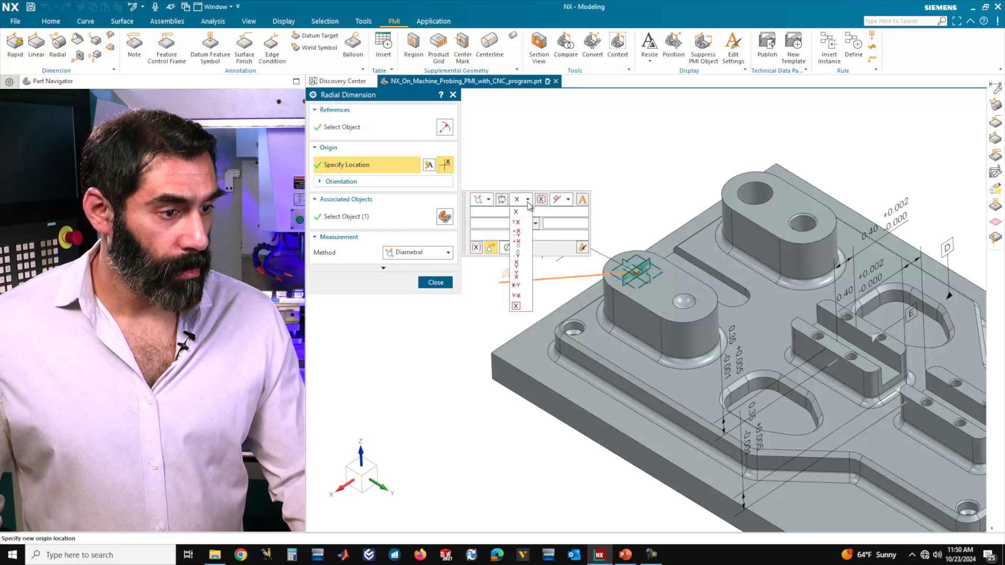
{"action": "left_click", "coordinate": [522, 246]}
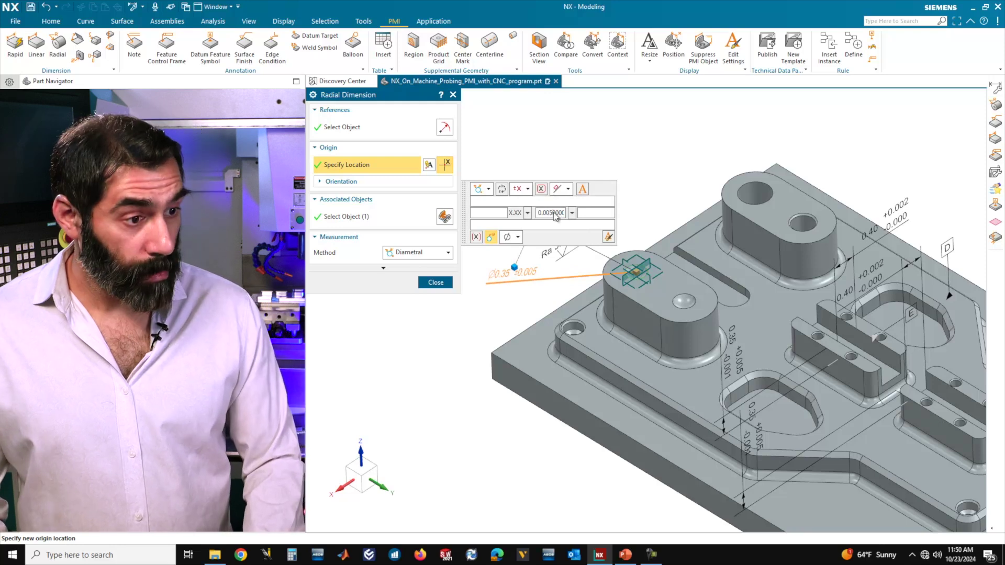
{"action": "type", "text": "1"}
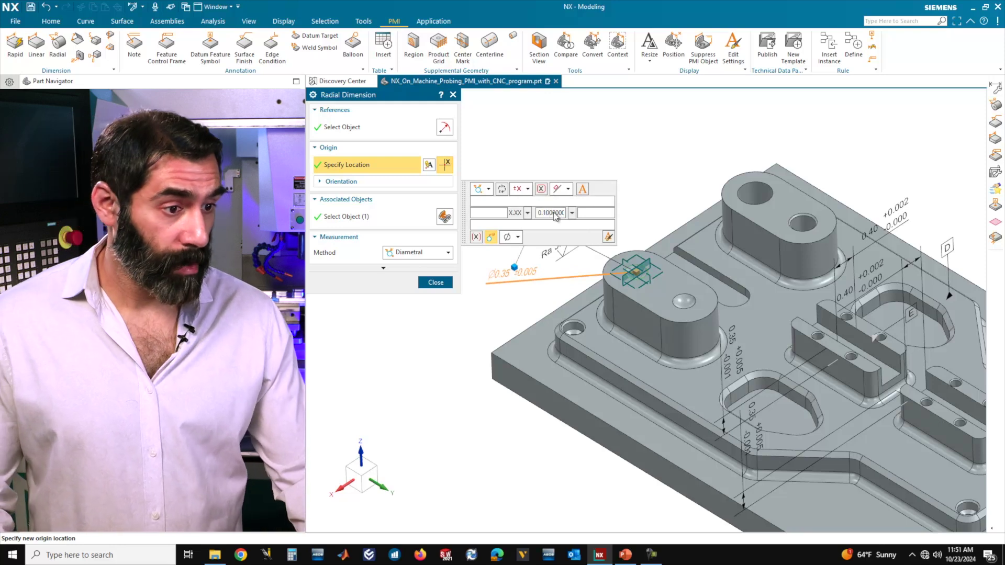
{"action": "left_click", "coordinate": [596, 215]}
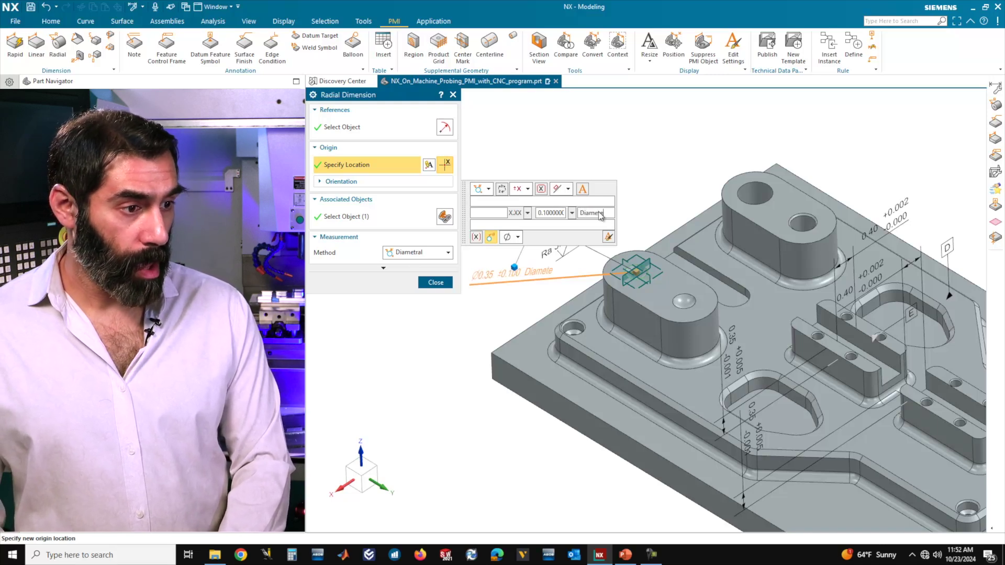
{"action": "left_click", "coordinate": [530, 281]}
{"action": "left_click", "coordinate": [436, 282]}
Reposition the surface finish symbol and the diameter dimension beside the boss so both annotations read clearly
{"action": "middle_click_drag", "start_coordinate": [632, 296], "coordinate": [680, 265]}
{"action": "scroll", "coordinate": [680, 314], "scroll_direction": "up", "scroll_amount": 3}
{"action": "left_click_drag", "start_coordinate": [548, 234], "coordinate": [584, 209]}
{"action": "left_click_drag", "start_coordinate": [497, 247], "coordinate": [539, 270]}
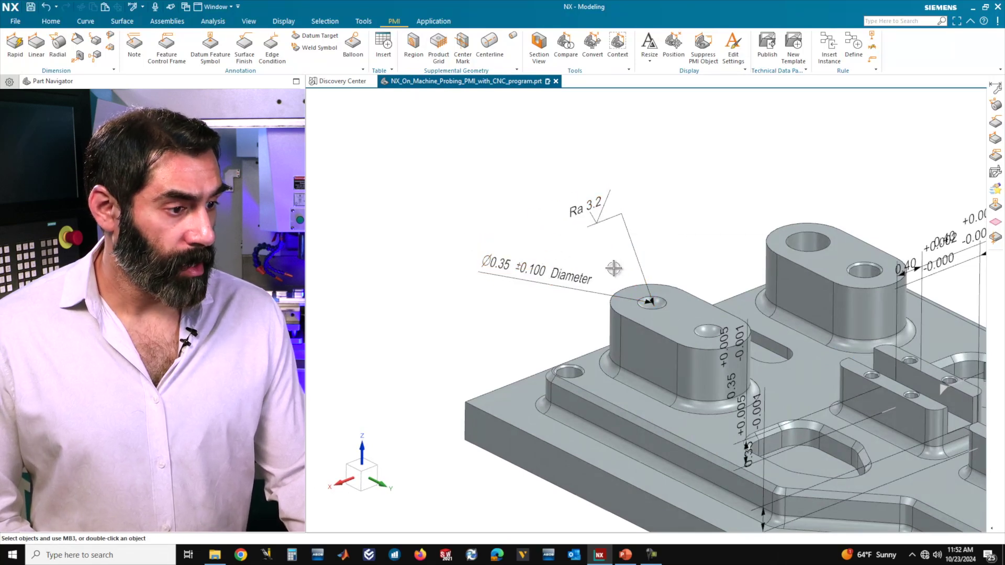
{"action": "middle_click_drag", "start_coordinate": [575, 241], "coordinate": [518, 308]}
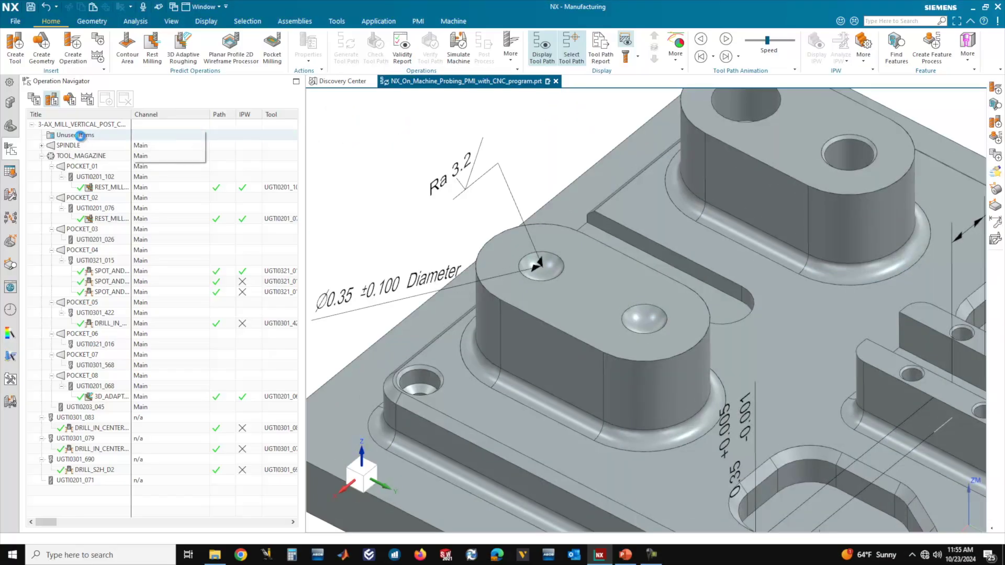
Start a new mill_contour operation with the Area Mill subtype
{"action": "left_click", "coordinate": [80, 136]}
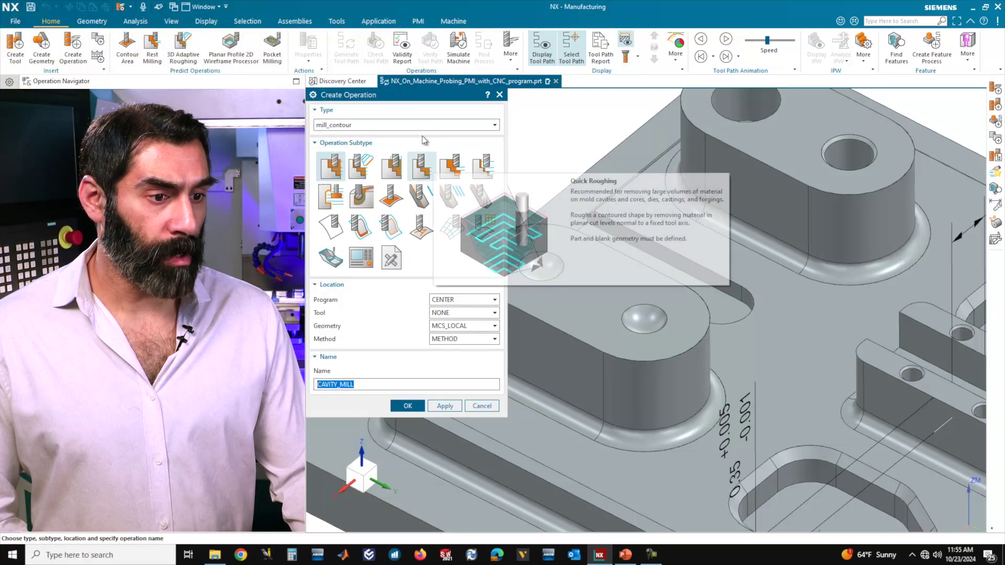
{"action": "left_click", "coordinate": [394, 128]}
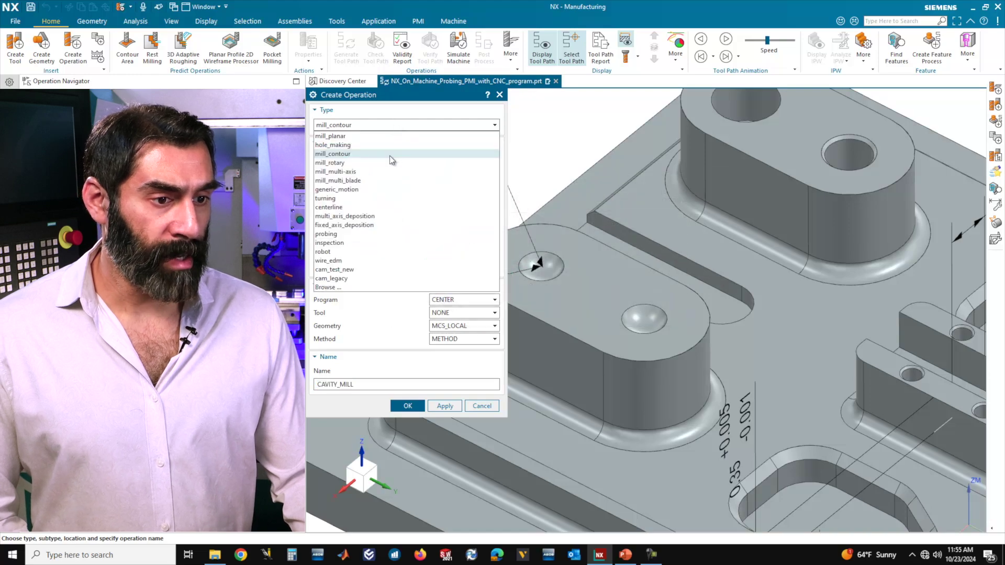
{"action": "left_click", "coordinate": [388, 157]}
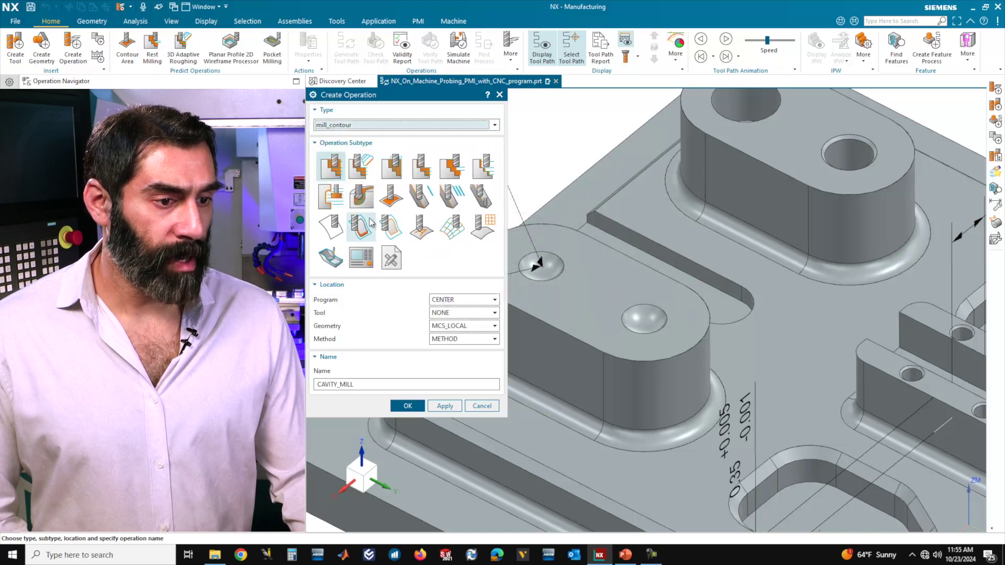
{"action": "left_click", "coordinate": [390, 198]}
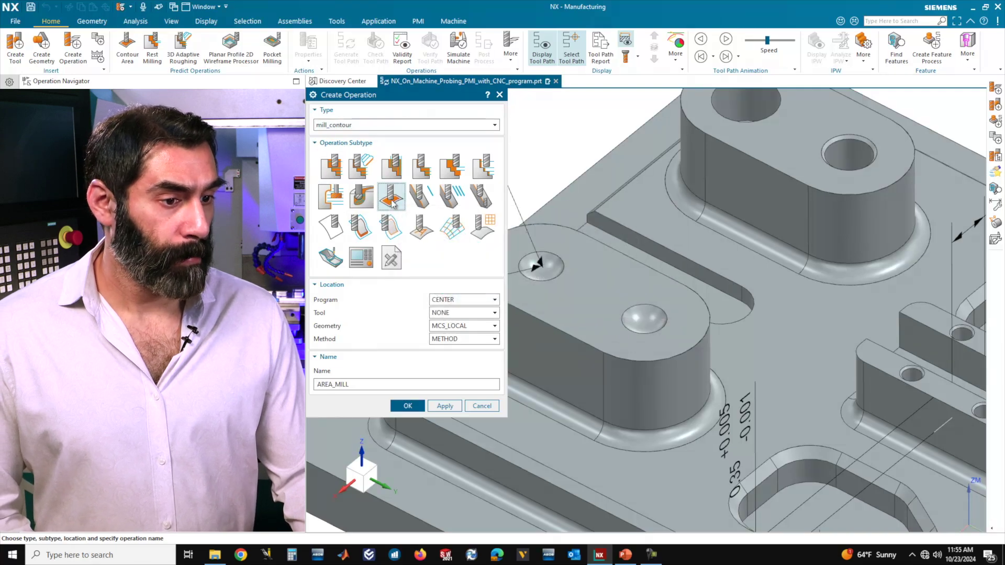
Create the operation in program CENTER with tool UGTI0203_045 (Ball End 0.125"), geometry WORKPIECE and method METHOD
{"action": "left_click", "coordinate": [469, 302]}
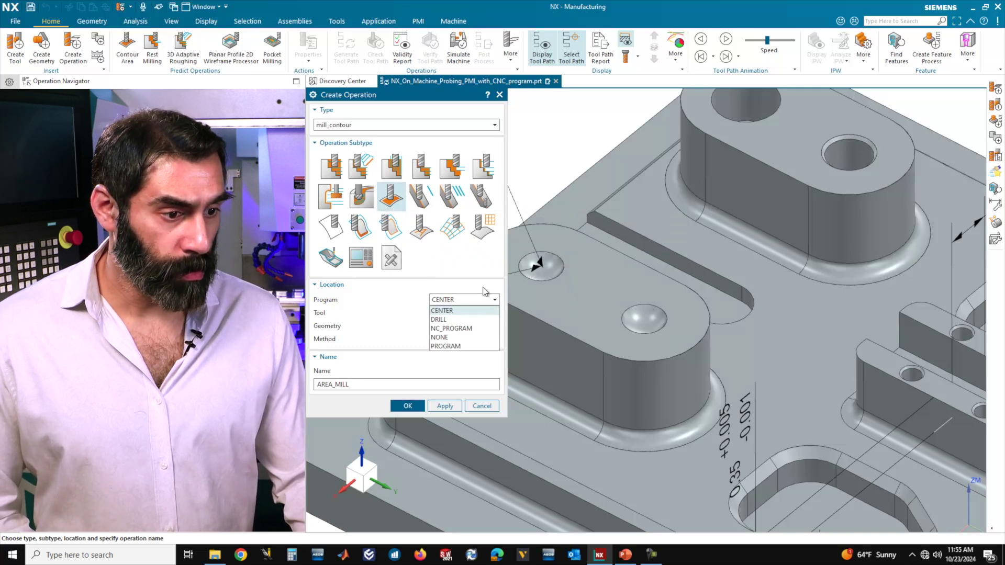
{"action": "left_click", "coordinate": [491, 297]}
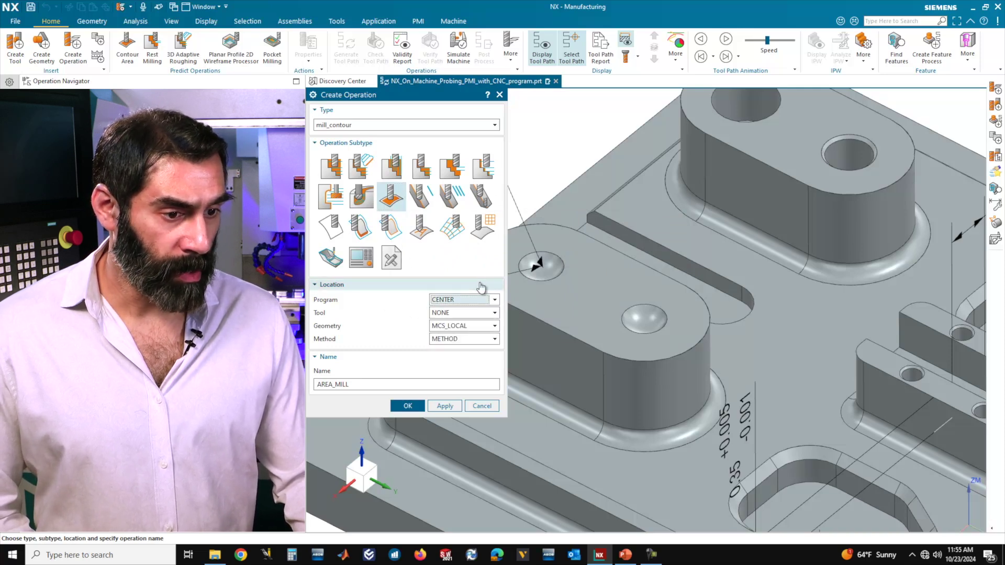
{"action": "left_click", "coordinate": [482, 313]}
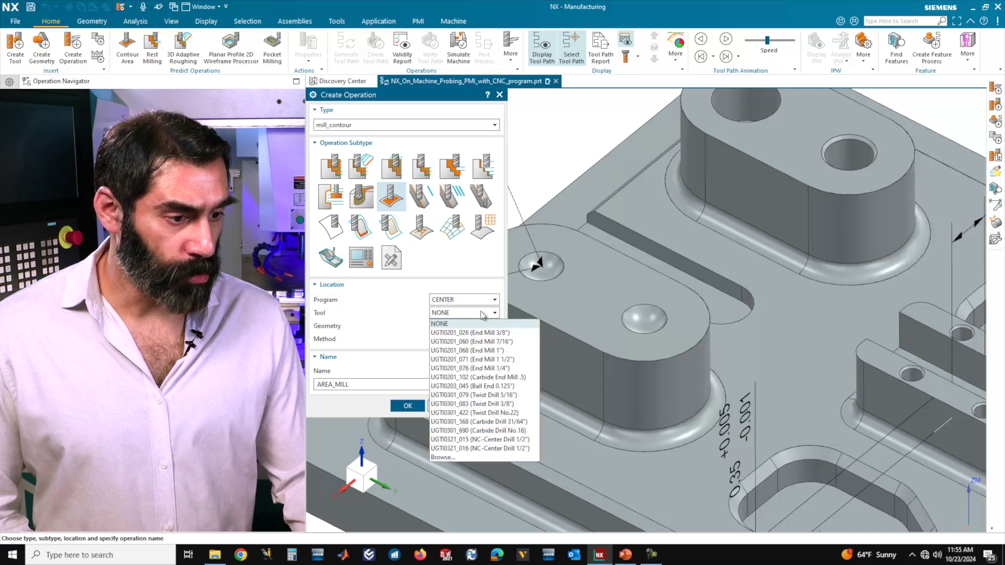
{"action": "left_click", "coordinate": [513, 386]}
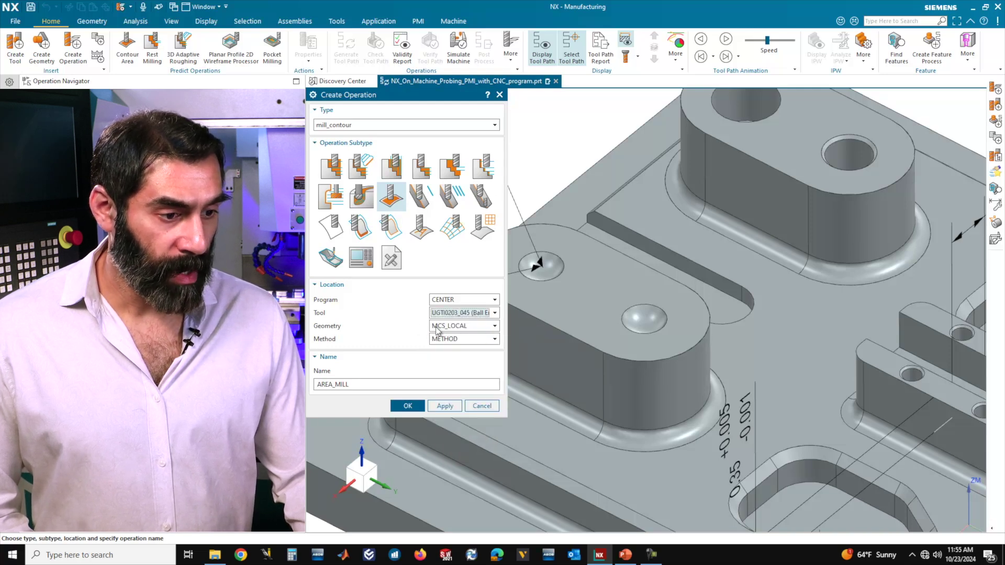
{"action": "left_click", "coordinate": [473, 328]}
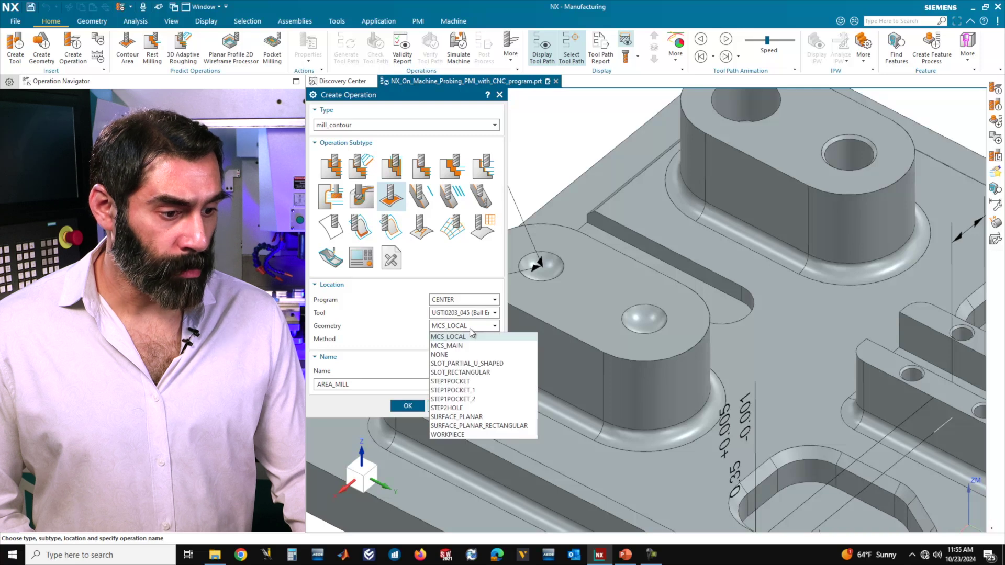
{"action": "left_click", "coordinate": [458, 435]}
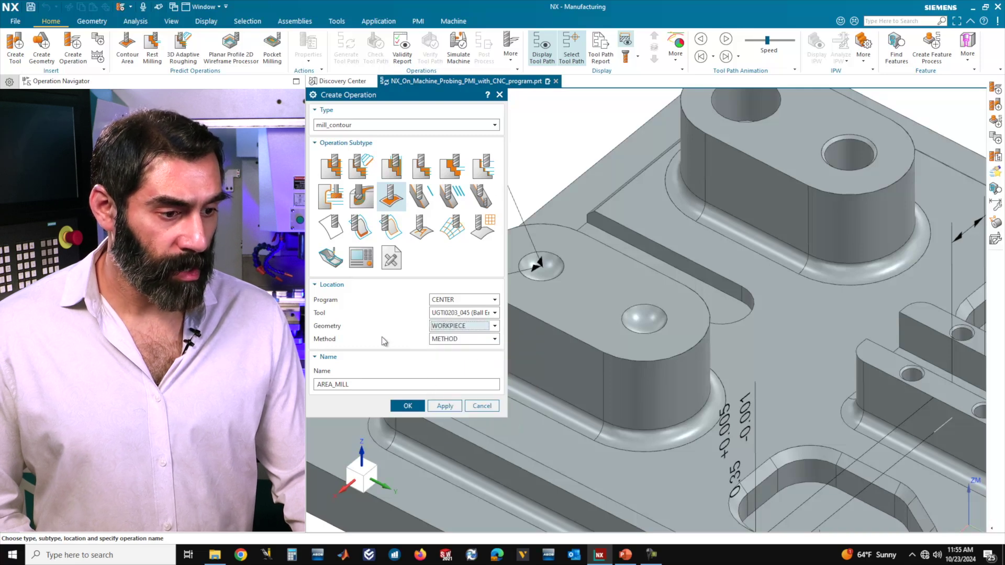
{"action": "left_click", "coordinate": [465, 340]}
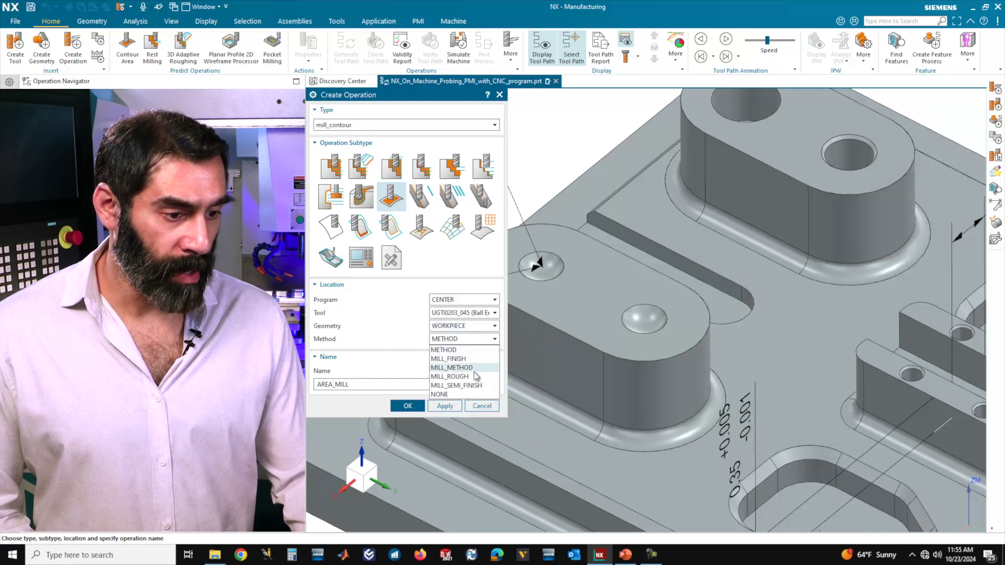
{"action": "left_click", "coordinate": [457, 350]}
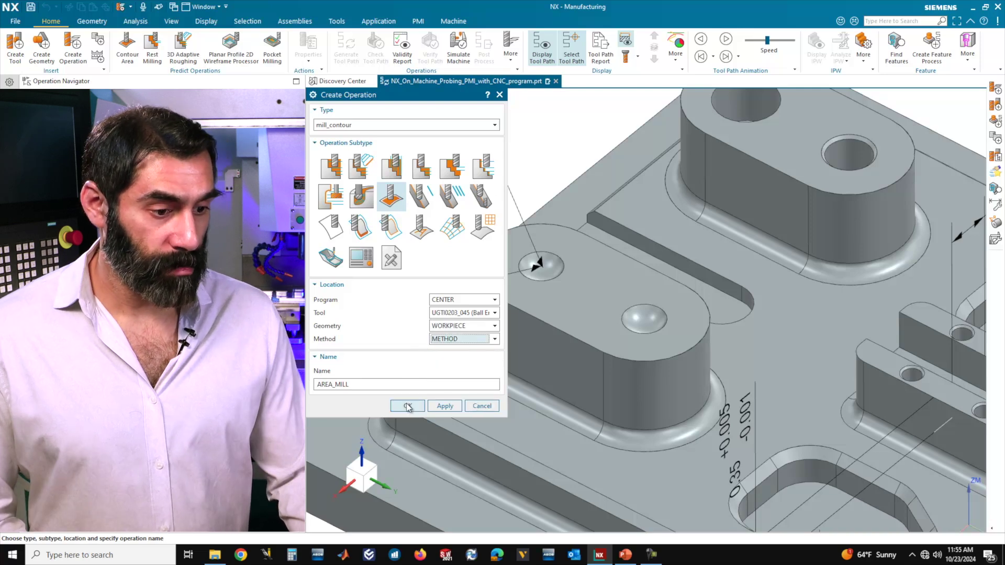
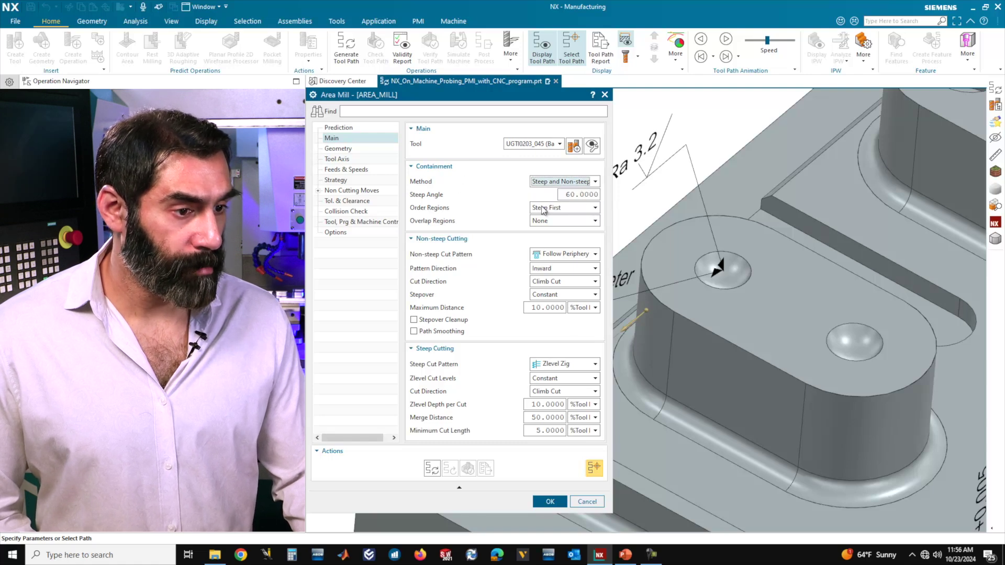
Set the non-steep cutting of the Area Mill operation to a Spiral pattern with a maximum stepover distance of 0.02 in
{"action": "left_click", "coordinate": [536, 257]}
{"action": "left_click", "coordinate": [550, 277]}
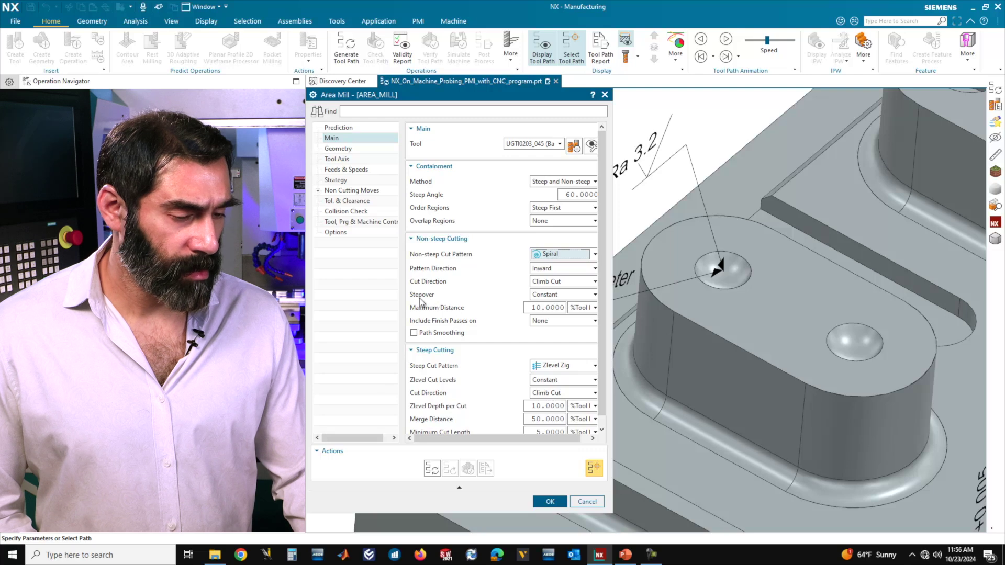
{"action": "left_click", "coordinate": [595, 308]}
{"action": "left_click", "coordinate": [581, 323]}
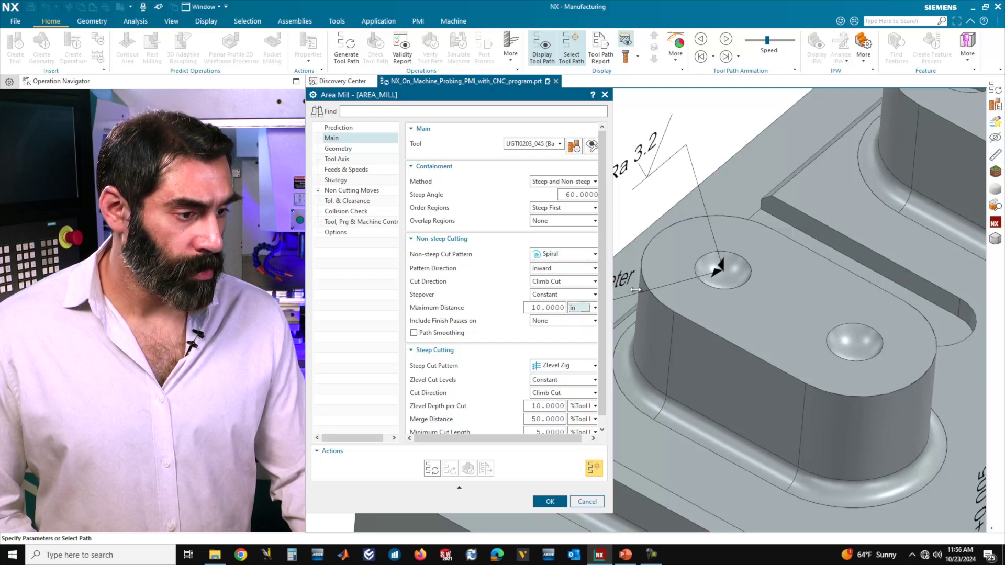
{"action": "left_click_drag", "start_coordinate": [634, 289], "coordinate": [658, 290]}
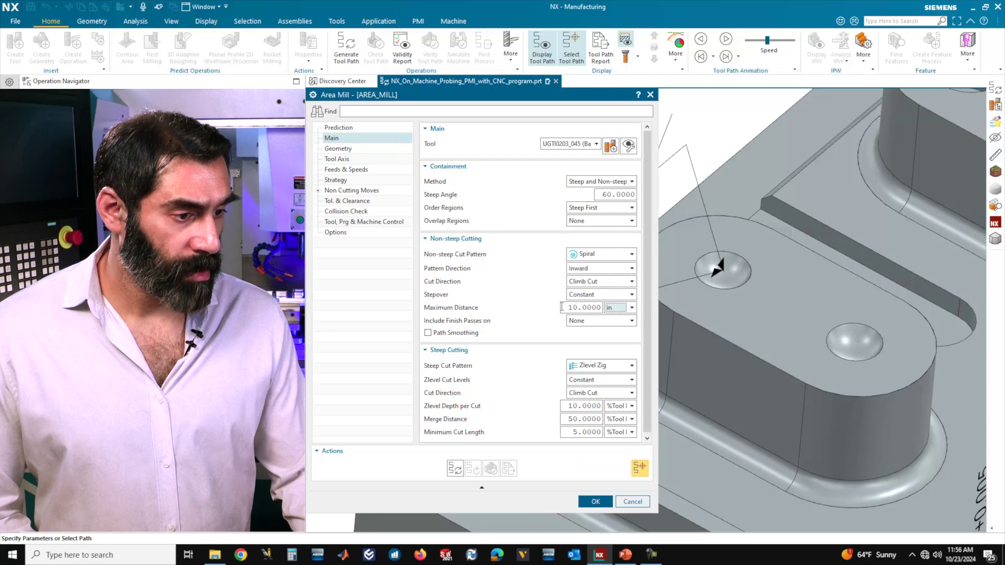
{"action": "left_click_drag", "start_coordinate": [564, 307], "coordinate": [632, 293]}
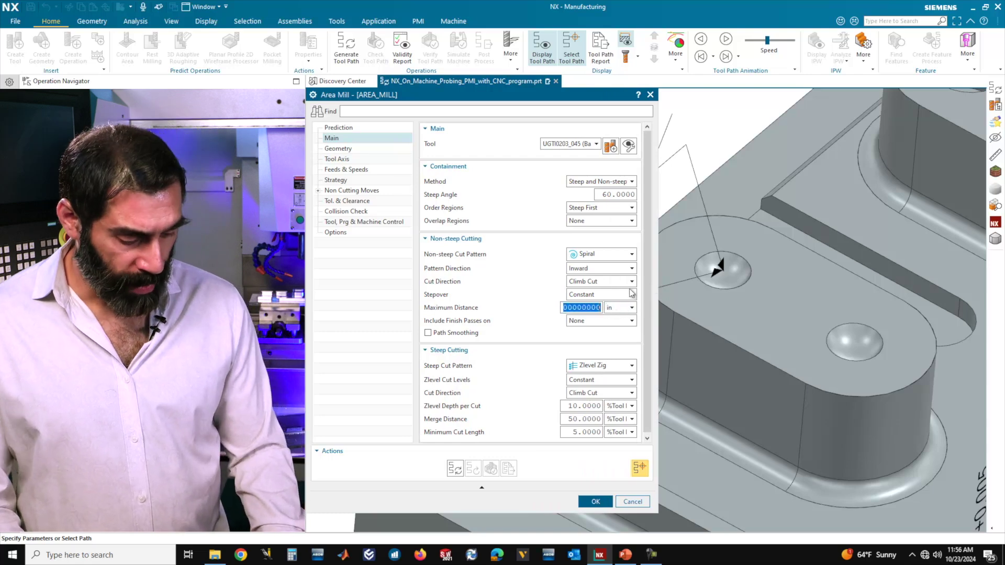
{"action": "type", "text": "0.02"}
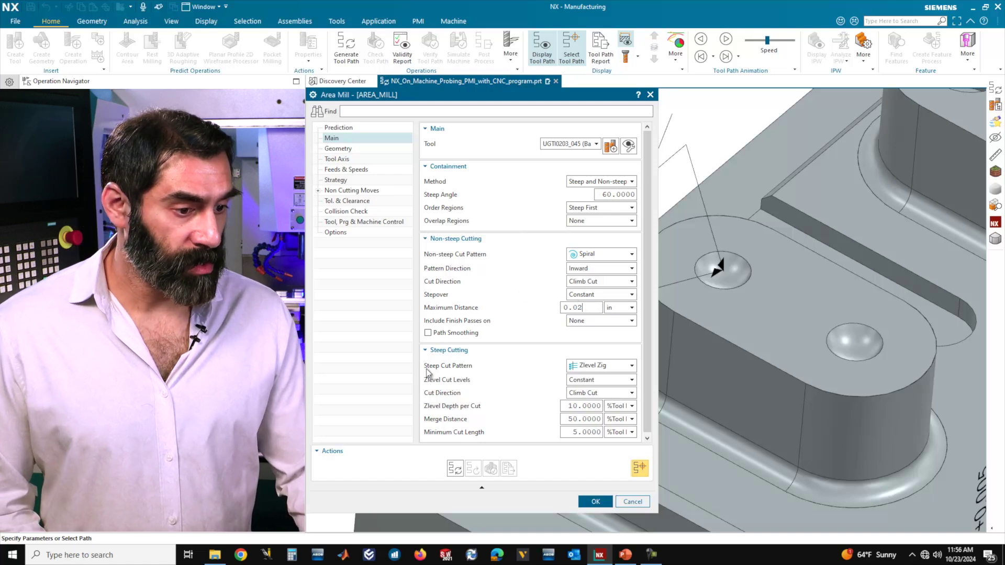
Set the steep cutting to the Zlevel Helical pattern with a Zlevel depth per cut of 0.02 in
{"action": "left_click", "coordinate": [632, 365]}
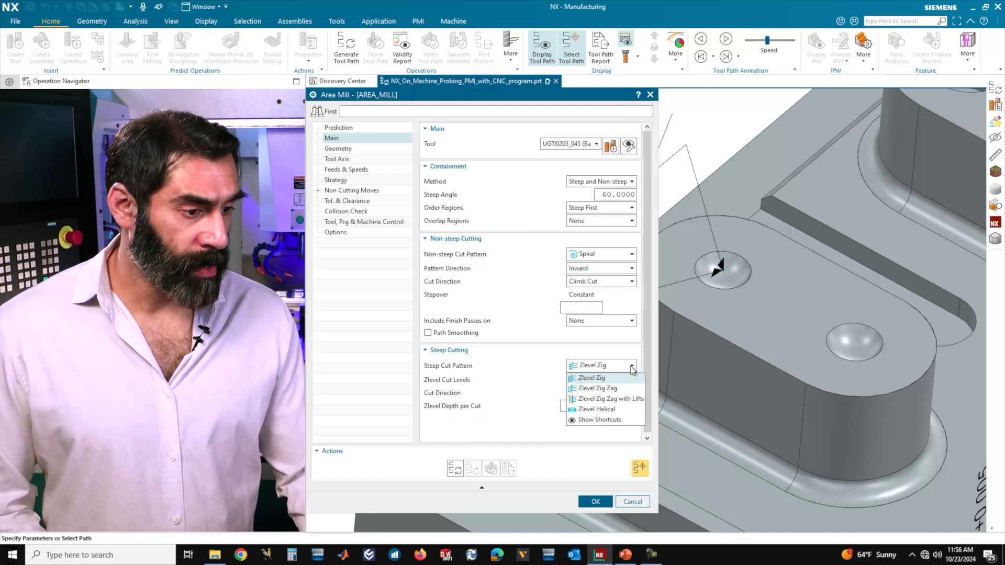
{"action": "left_click", "coordinate": [615, 417]}
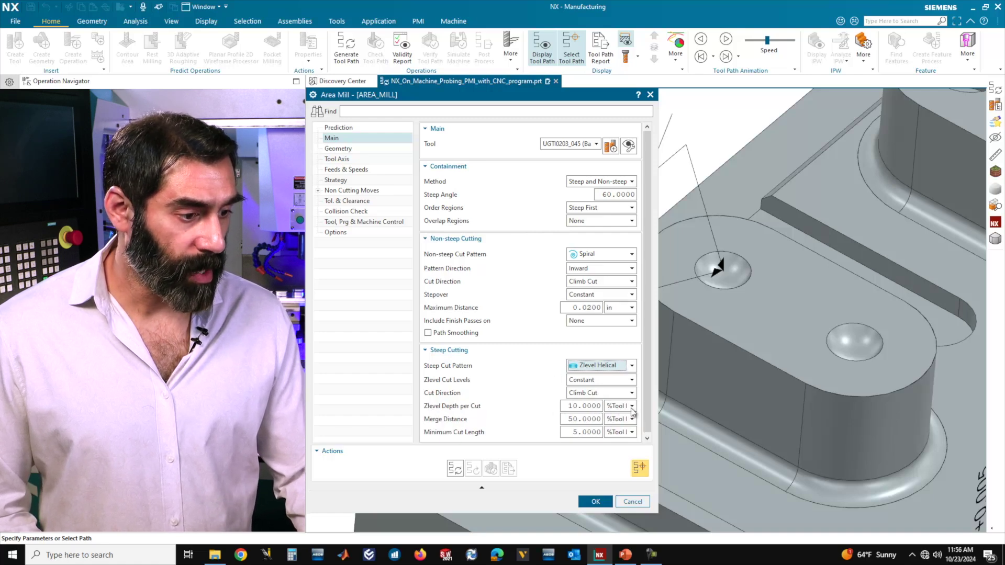
{"action": "left_click", "coordinate": [632, 406]}
{"action": "left_click", "coordinate": [617, 422]}
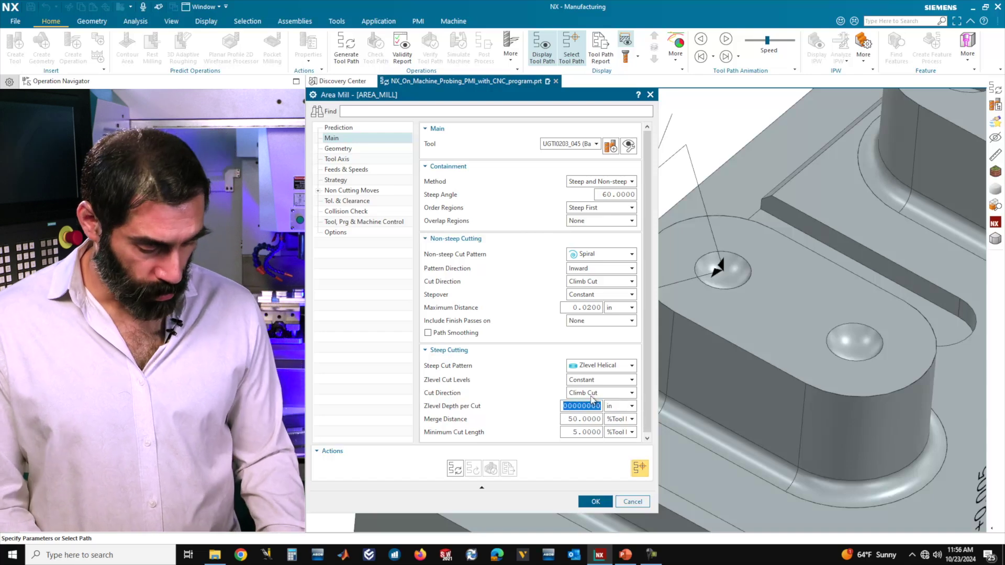
{"action": "type", "text": "0.02"}
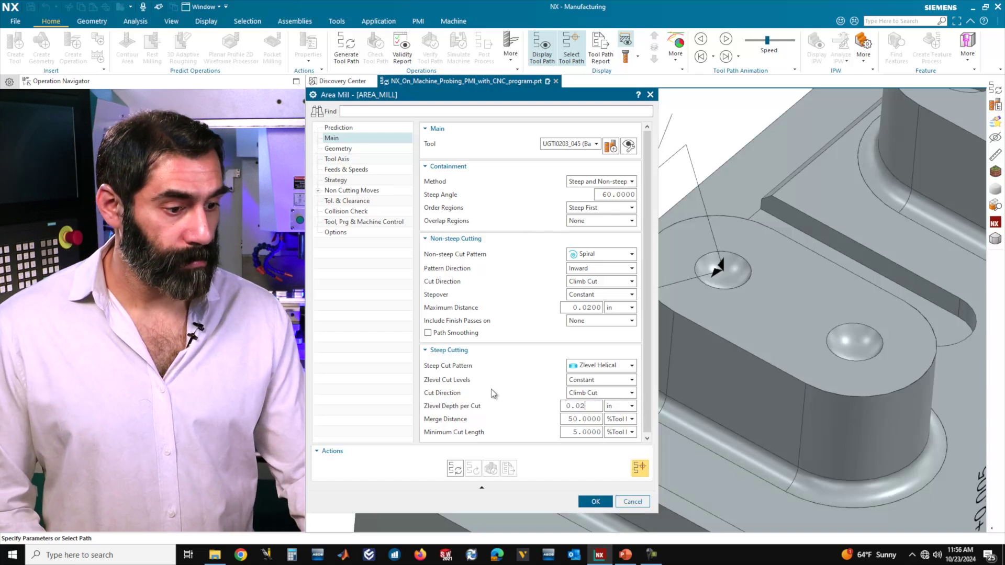
Generate the Area Mill tool path, check it in the indent, and accept the operation
{"action": "left_click", "coordinate": [453, 470]}
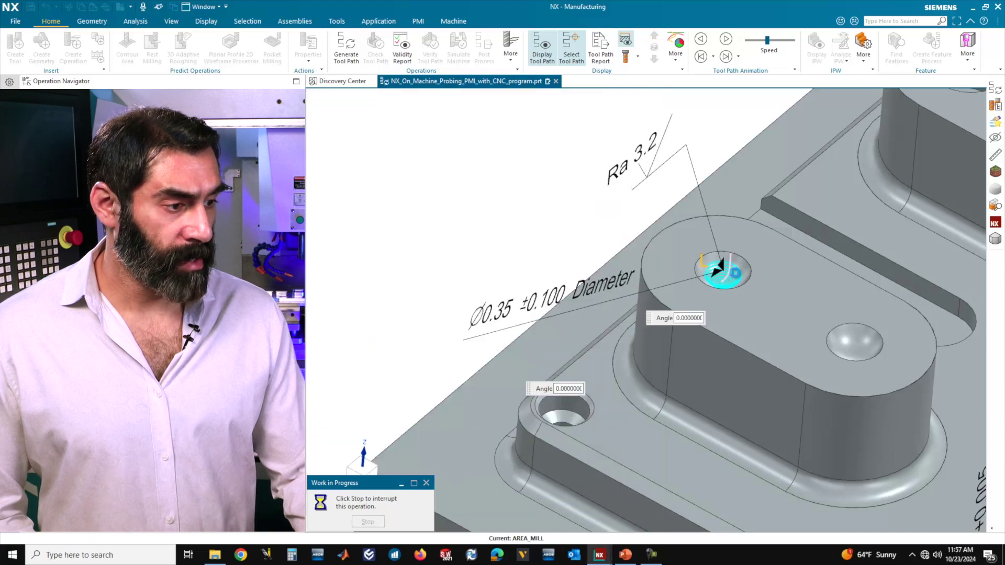
{"action": "scroll", "coordinate": [732, 272], "scroll_direction": "up", "scroll_amount": 5}
{"action": "scroll", "coordinate": [765, 335], "scroll_direction": "down", "scroll_amount": 2}
{"action": "scroll", "coordinate": [764, 325], "scroll_direction": "up", "scroll_amount": 2}
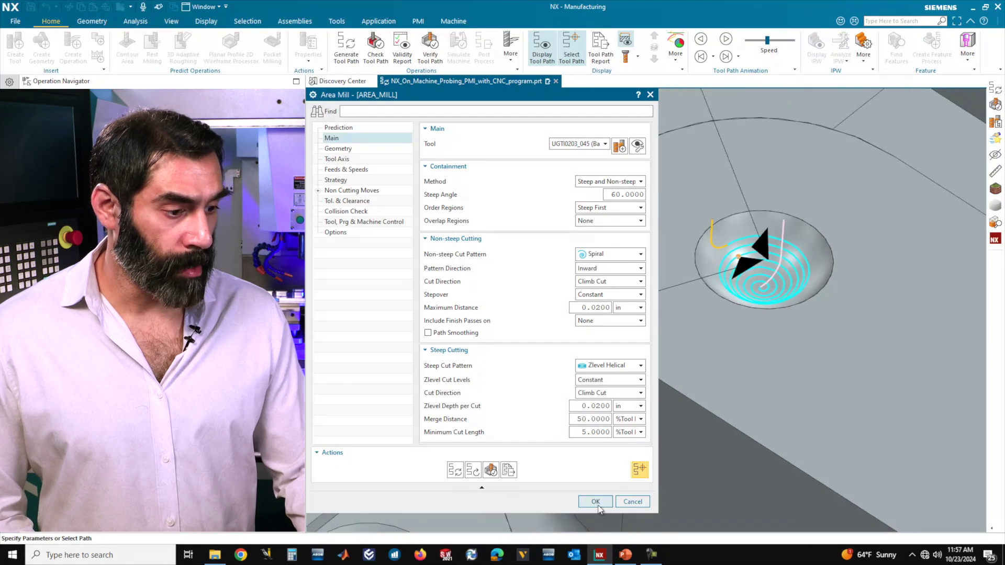
{"action": "left_click", "coordinate": [596, 501]}
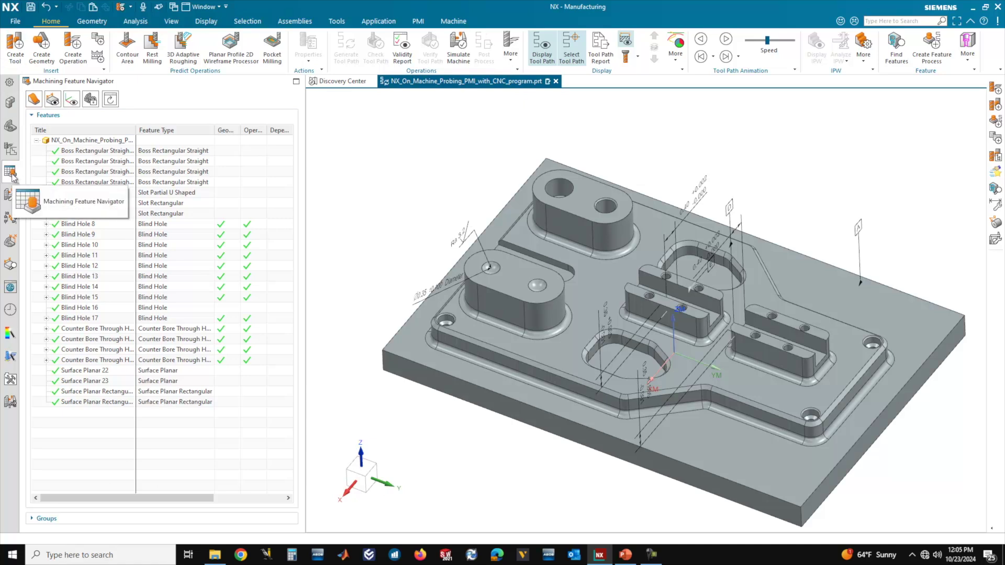
Start Teach Features for the machining features and select the INDENT feature type under CustomerFeature
{"action": "right_click", "coordinate": [81, 435]}
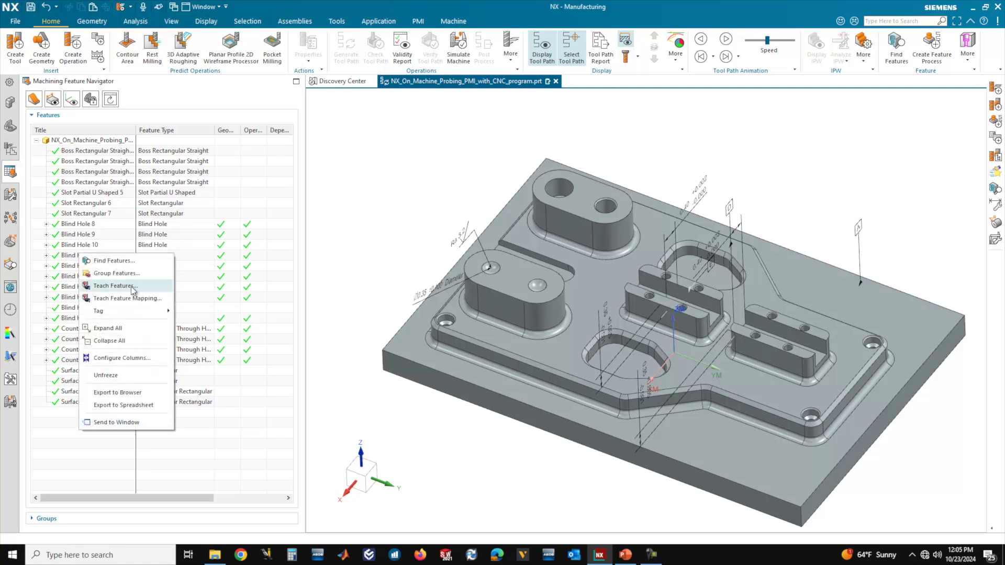
{"action": "left_click", "coordinate": [129, 290]}
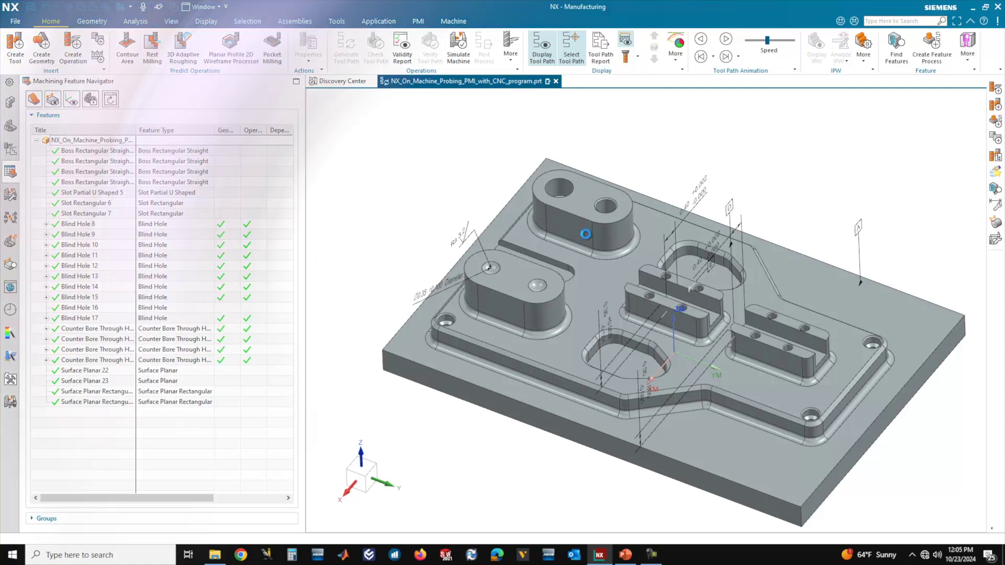
{"action": "scroll", "coordinate": [543, 281], "scroll_direction": "down", "scroll_amount": 3}
{"action": "scroll", "coordinate": [543, 280], "scroll_direction": "up", "scroll_amount": 5}
{"action": "scroll", "coordinate": [543, 281], "scroll_direction": "up", "scroll_amount": 3}
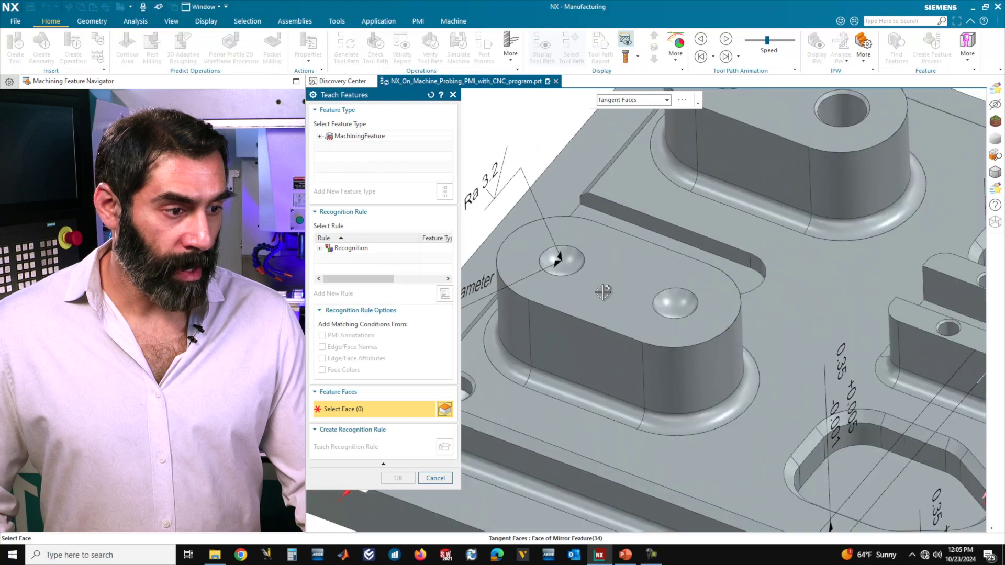
{"action": "left_click", "coordinate": [320, 136]}
{"action": "left_click", "coordinate": [329, 157]}
{"action": "left_click", "coordinate": [369, 168]}
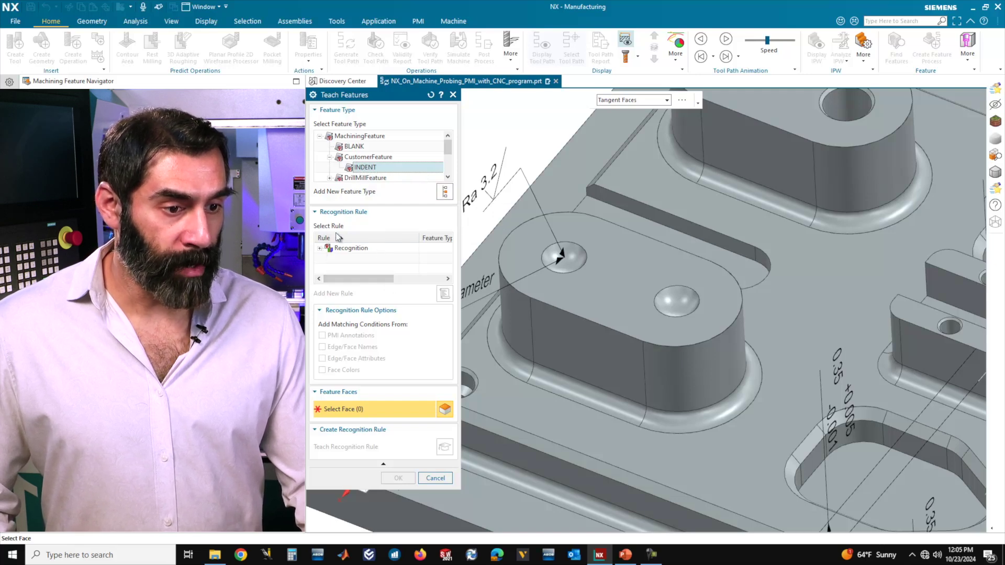
Select the existing INDENT recognition rule under CustomerFeatures as the rule to teach
{"action": "left_click", "coordinate": [319, 248]}
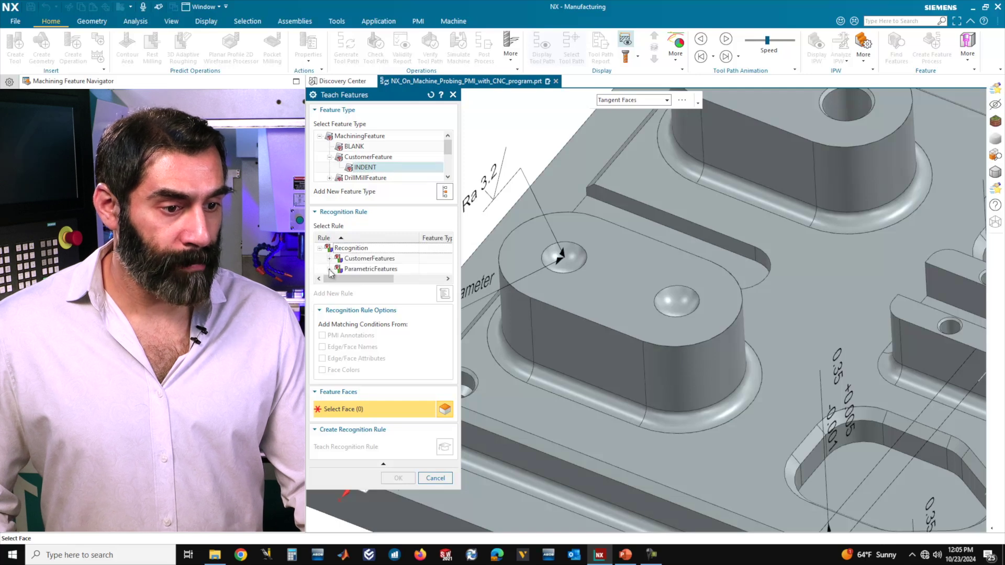
{"action": "left_click", "coordinate": [330, 259]}
{"action": "scroll", "coordinate": [392, 268], "scroll_direction": "down", "scroll_amount": 1}
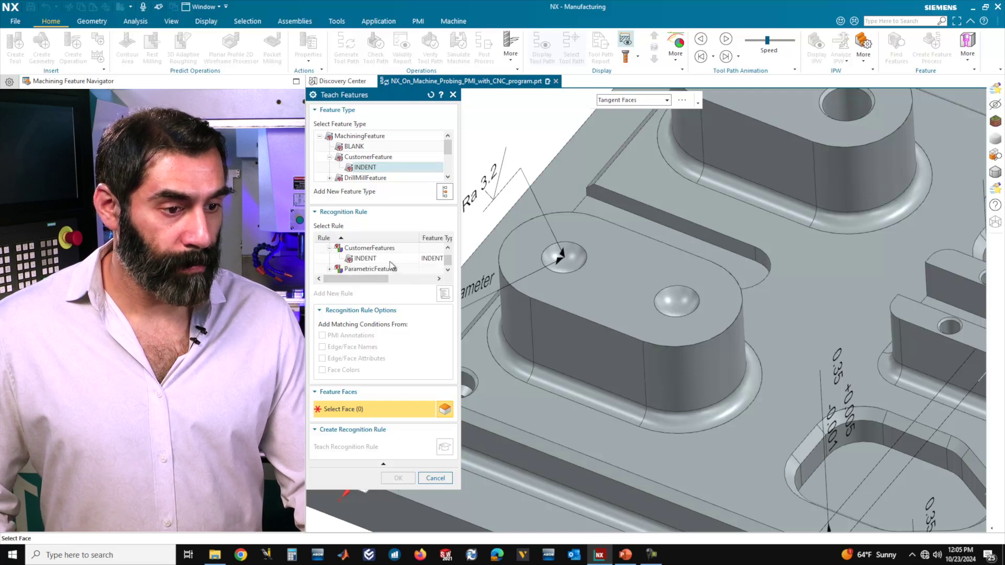
{"action": "left_click", "coordinate": [386, 254]}
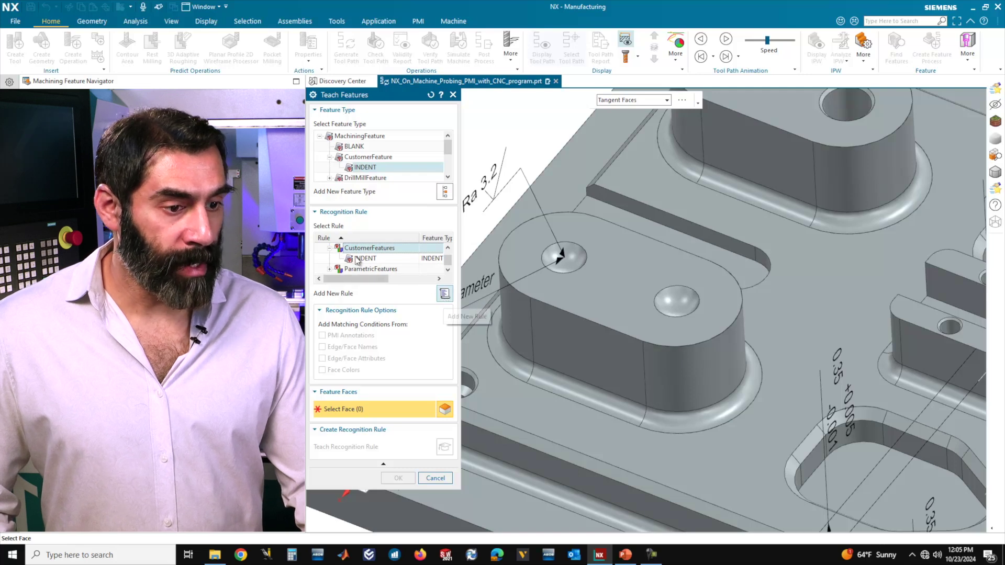
{"action": "left_click", "coordinate": [372, 259]}
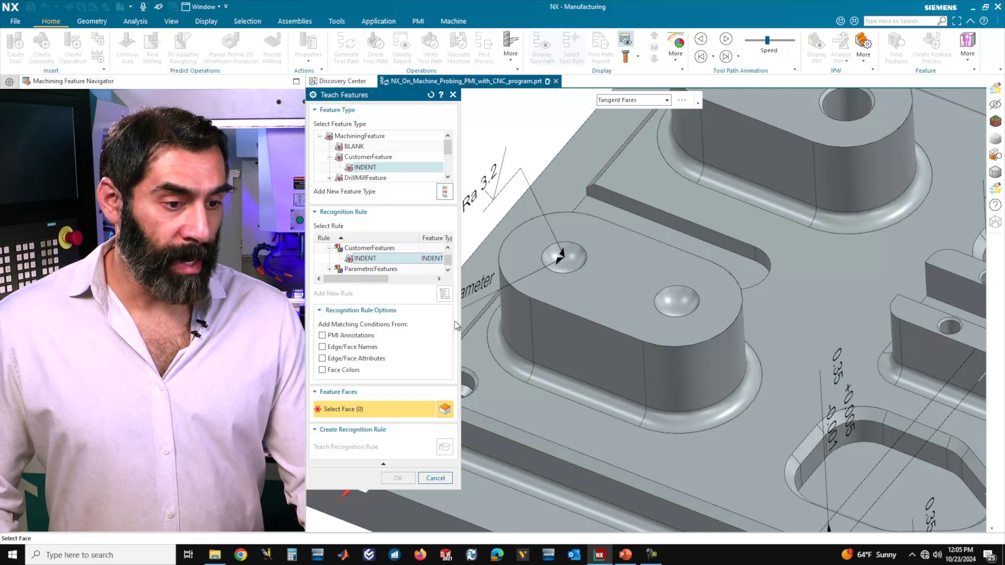
{"action": "scroll", "coordinate": [562, 267], "scroll_direction": "down", "scroll_amount": 8}
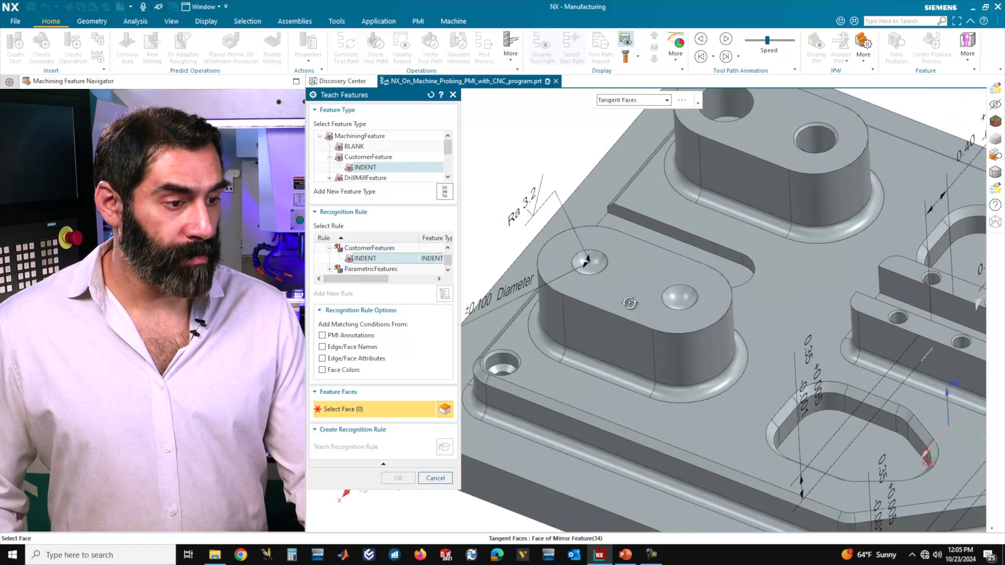
{"action": "scroll", "coordinate": [628, 286], "scroll_direction": "up", "scroll_amount": 2}
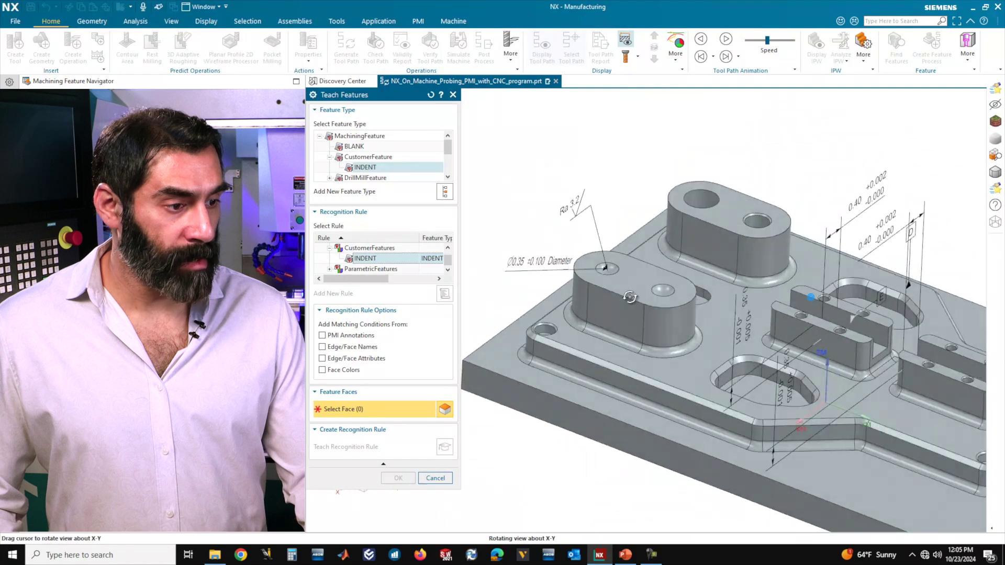
Show all Teach Features options and include PMI Annotations as matching conditions for the recognition rule
{"action": "scroll", "coordinate": [619, 277], "scroll_direction": "up", "scroll_amount": 2}
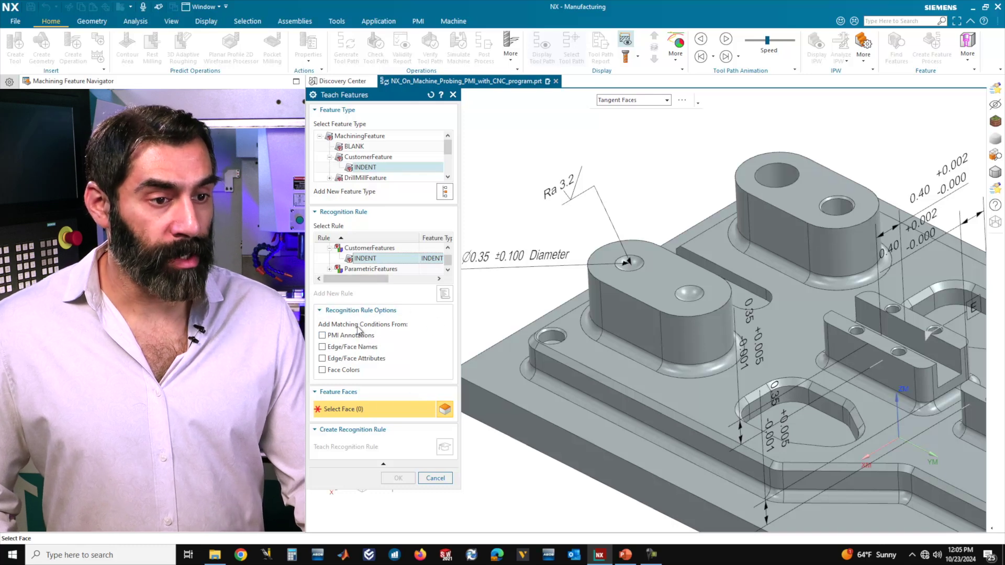
{"action": "left_click", "coordinate": [314, 97]}
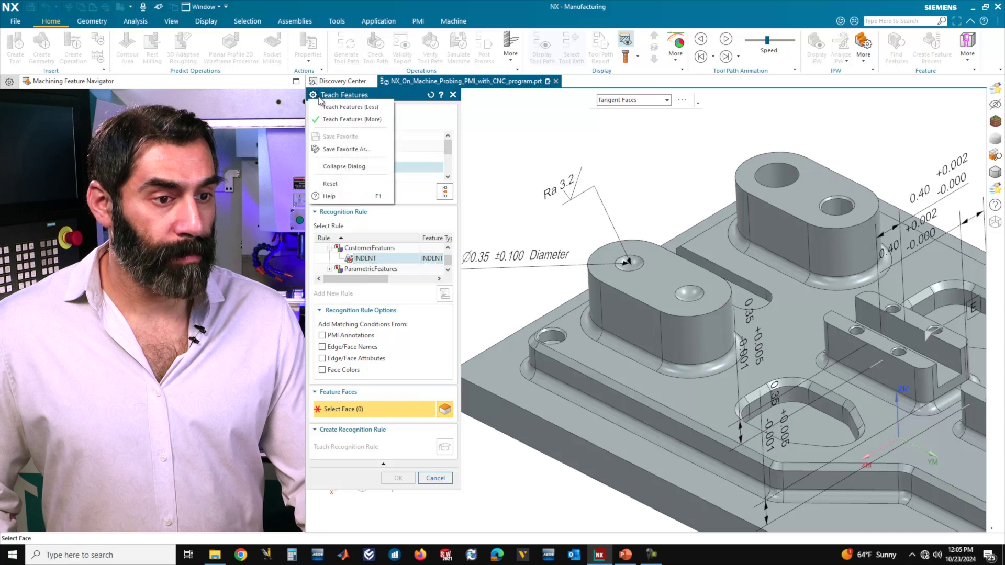
{"action": "left_click", "coordinate": [364, 121]}
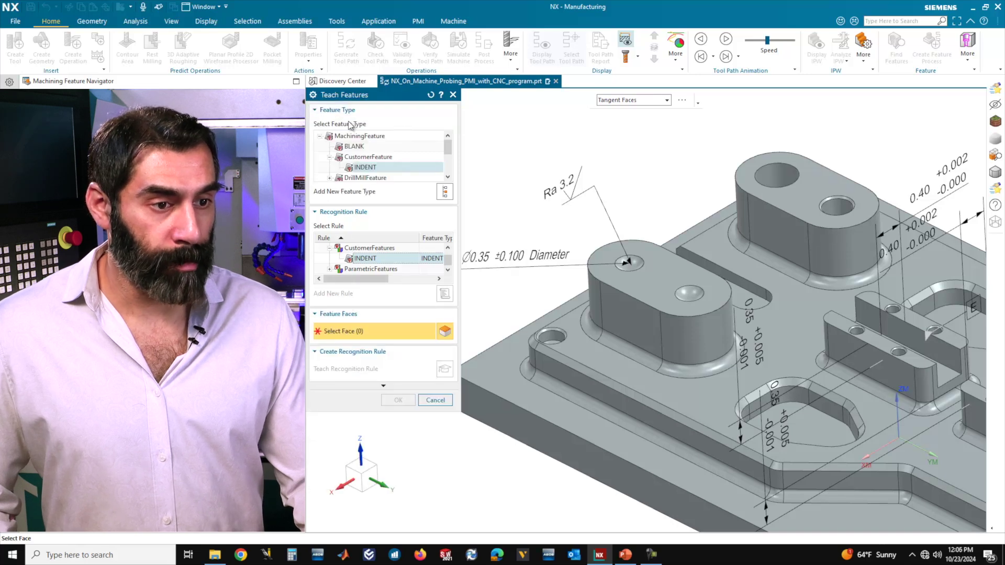
{"action": "left_click", "coordinate": [314, 95]}
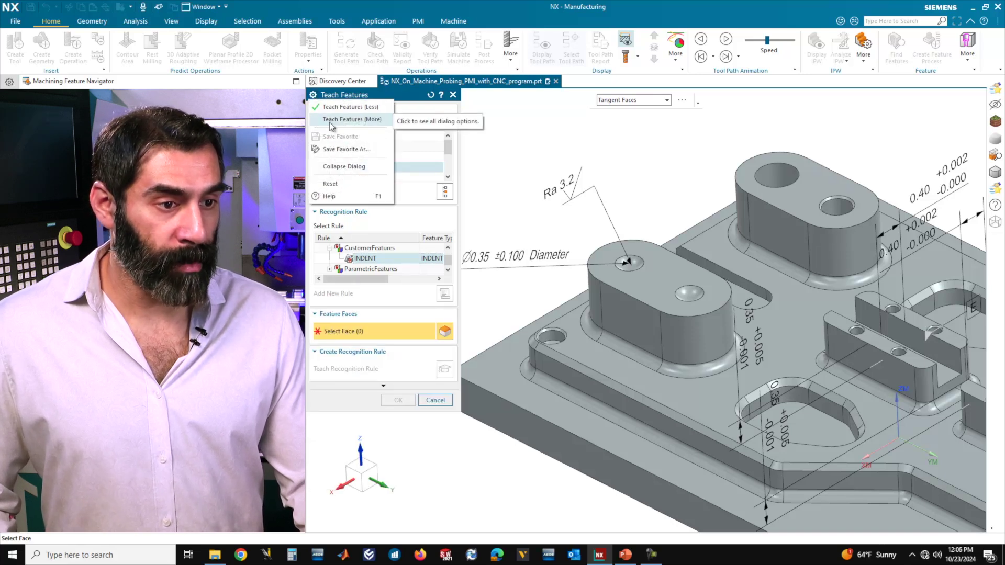
{"action": "left_click", "coordinate": [342, 121]}
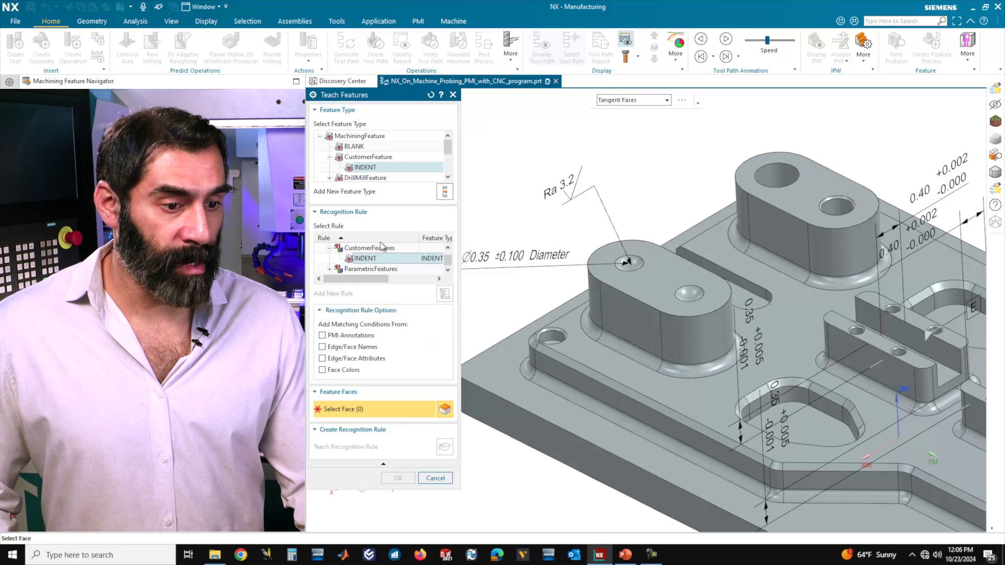
{"action": "left_click", "coordinate": [322, 335]}
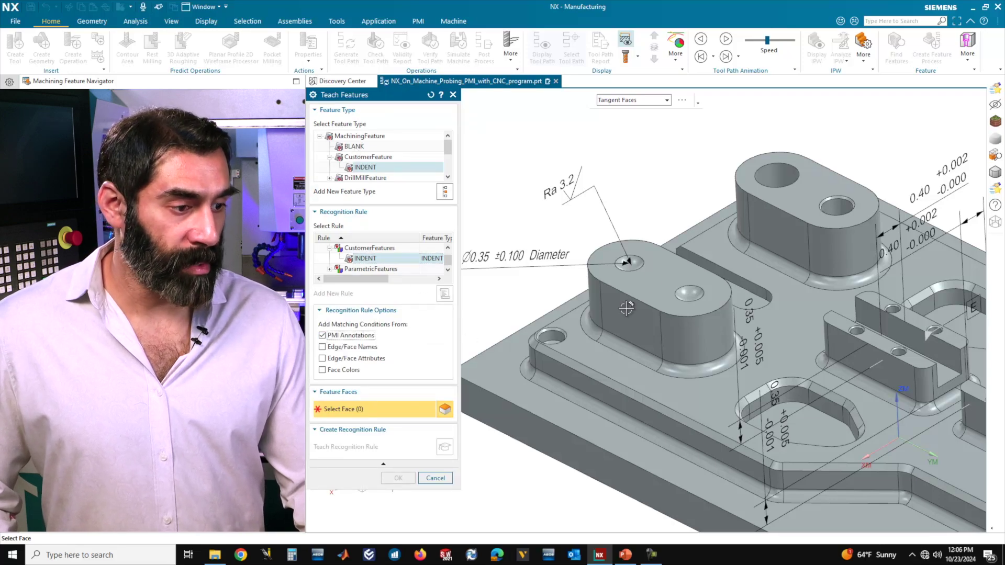
Select the spherical indent face carrying the diameter and Ra 3.2 PMI, teach the recognition rule from it, and accept
{"action": "scroll", "coordinate": [607, 307], "scroll_direction": "down", "scroll_amount": 2}
{"action": "scroll", "coordinate": [623, 306], "scroll_direction": "up", "scroll_amount": 2}
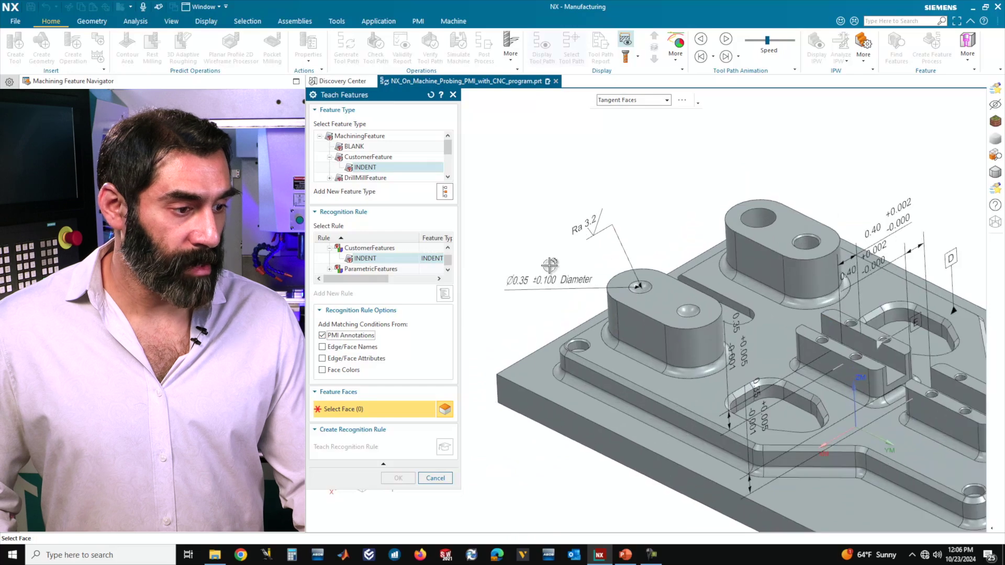
{"action": "scroll", "coordinate": [637, 307], "scroll_direction": "down", "scroll_amount": 3}
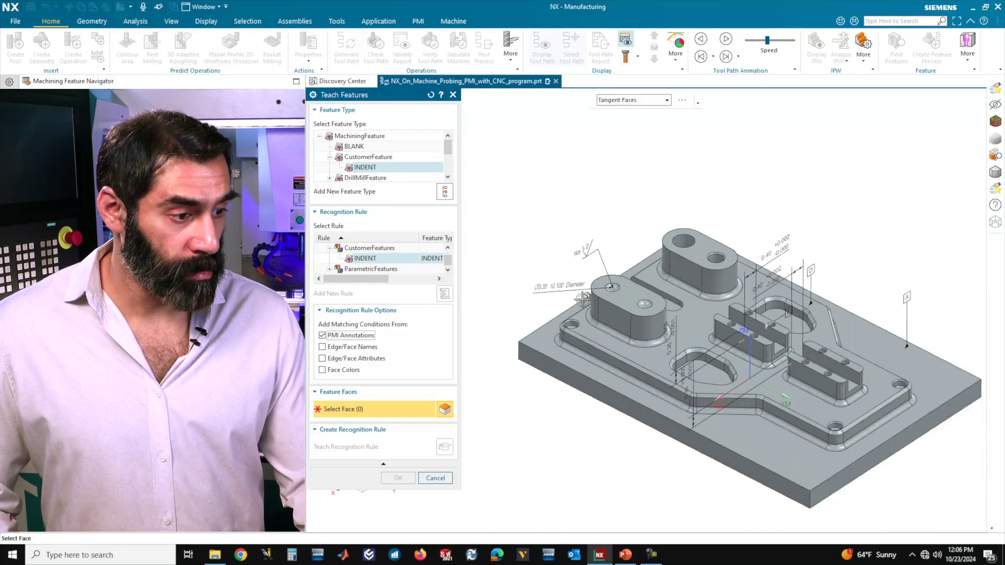
{"action": "scroll", "coordinate": [615, 309], "scroll_direction": "up", "scroll_amount": 3}
{"action": "scroll", "coordinate": [602, 304], "scroll_direction": "up", "scroll_amount": 3}
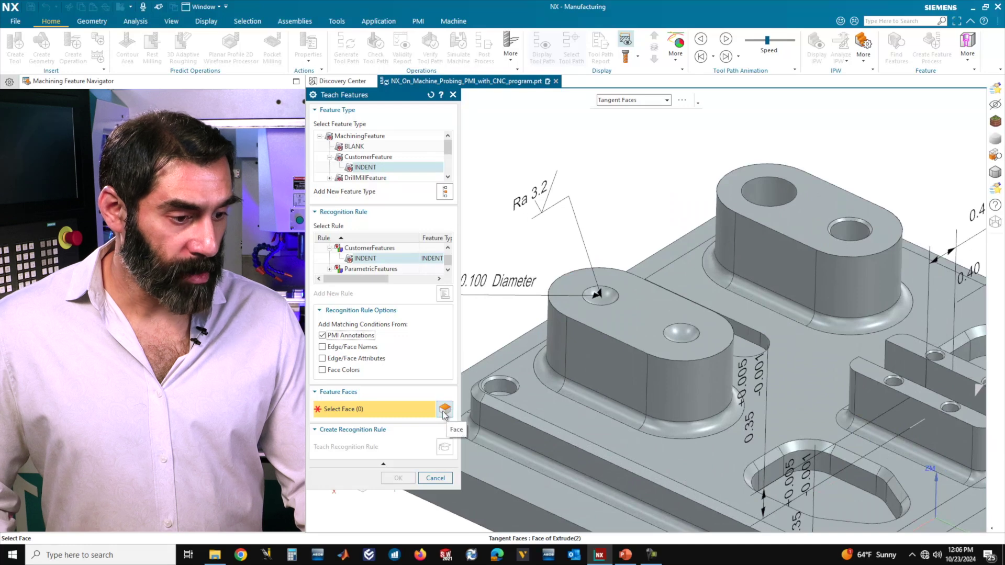
{"action": "left_click", "coordinate": [600, 295]}
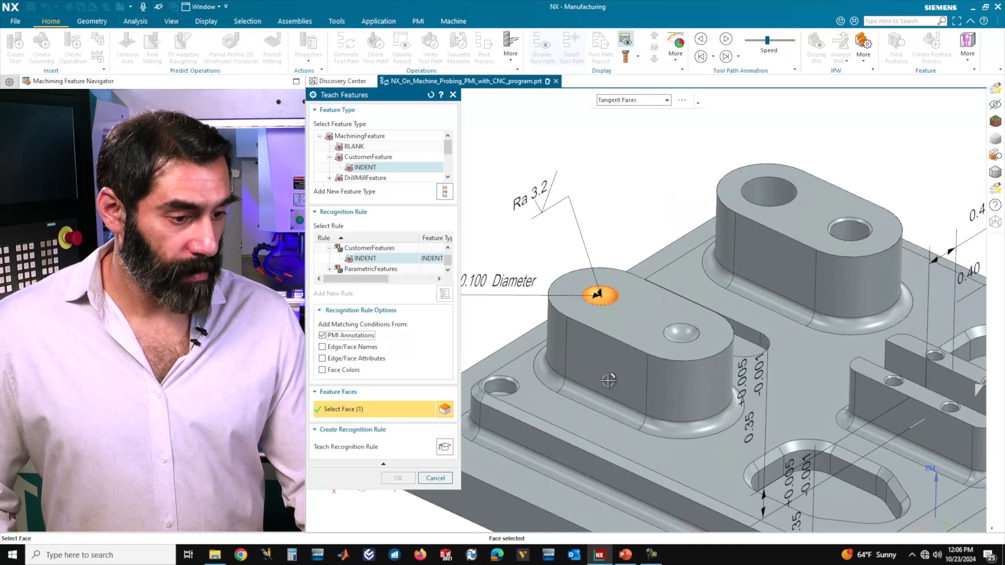
{"action": "left_click", "coordinate": [444, 449]}
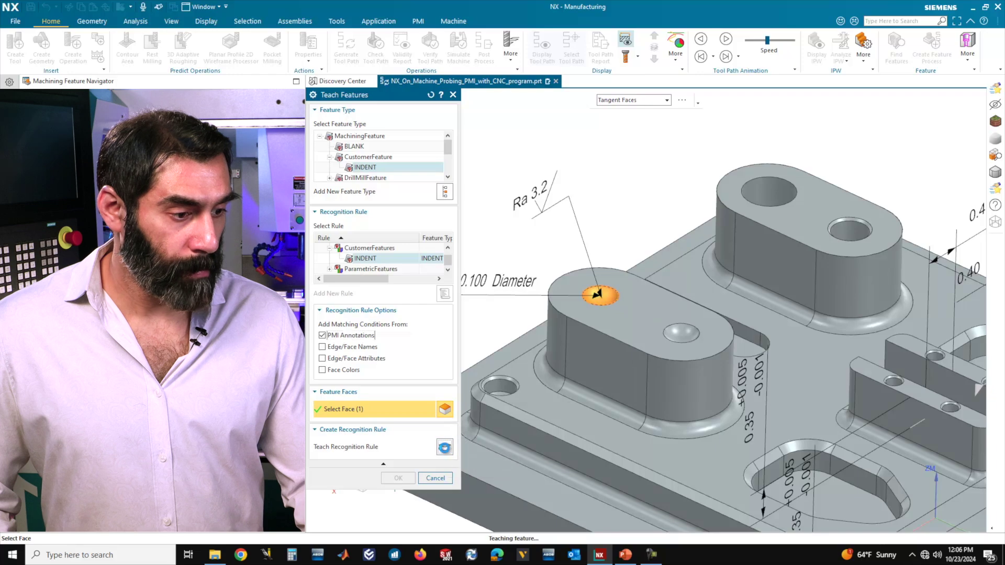
{"action": "middle_click_drag", "start_coordinate": [654, 335], "coordinate": [615, 348]}
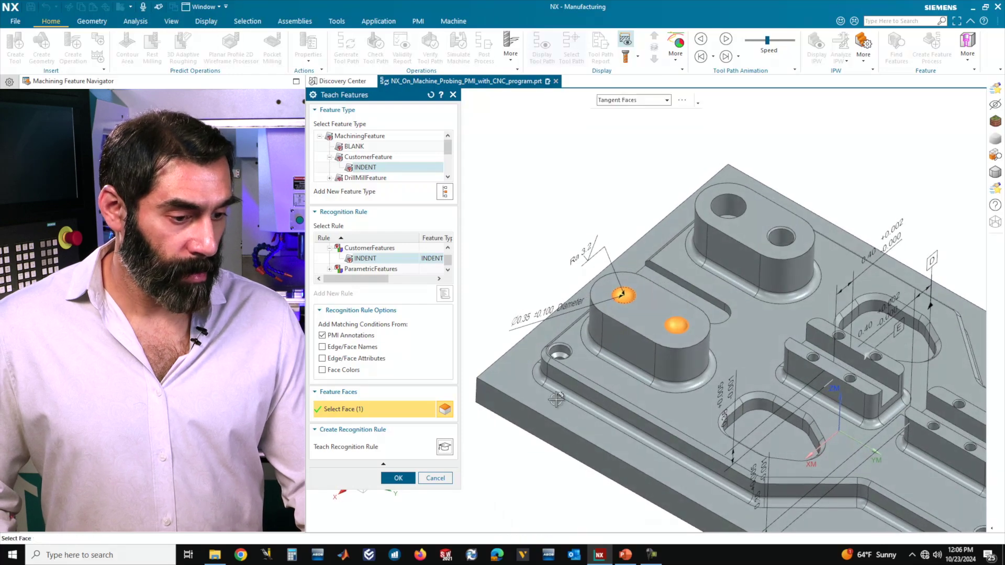
{"action": "left_click", "coordinate": [400, 478]}
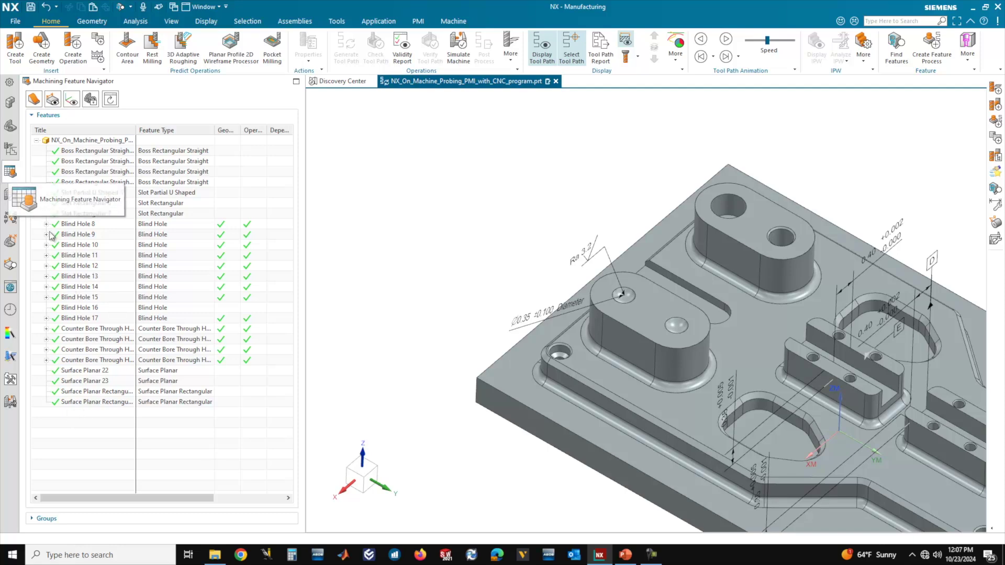
Find features on the workpiece using only the INDENT rule under CustomerFeatures, and accept the recognized features
{"action": "right_click", "coordinate": [78, 438]}
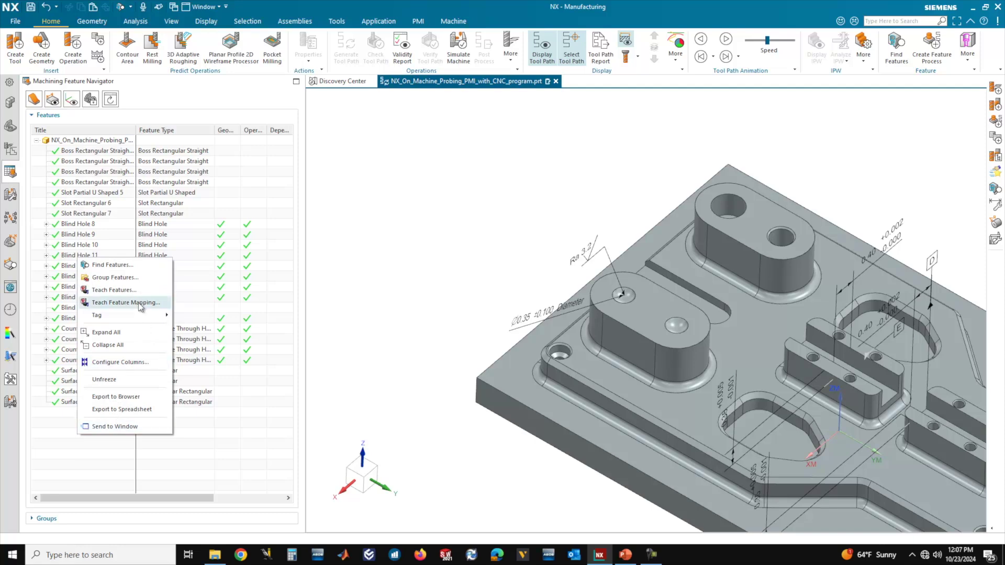
{"action": "left_click", "coordinate": [131, 266]}
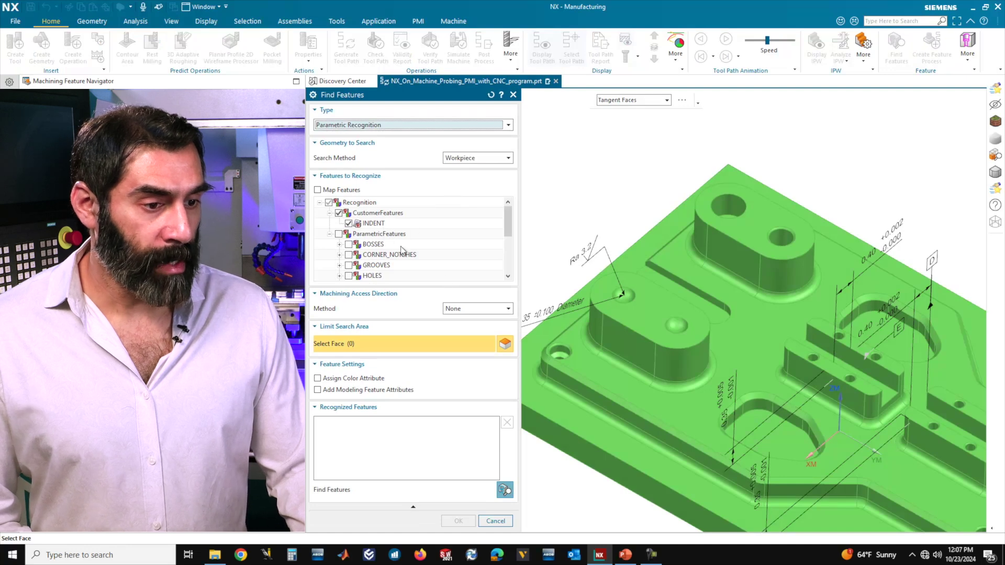
{"action": "double_click", "coordinate": [390, 234]}
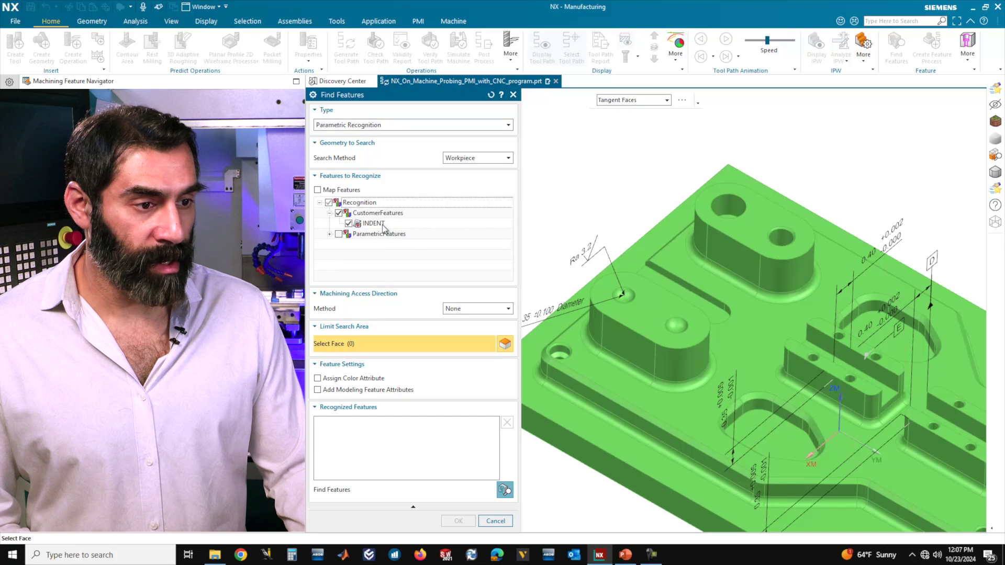
{"action": "left_click", "coordinate": [506, 490]}
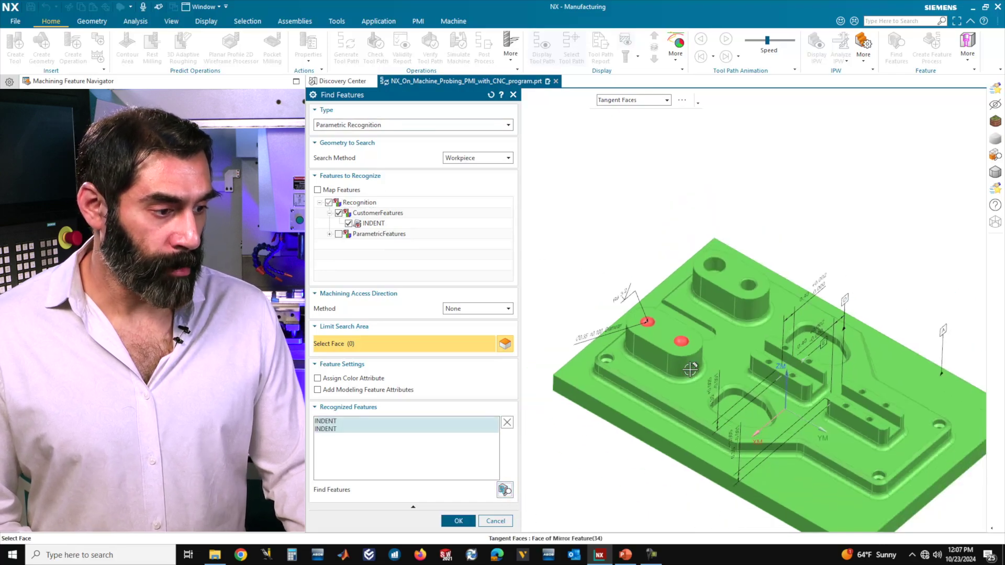
{"action": "mouse_move", "coordinate": [649, 335]}
{"action": "middle_mouse_down"}
{"action": "mouse_move", "coordinate": [698, 376]}
{"action": "mouse_move", "coordinate": [655, 363]}
{"action": "mouse_move", "coordinate": [624, 426]}
{"action": "mouse_move", "coordinate": [673, 339]}
{"action": "mouse_move", "coordinate": [659, 329]}
{"action": "middle_mouse_up"}
{"action": "scroll", "coordinate": [674, 339], "scroll_direction": "up", "scroll_amount": 5}
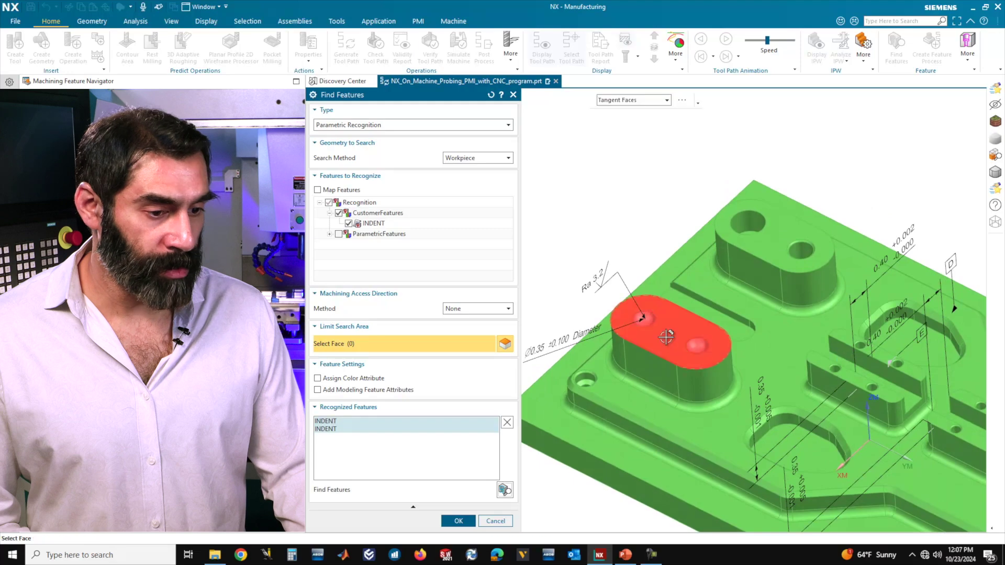
{"action": "left_click", "coordinate": [459, 521]}
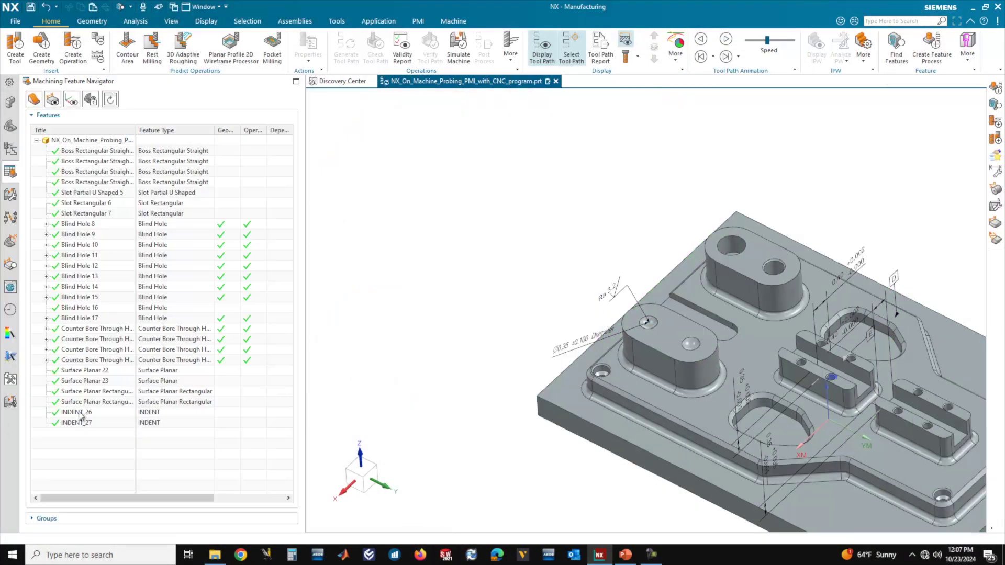
Highlight the recognized INDENT features one by one to check which faces on the part they cover
{"action": "mouse_move", "coordinate": [81, 415]}
{"action": "left_click", "coordinate": [86, 415]}
{"action": "left_click", "coordinate": [84, 424]}
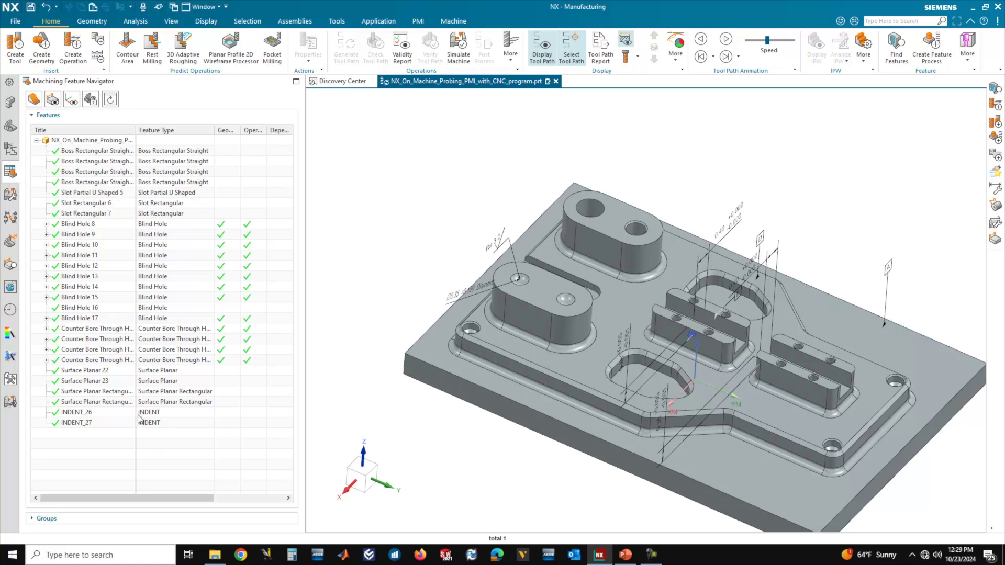
{"action": "left_click", "coordinate": [82, 414]}
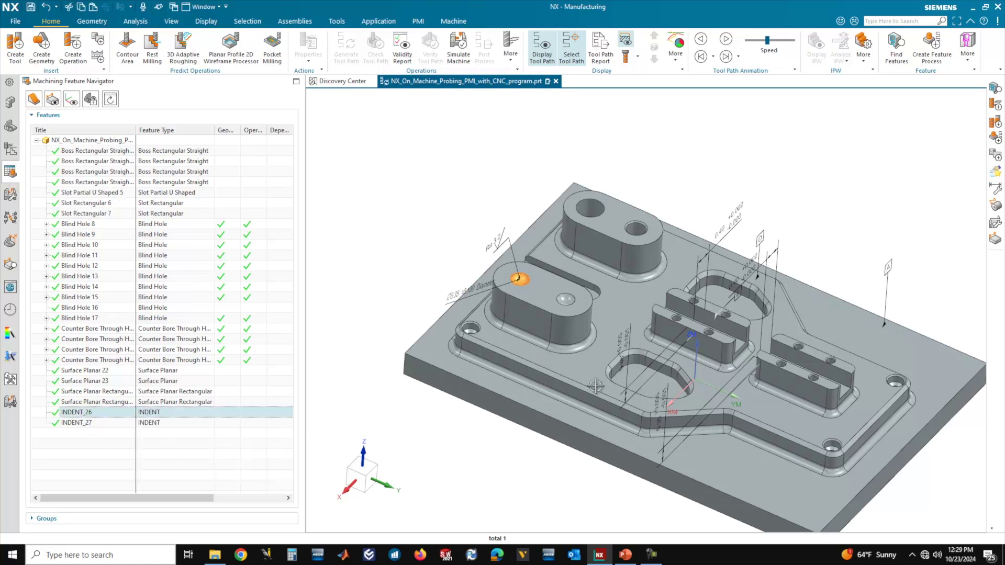
{"action": "scroll", "coordinate": [596, 386], "scroll_direction": "up", "scroll_amount": 5}
{"action": "mouse_move", "coordinate": [574, 354]}
{"action": "middle_mouse_down"}
{"action": "mouse_move", "coordinate": [557, 360]}
{"action": "mouse_move", "coordinate": [565, 353]}
{"action": "middle_mouse_up"}
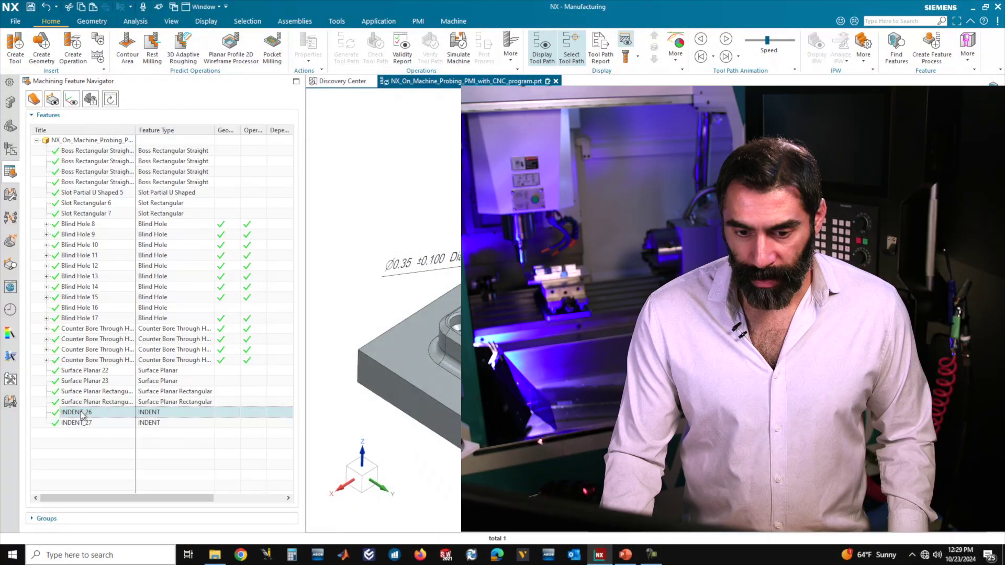
Create a feature group from the first INDENT feature under the WORKPIECE geometry and accept it
{"action": "right_click", "coordinate": [83, 413]}
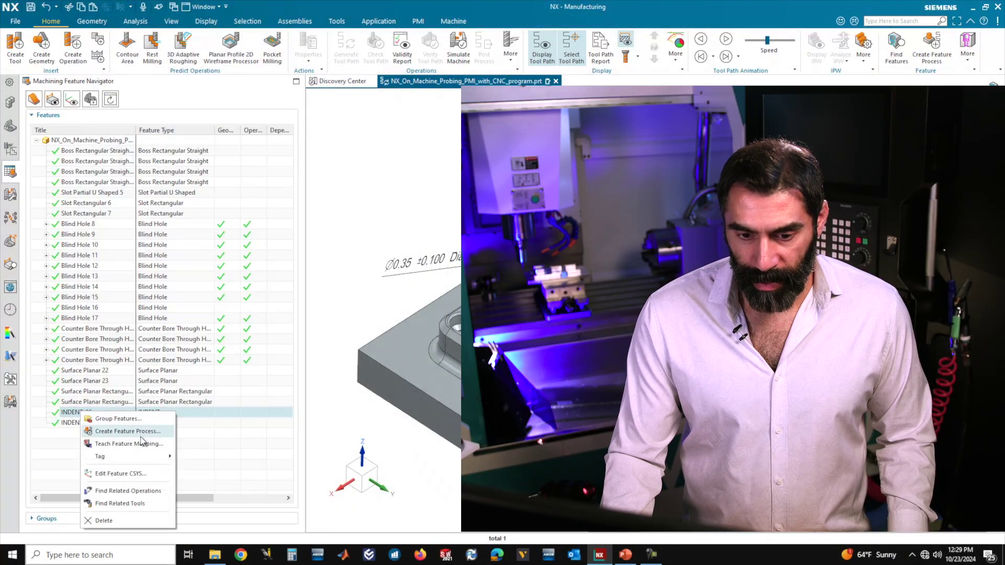
{"action": "left_click", "coordinate": [118, 418]}
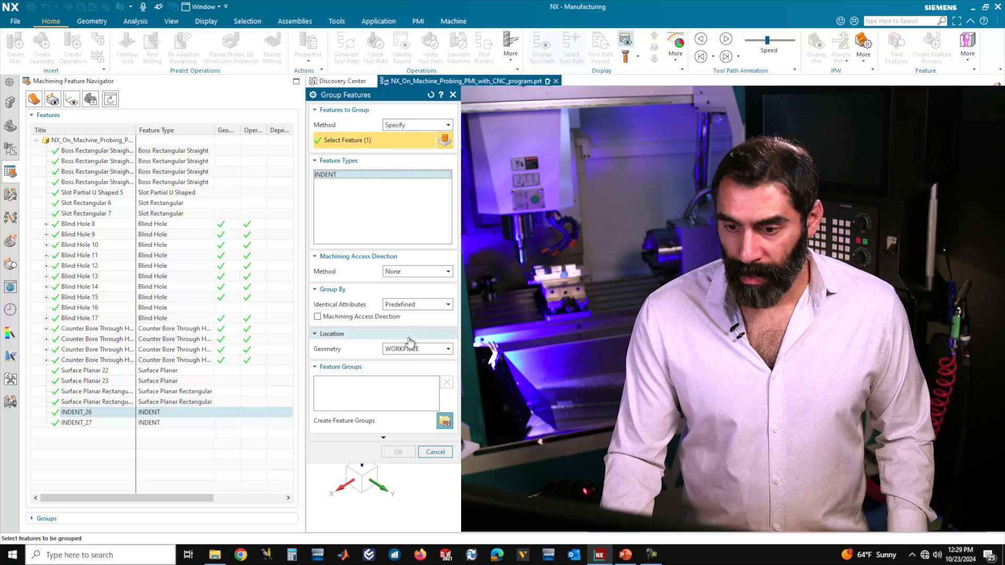
{"action": "left_click", "coordinate": [446, 422]}
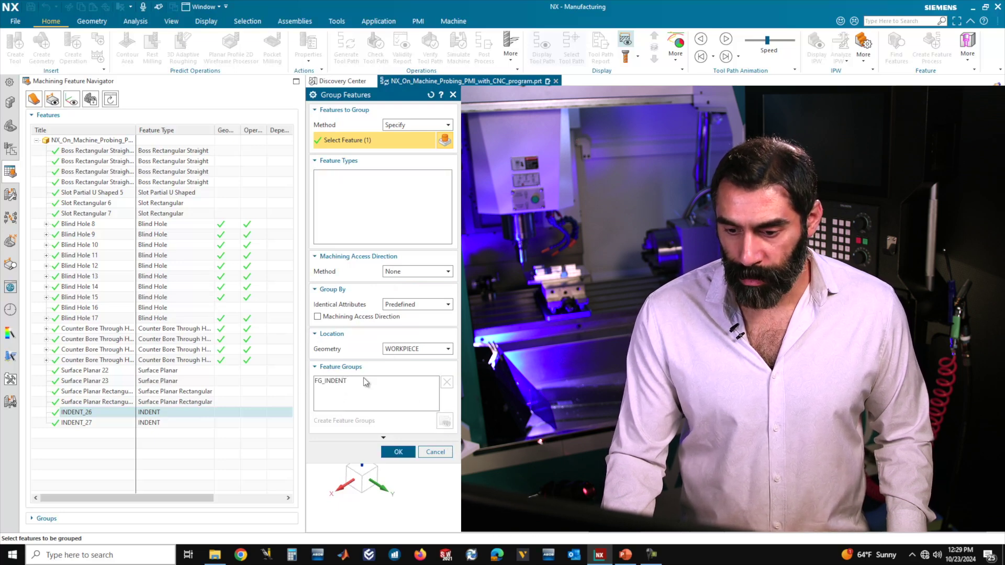
{"action": "left_click", "coordinate": [400, 453]}
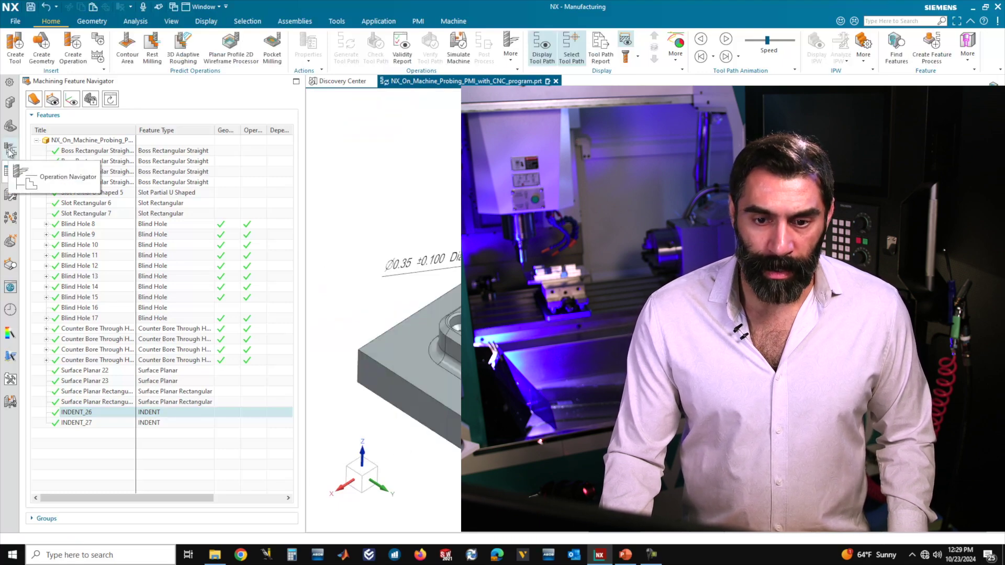
Check the FG_INDENT group in the Operation Navigator and the indent face it contains on the model
{"action": "left_click", "coordinate": [11, 151]}
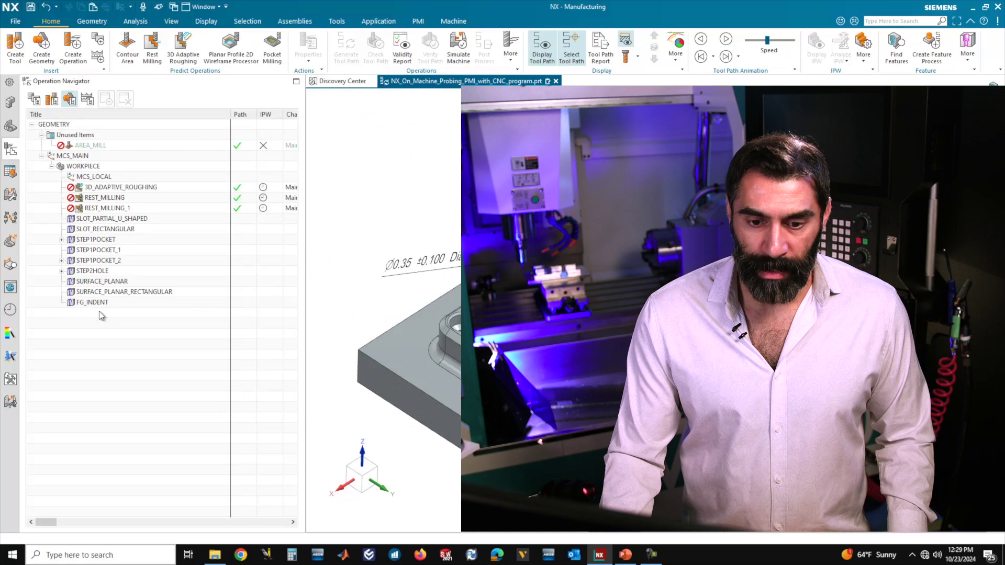
{"action": "left_click", "coordinate": [99, 308]}
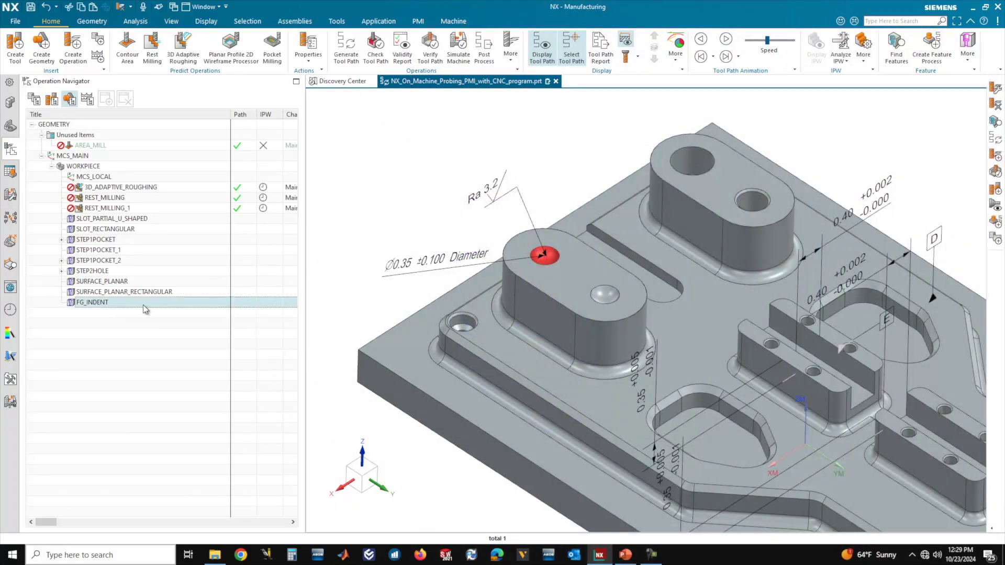
{"action": "middle_click_drag", "start_coordinate": [560, 313], "coordinate": [582, 302]}
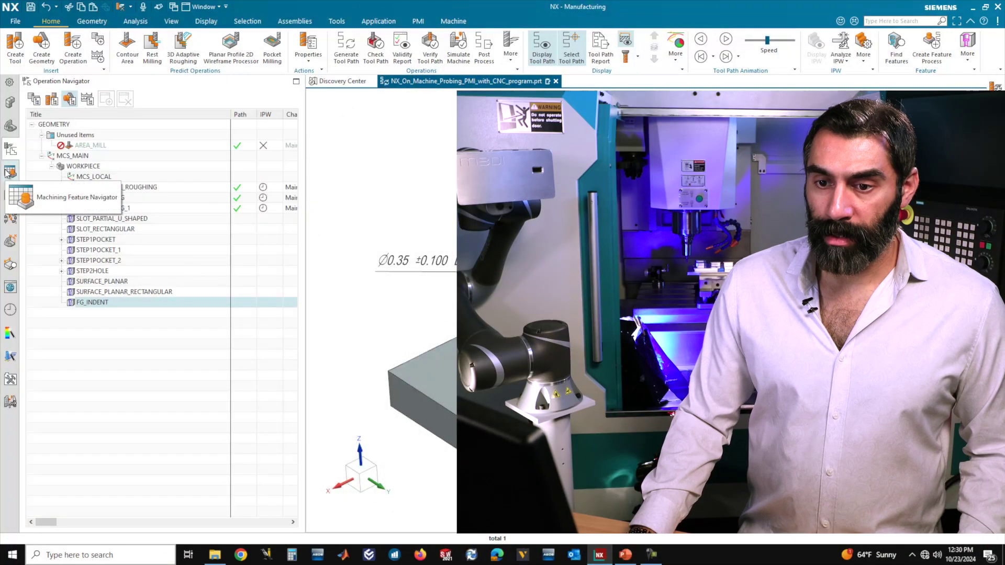
Create a rule-based feature process for the first INDENT feature using the FG_INDENT operation set, with WORKPIECE as the geometry location
{"action": "left_click", "coordinate": [8, 172]}
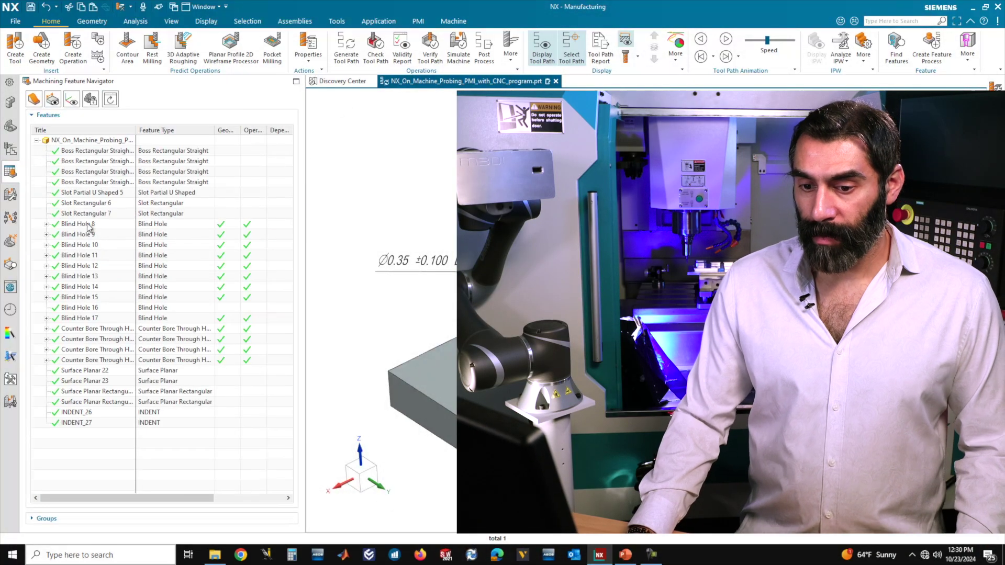
{"action": "right_click", "coordinate": [86, 413]}
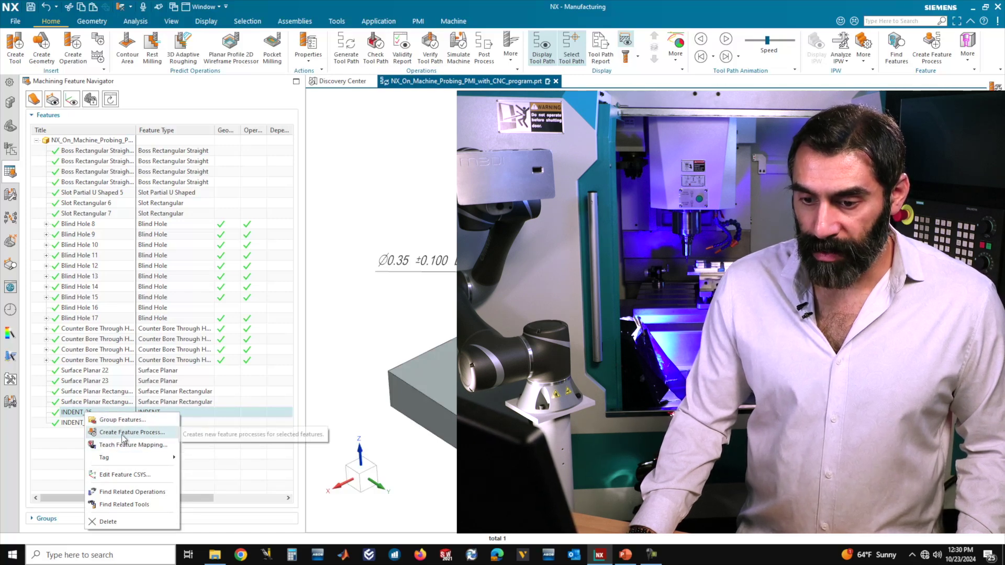
{"action": "left_click", "coordinate": [146, 435]}
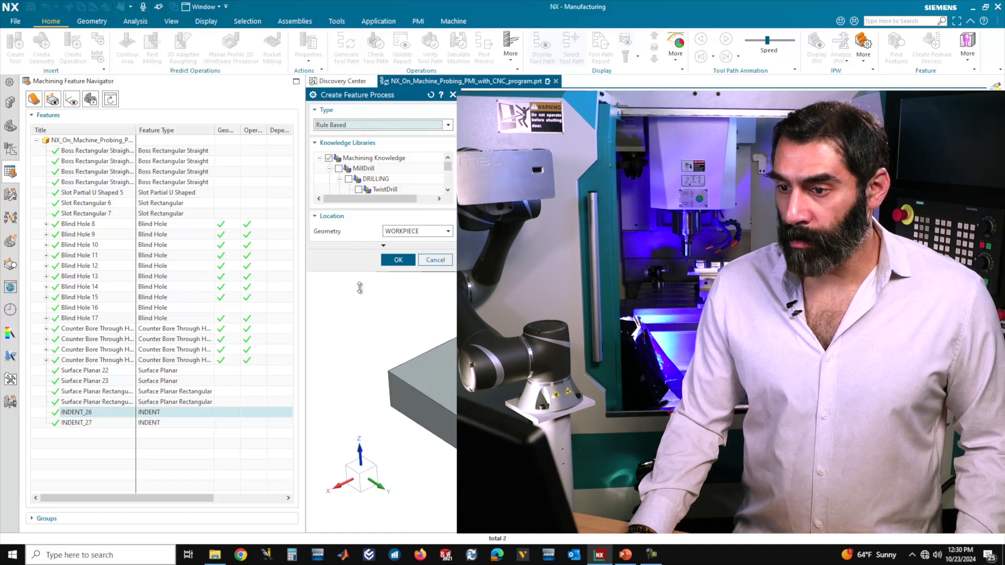
{"action": "left_click_drag", "start_coordinate": [358, 269], "coordinate": [358, 514]}
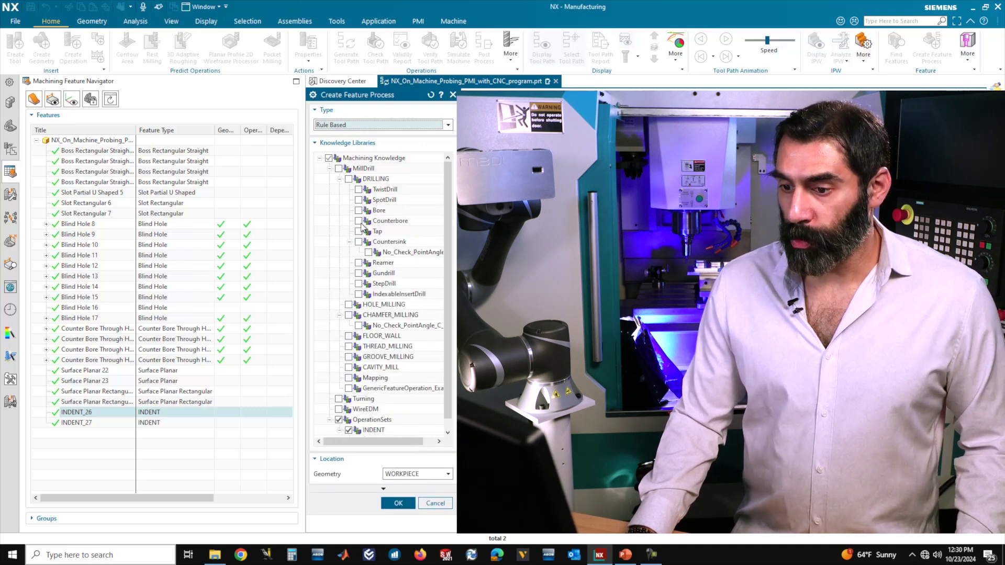
{"action": "scroll", "coordinate": [362, 226], "scroll_direction": "down", "scroll_amount": 1}
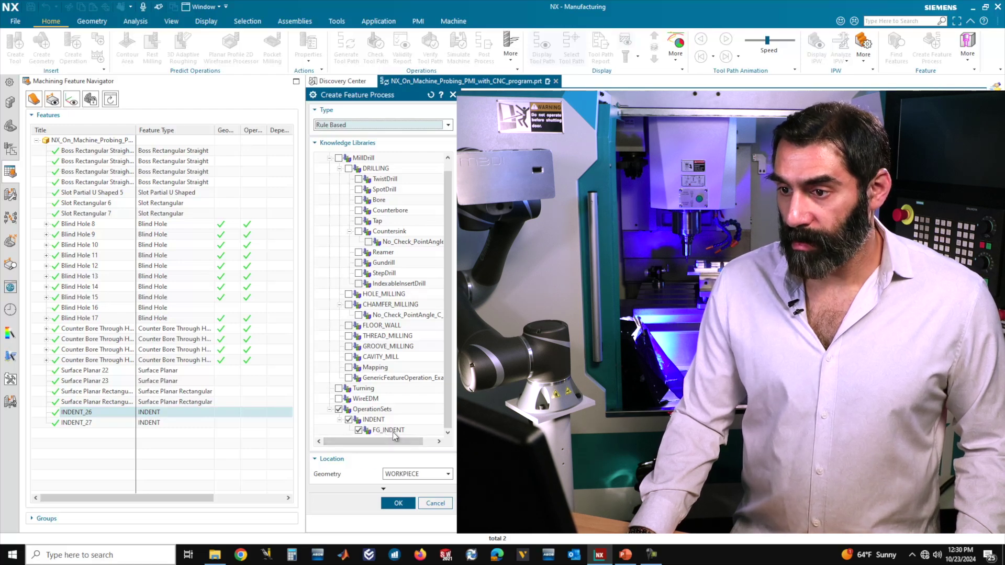
{"action": "left_click", "coordinate": [439, 475]}
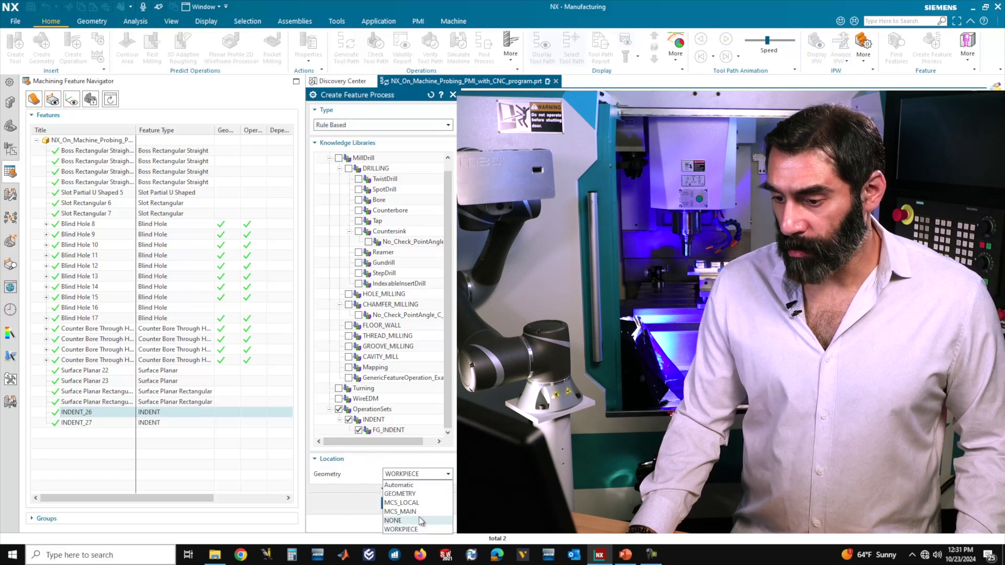
{"action": "left_click", "coordinate": [401, 529]}
{"action": "left_click", "coordinate": [398, 504]}
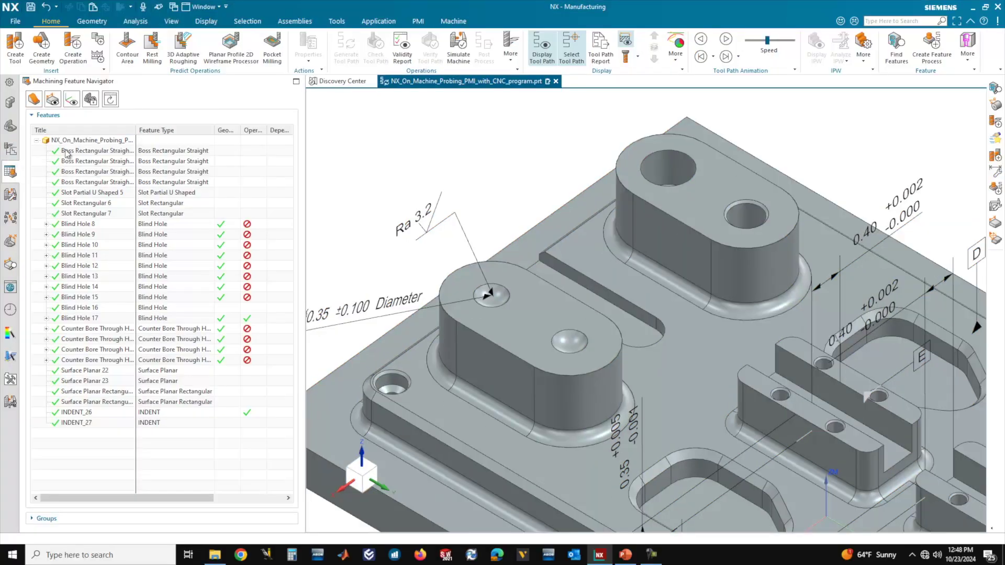
Check the Operation Navigator for the operation created under FG_INDENT and look at the annotated indent on the part
{"action": "left_click", "coordinate": [11, 149]}
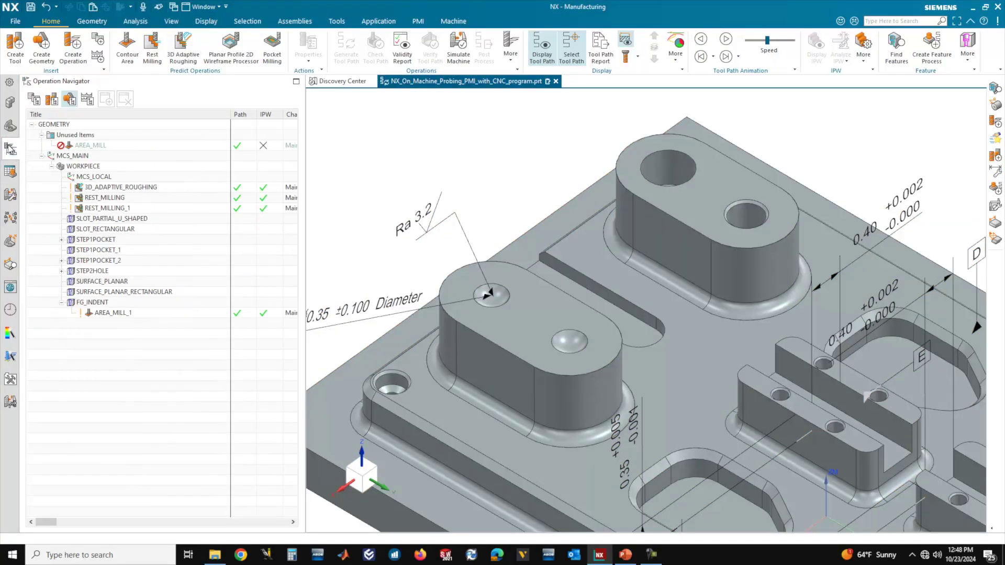
{"action": "mouse_move", "coordinate": [96, 304]}
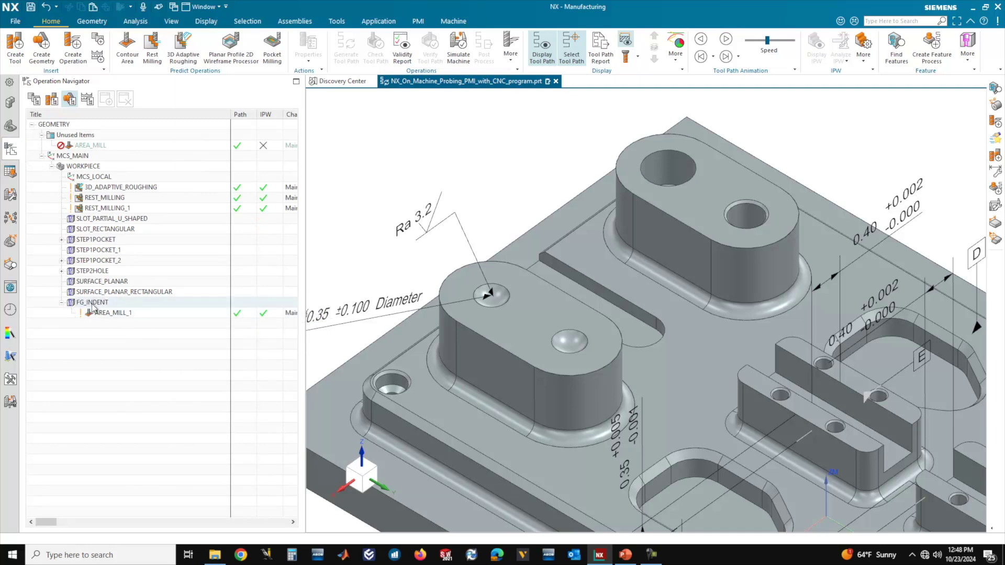
{"action": "mouse_move", "coordinate": [112, 318]}
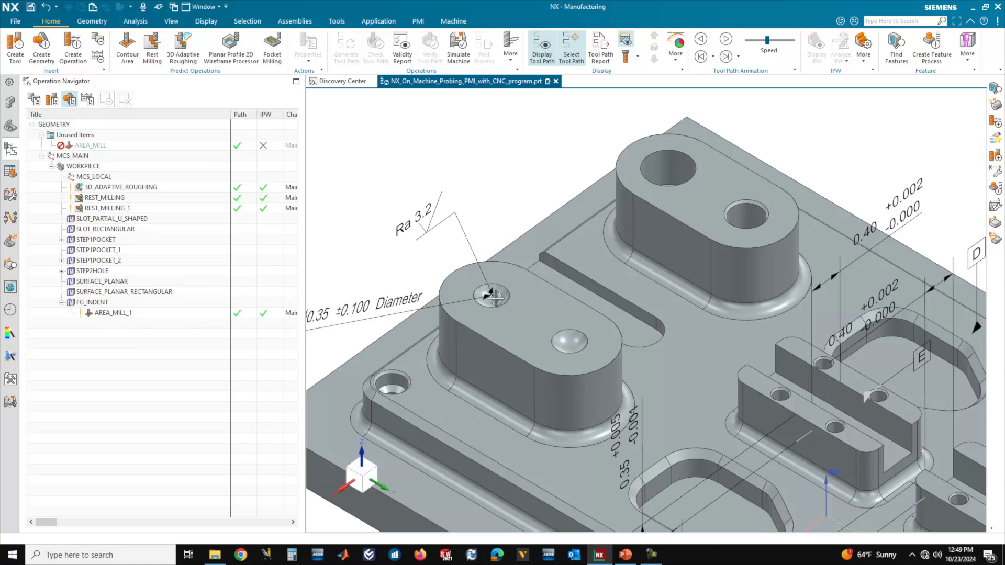
{"action": "scroll", "coordinate": [570, 251], "scroll_direction": "down", "scroll_amount": 3}
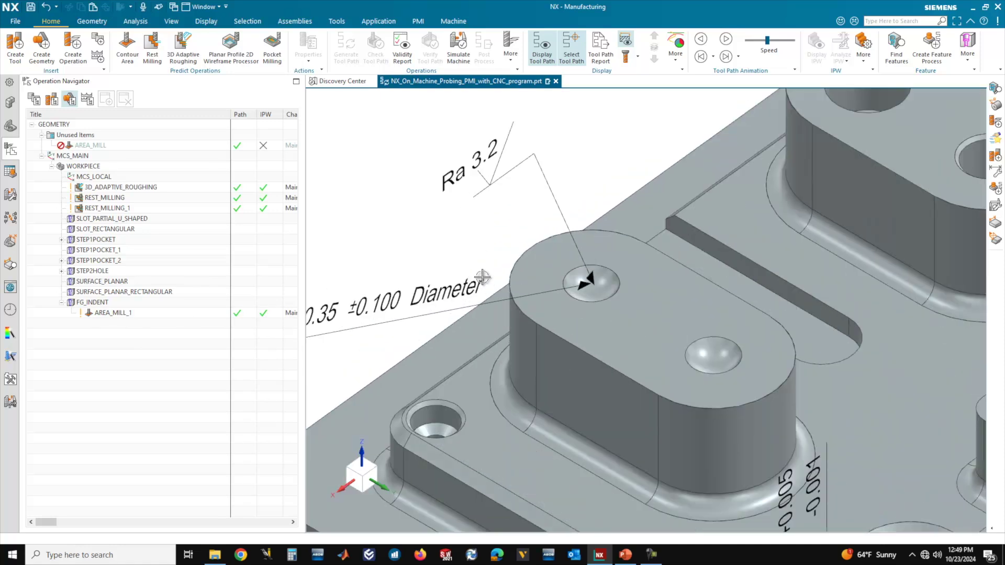
{"action": "scroll", "coordinate": [607, 268], "scroll_direction": "up", "scroll_amount": 2}
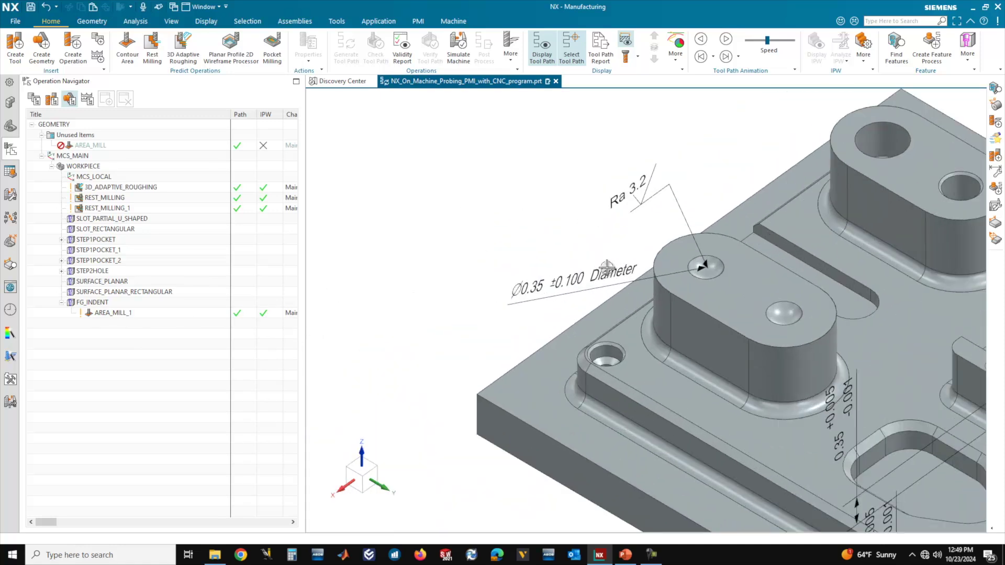
Open the AREA_MILL_1 operation for editing and examine its tool path inside the annotated indent
{"action": "right_click", "coordinate": [124, 313]}
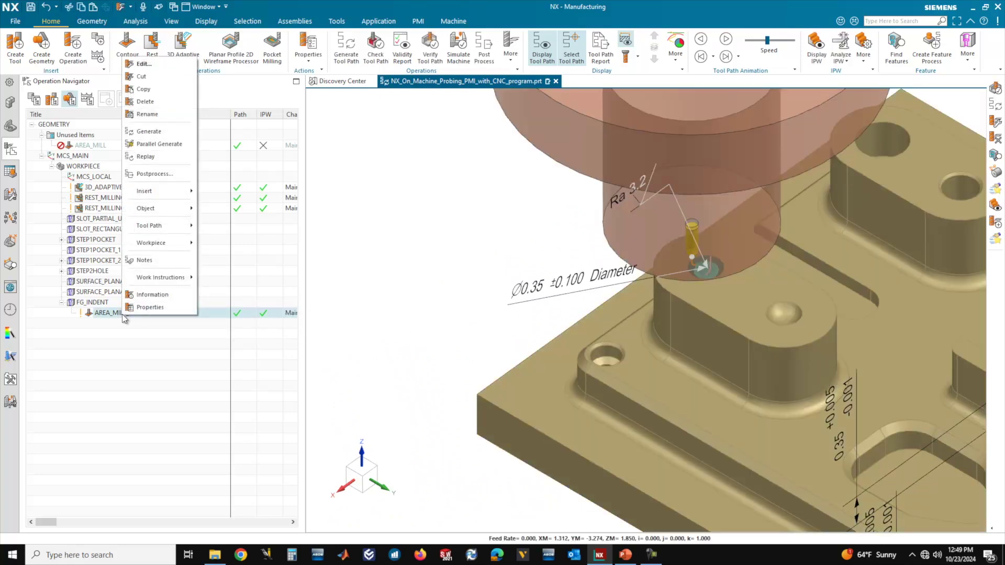
{"action": "left_click", "coordinate": [142, 65]}
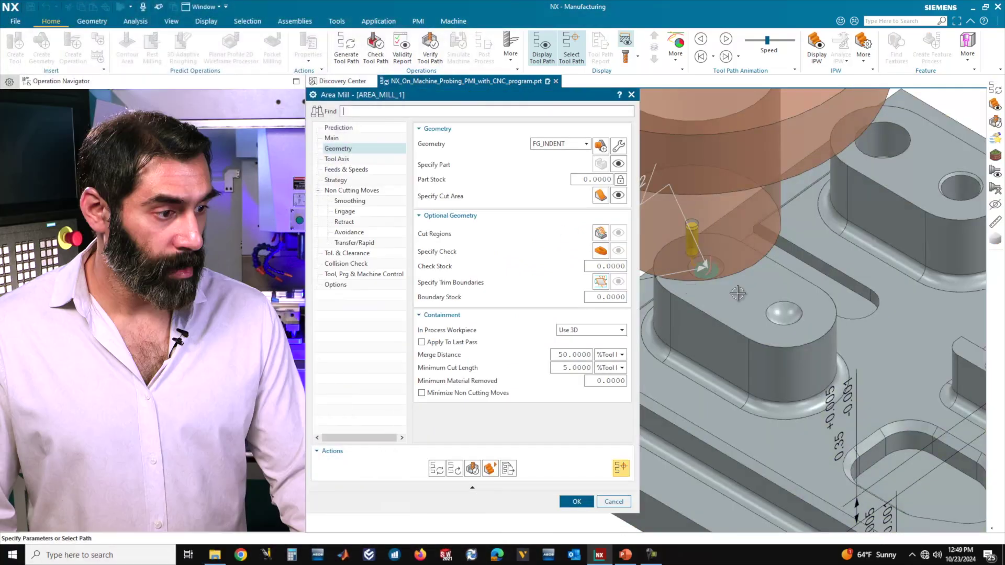
{"action": "middle_click_drag", "start_coordinate": [733, 293], "coordinate": [814, 313]}
{"action": "scroll", "coordinate": [814, 312], "scroll_direction": "down", "scroll_amount": 3}
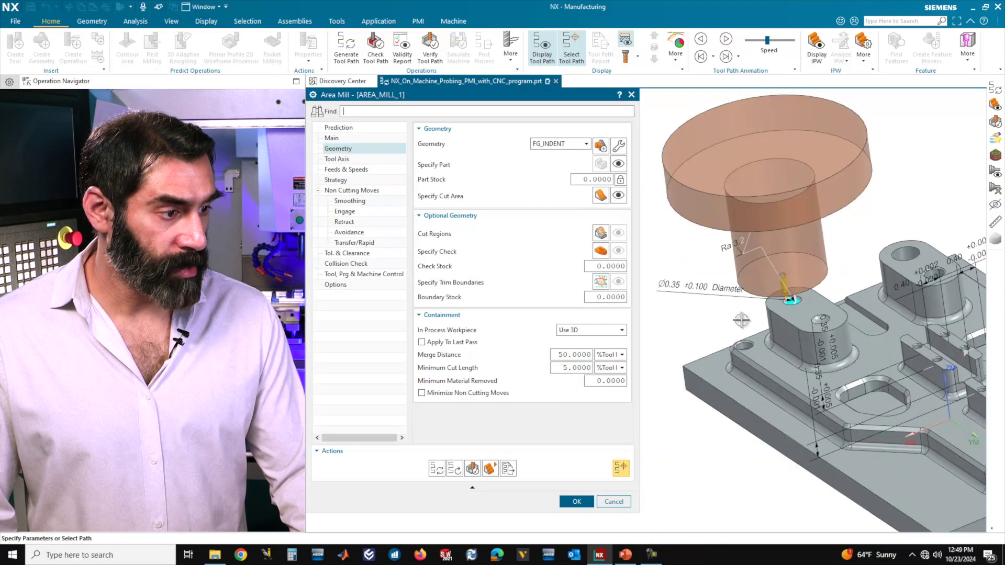
{"action": "scroll", "coordinate": [748, 314], "scroll_direction": "up", "scroll_amount": 1}
{"action": "scroll", "coordinate": [764, 313], "scroll_direction": "up", "scroll_amount": 2}
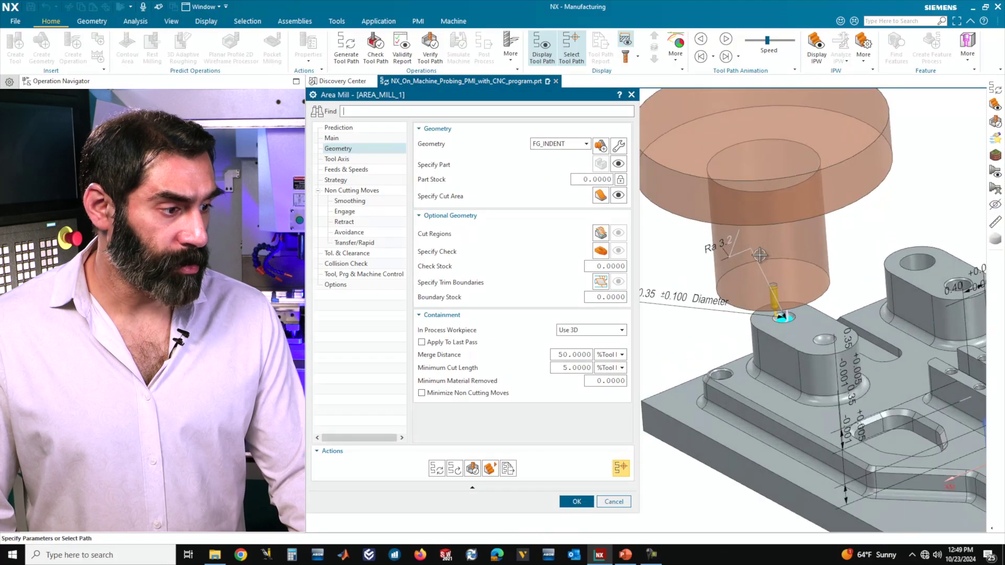
{"action": "middle_click_drag", "start_coordinate": [803, 334], "coordinate": [776, 339]}
{"action": "scroll", "coordinate": [787, 334], "scroll_direction": "up", "scroll_amount": 3}
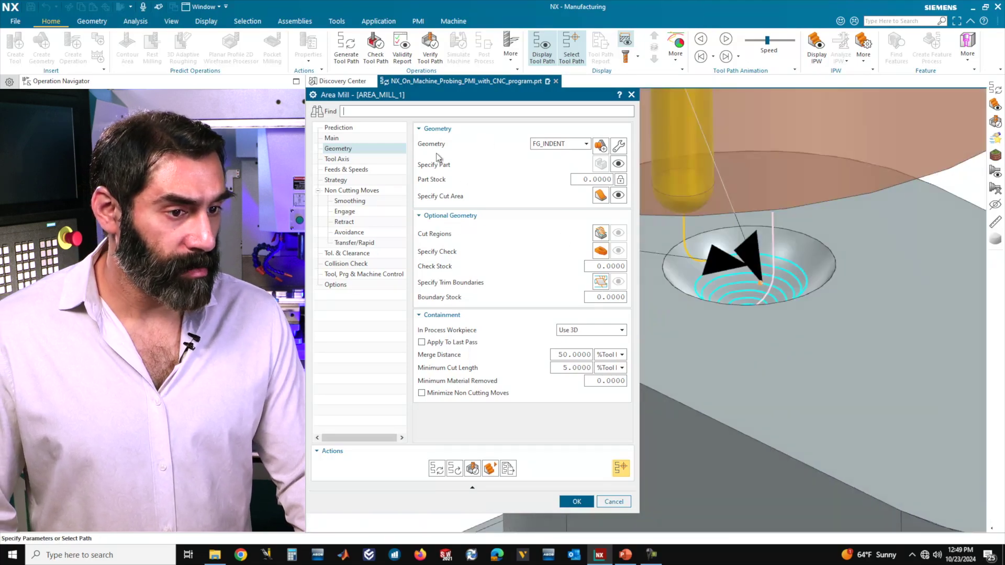
Review the main cutting parameters of AREA_MILL_1 and check which face is assigned as its cut area
{"action": "left_click", "coordinate": [331, 139]}
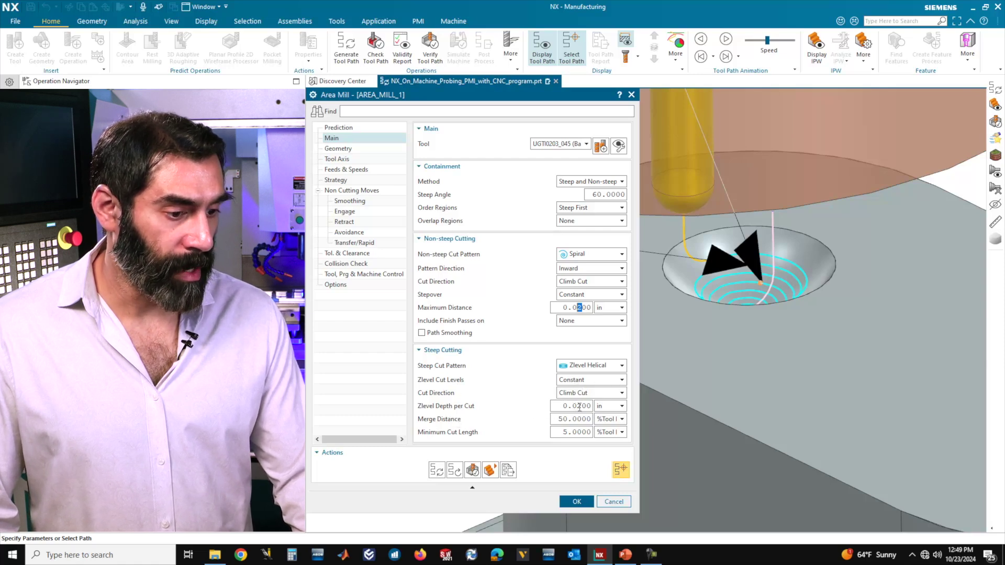
{"action": "scroll", "coordinate": [655, 251], "scroll_direction": "down", "scroll_amount": 3}
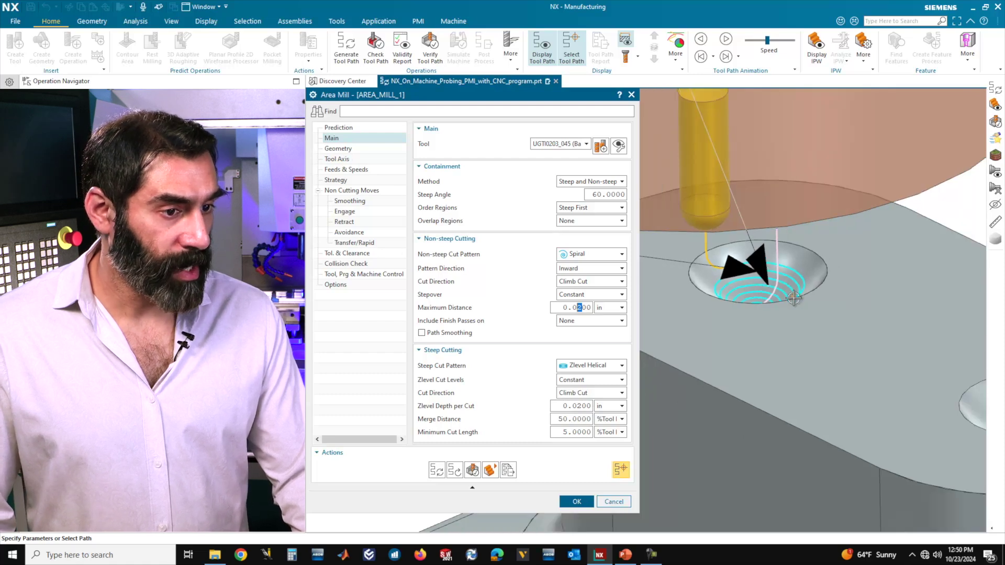
{"action": "left_click", "coordinate": [338, 150]}
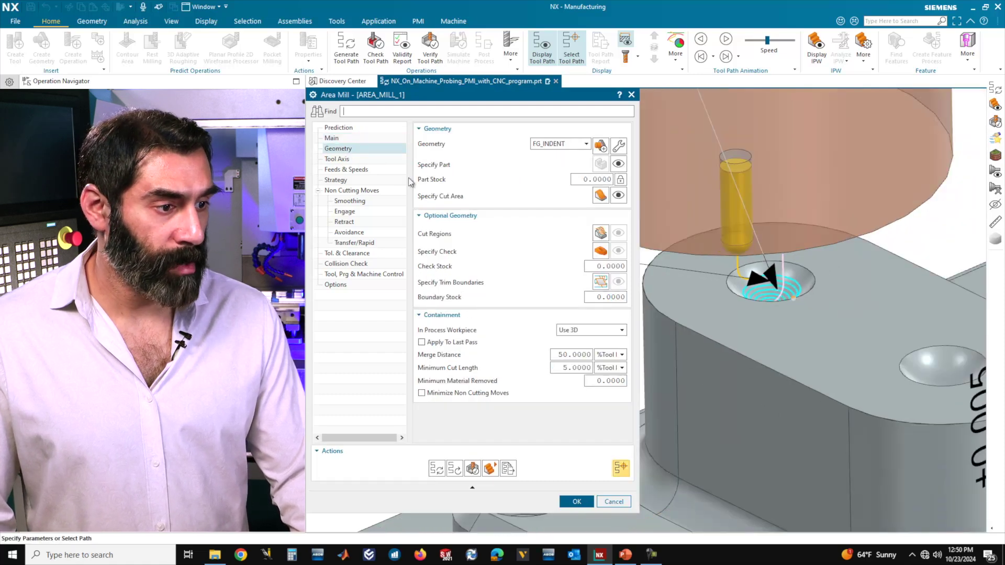
{"action": "left_click", "coordinate": [600, 195]}
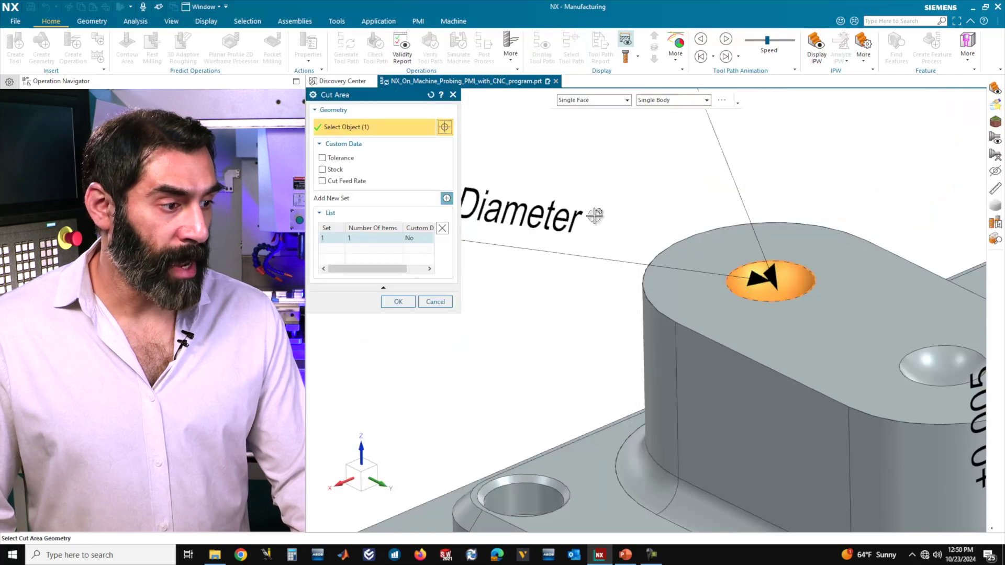
{"action": "scroll", "coordinate": [742, 300], "scroll_direction": "down", "scroll_amount": 2}
{"action": "middle_click_drag", "start_coordinate": [728, 302], "coordinate": [770, 281]}
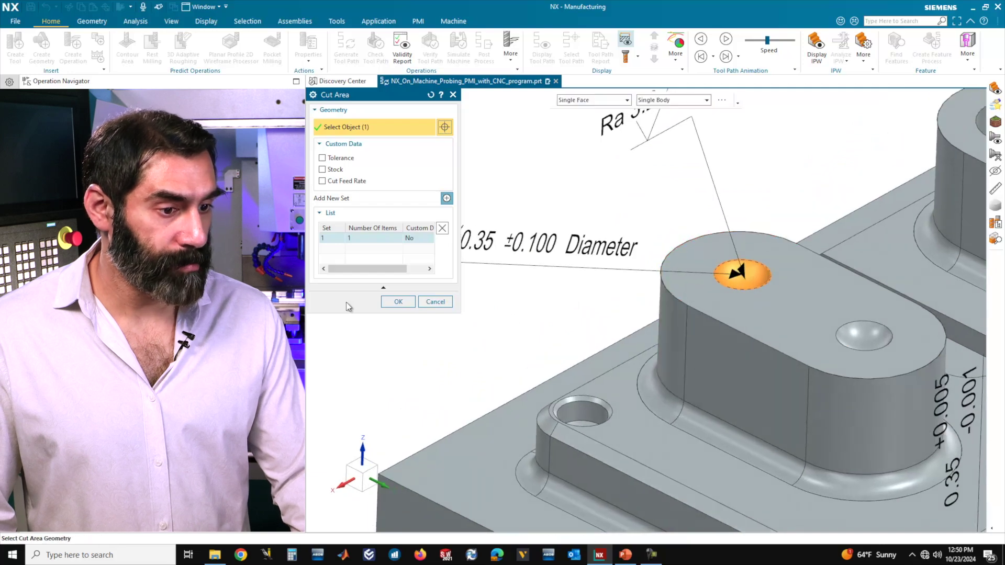
{"action": "left_click", "coordinate": [396, 302]}
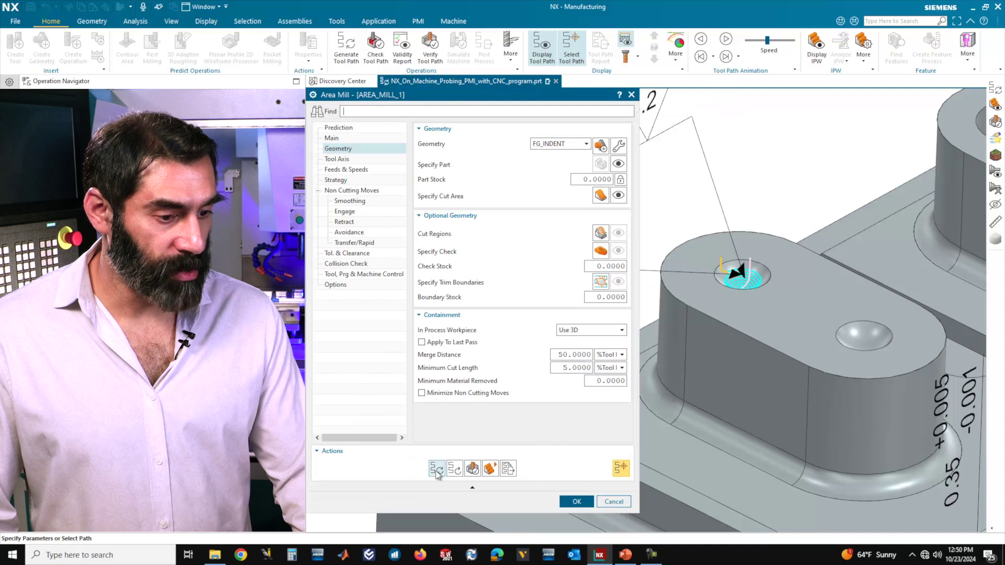
Regenerate the AREA_MILL_1 tool path and play its 3D Dynamic material removal at animation speed 5
{"action": "left_click", "coordinate": [437, 469]}
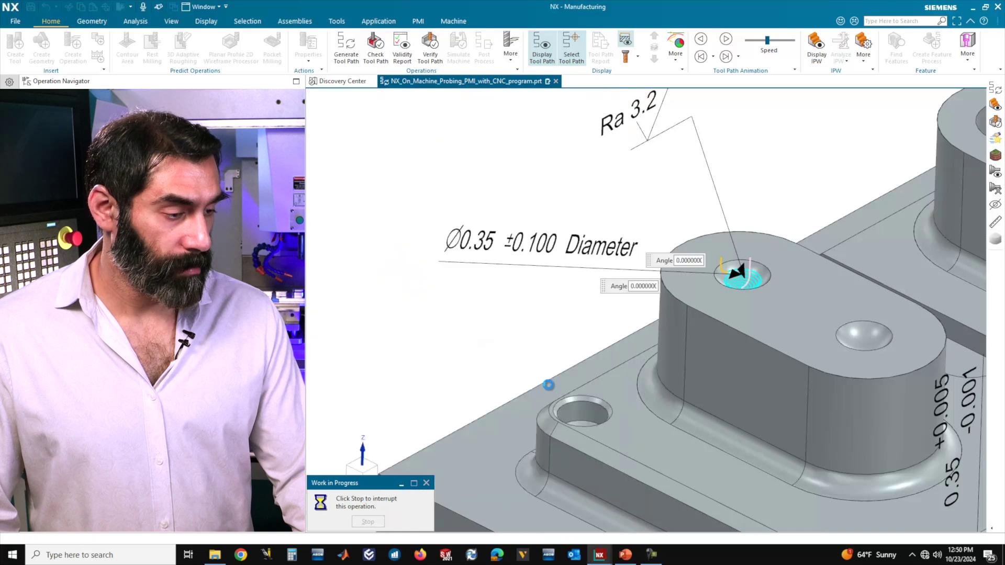
{"action": "scroll", "coordinate": [729, 237], "scroll_direction": "up", "scroll_amount": 5}
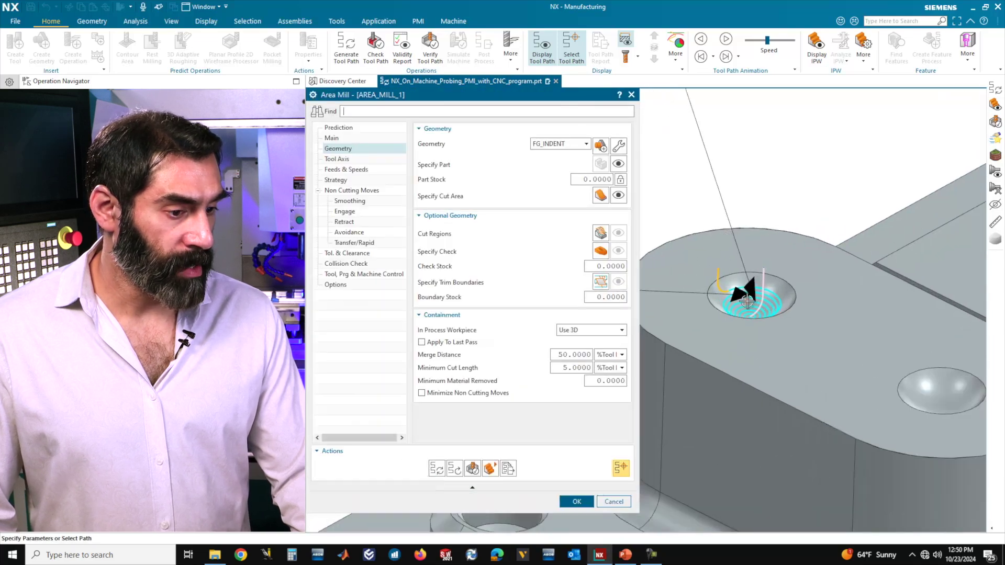
{"action": "left_click", "coordinate": [473, 468]}
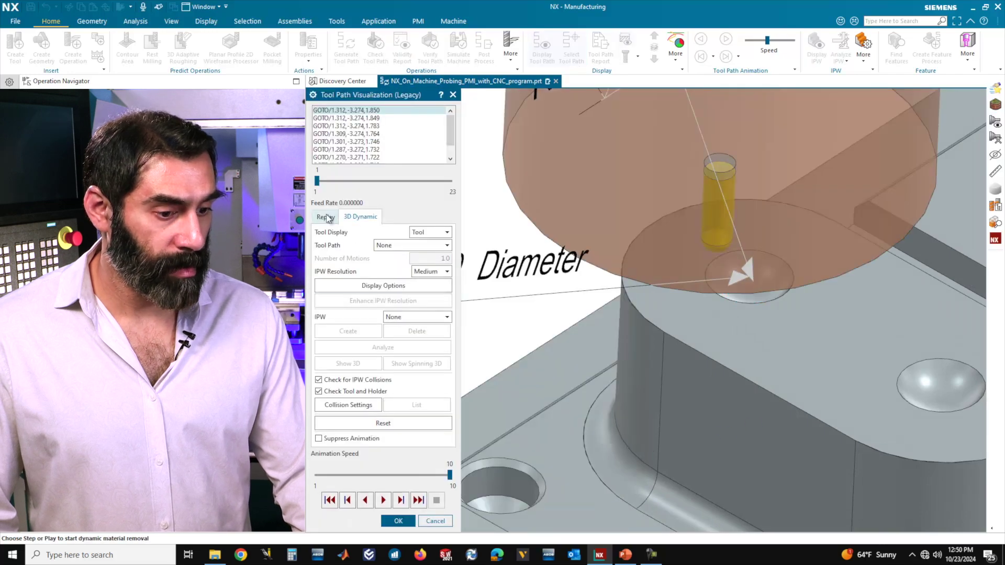
{"action": "left_click", "coordinate": [379, 475]}
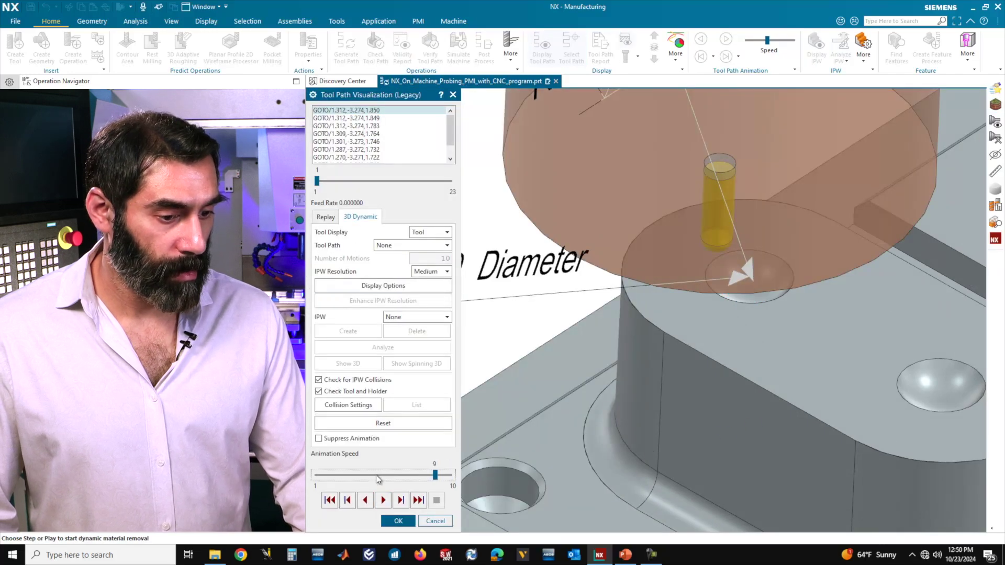
{"action": "left_click", "coordinate": [382, 500]}
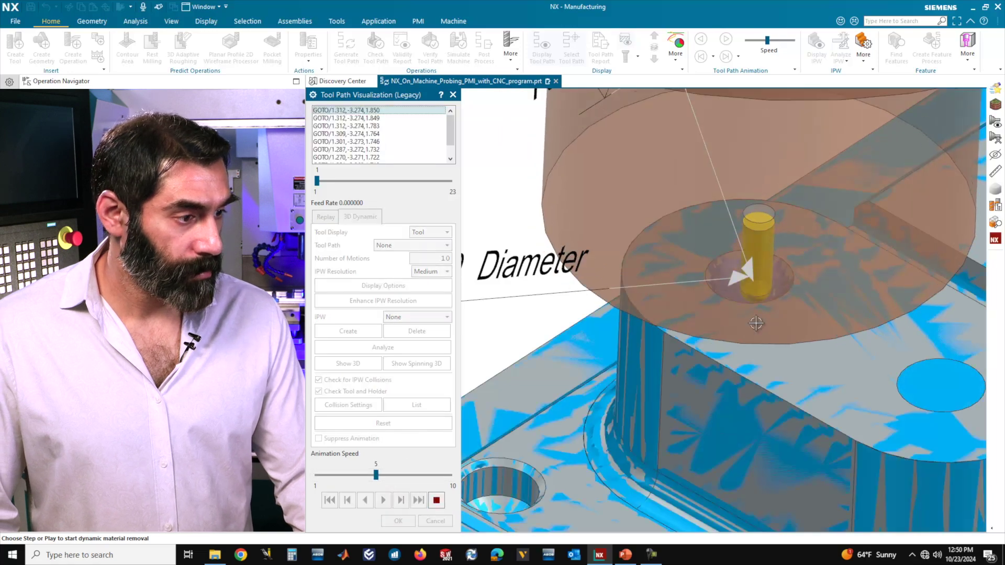
{"action": "middle_click_drag", "start_coordinate": [757, 345], "coordinate": [724, 331]}
Replay the indent's material removal from the start at animation speed 1, and accept the visualization and the Area Mill operation
{"action": "left_click_drag", "start_coordinate": [376, 475], "coordinate": [317, 475]}
{"action": "left_click", "coordinate": [417, 503]}
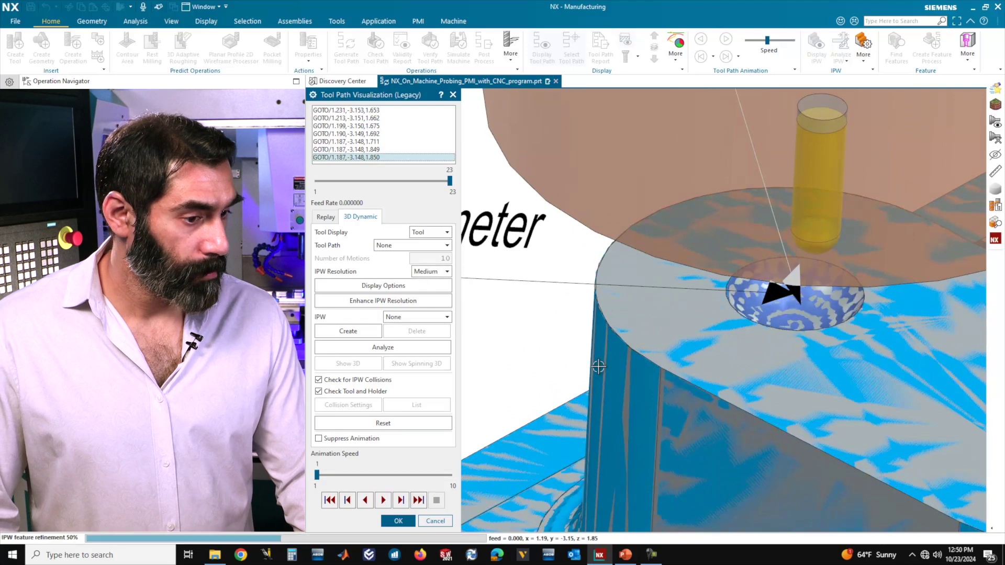
{"action": "left_click", "coordinate": [329, 500]}
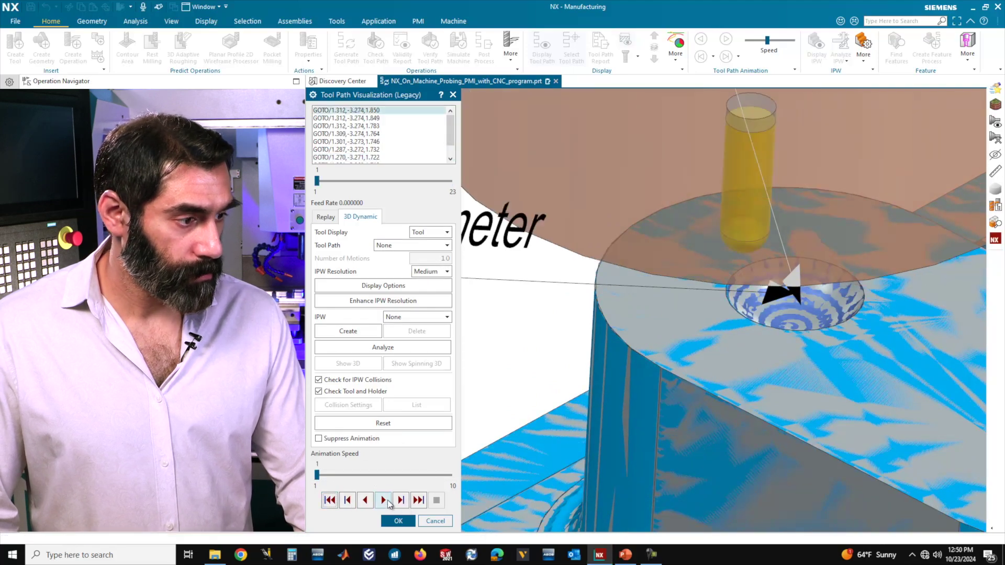
{"action": "left_click", "coordinate": [383, 500]}
{"action": "middle_click_drag", "start_coordinate": [759, 324], "coordinate": [760, 376]}
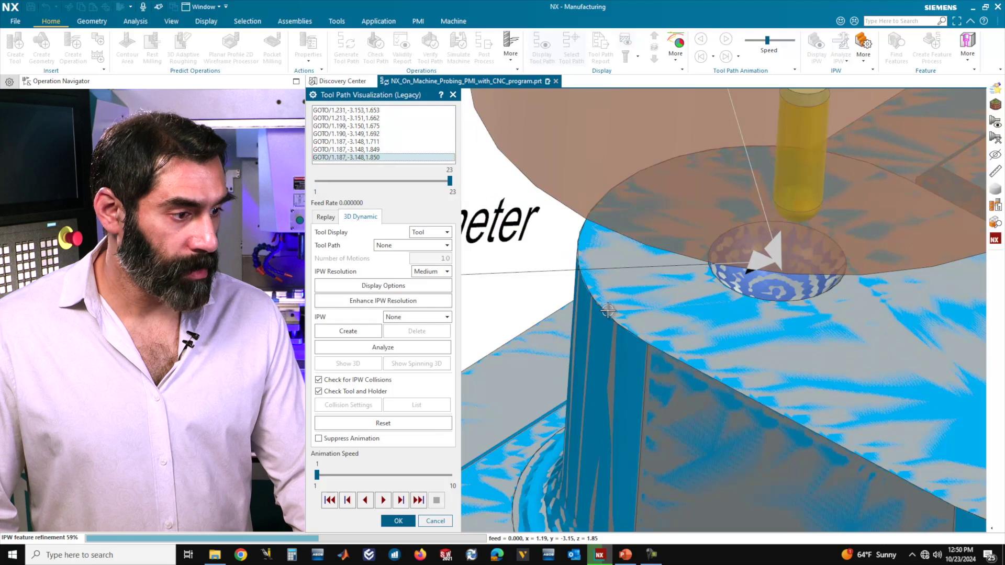
{"action": "scroll", "coordinate": [608, 311], "scroll_direction": "down", "scroll_amount": 3}
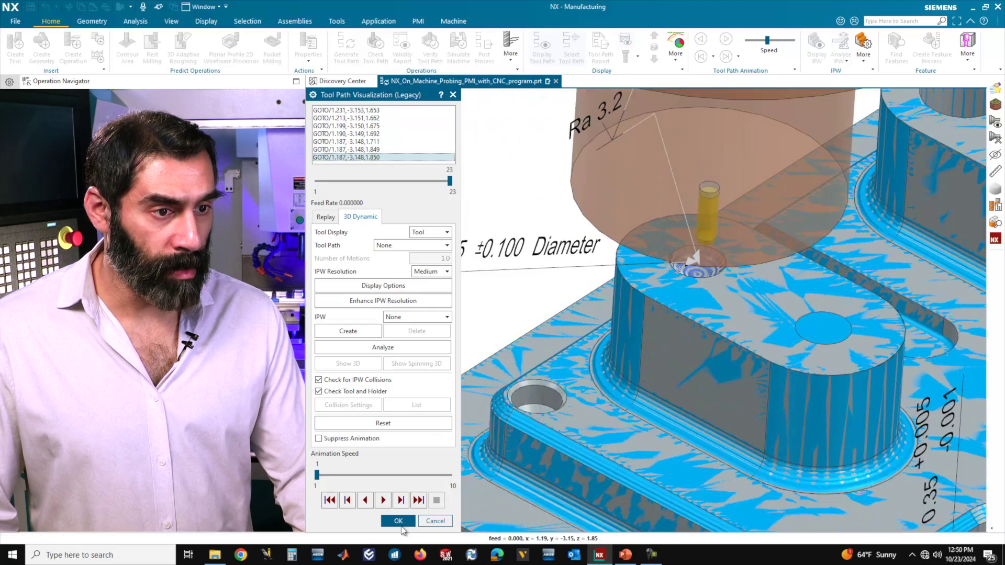
{"action": "left_click", "coordinate": [400, 523]}
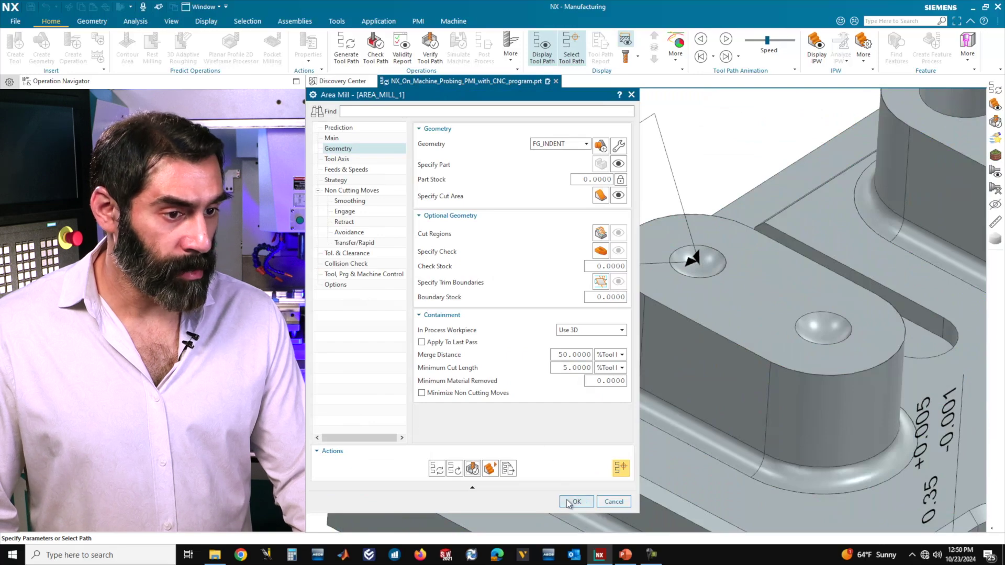
{"action": "left_click", "coordinate": [573, 502]}
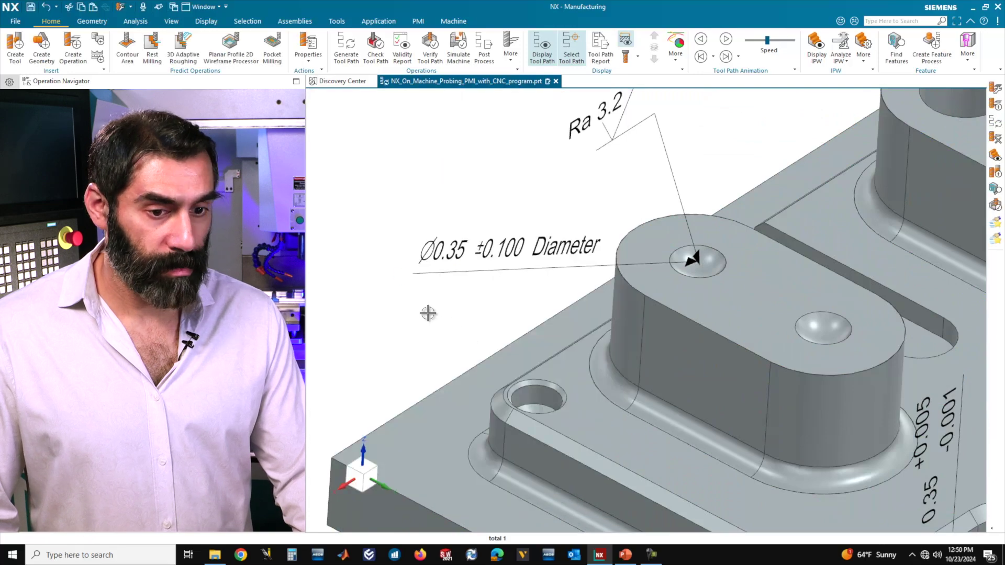
{"action": "scroll", "coordinate": [484, 314], "scroll_direction": "down", "scroll_amount": 3}
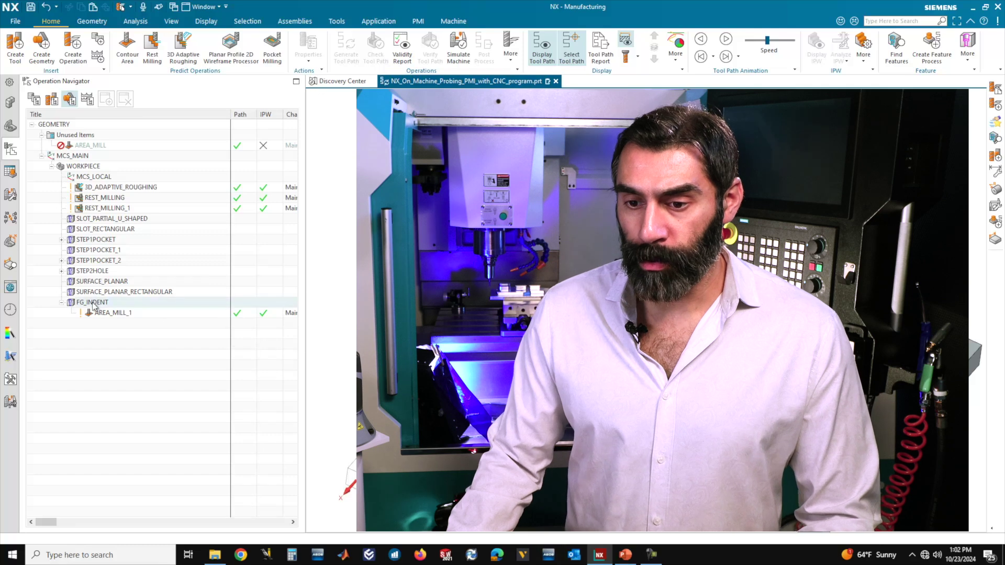
Duplicate the FG_INDENT feature group together with its Area Mill operation and place the copy at the end of the WORKPIECE group
{"action": "mouse_move", "coordinate": [89, 308]}
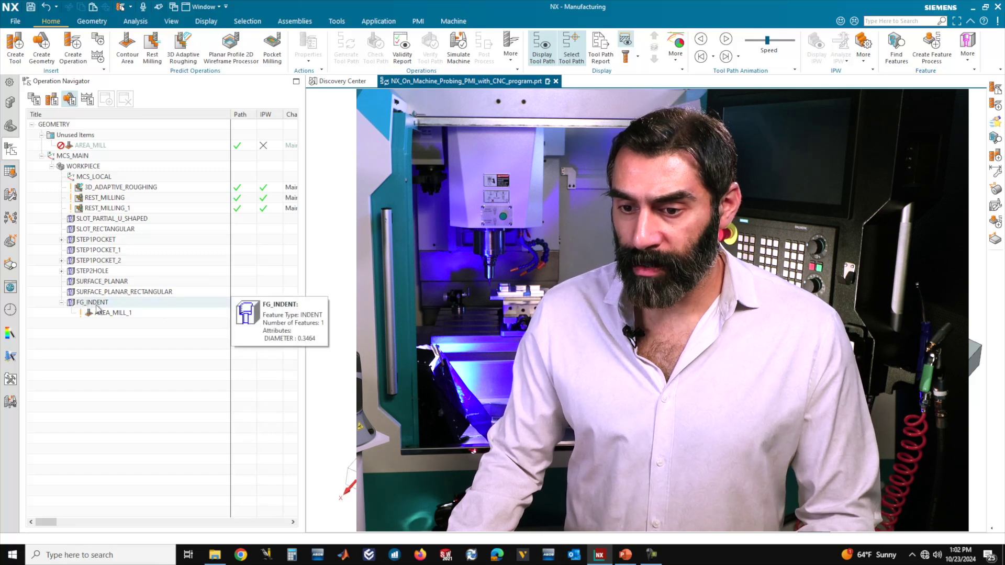
{"action": "right_click", "coordinate": [97, 308]}
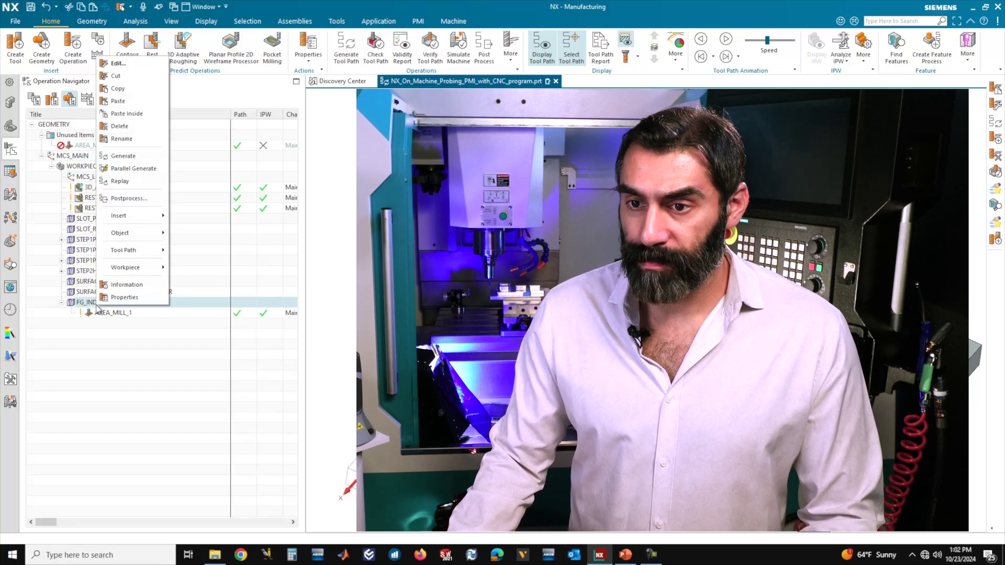
{"action": "left_click", "coordinate": [127, 94]}
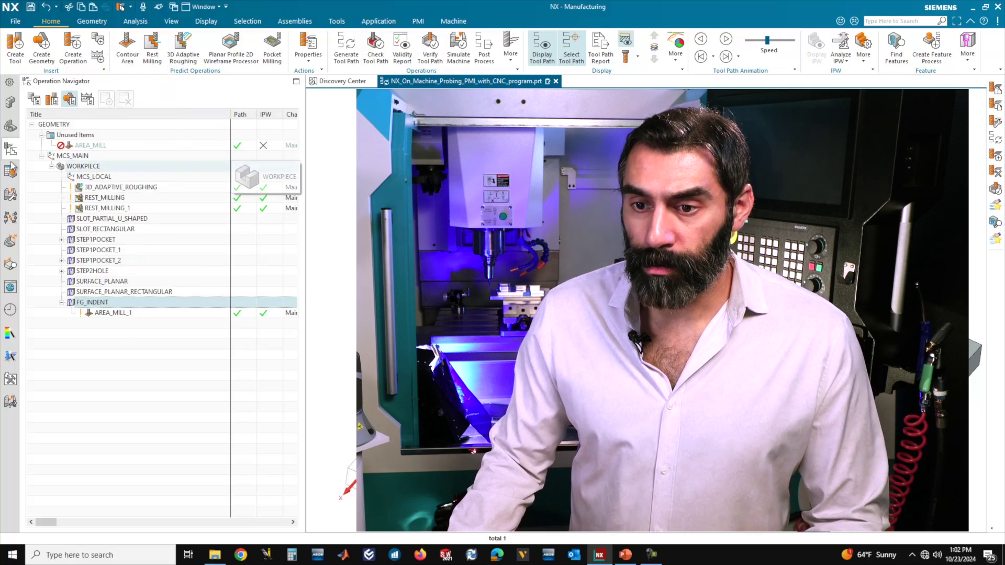
{"action": "left_click", "coordinate": [83, 167]}
{"action": "right_click", "coordinate": [84, 167]}
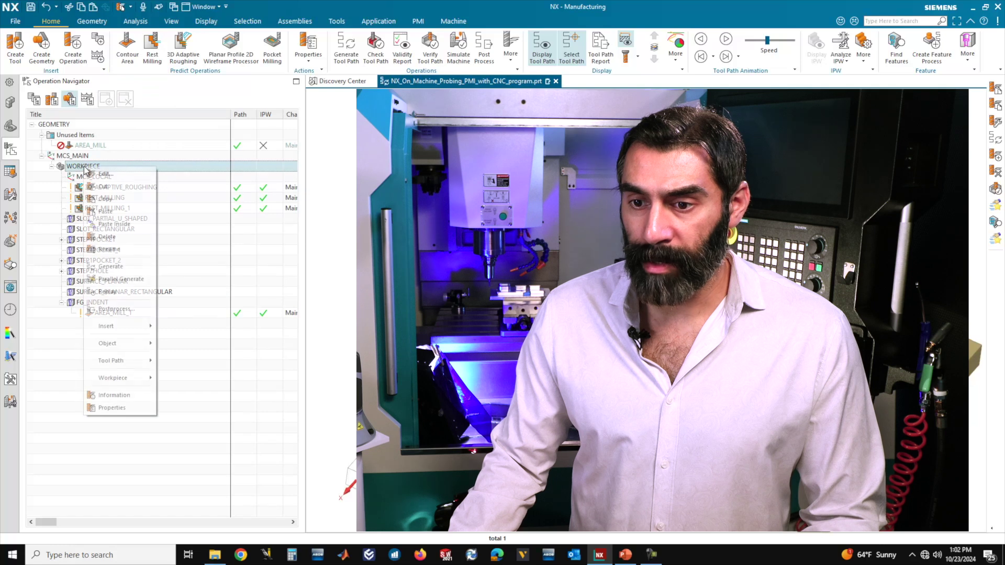
{"action": "left_click", "coordinate": [105, 212]}
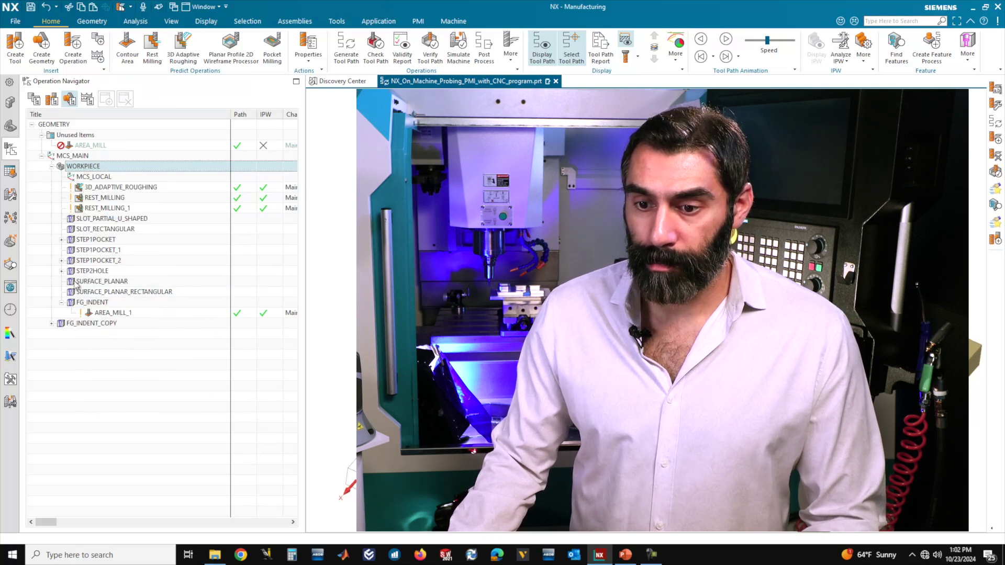
{"action": "left_click_drag", "start_coordinate": [94, 324], "coordinate": [111, 207]}
{"action": "left_click", "coordinate": [61, 324]}
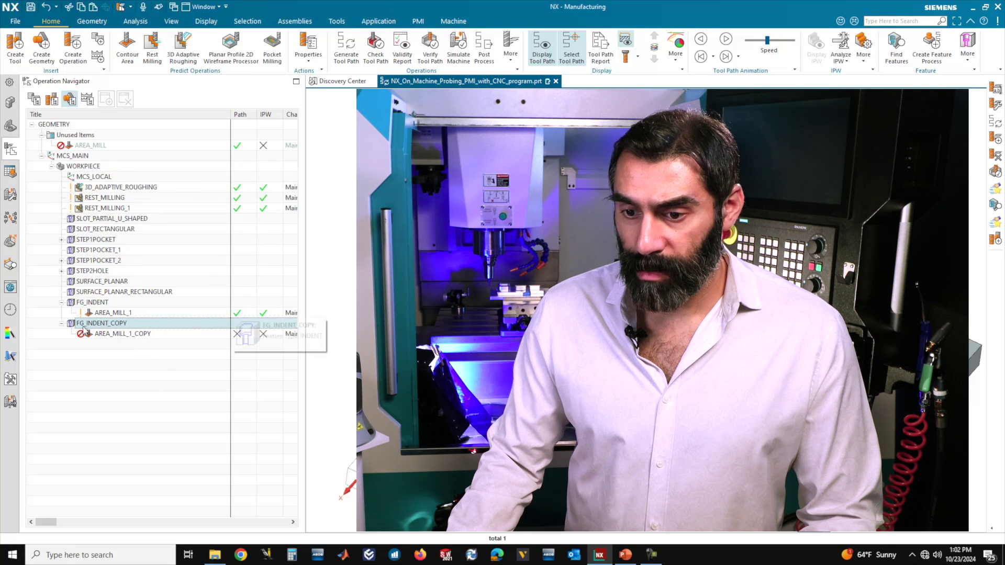
Rename the copied feature group as FG_INDENT_TIGHT_TOL
{"action": "right_click", "coordinate": [129, 326]}
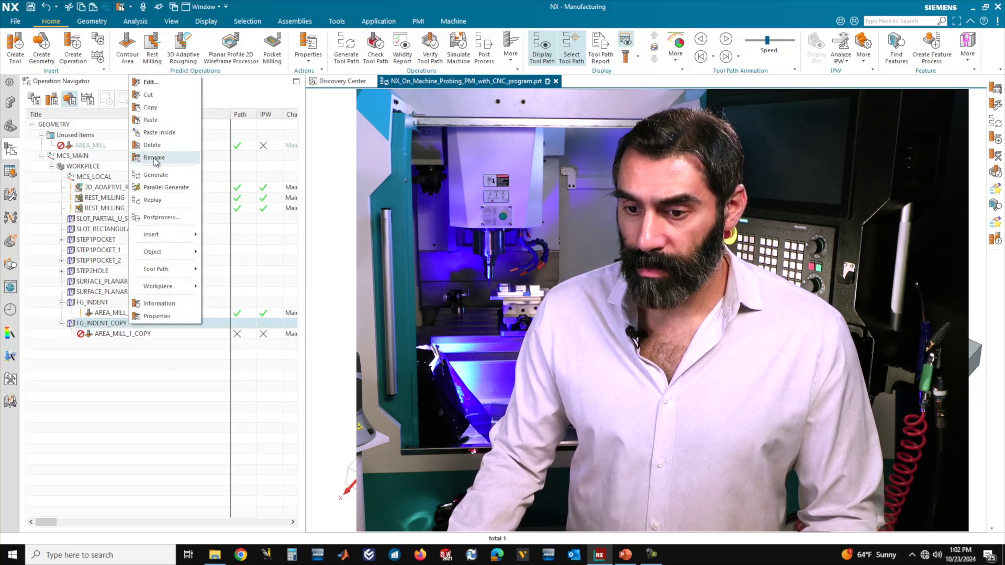
{"action": "left_click", "coordinate": [154, 158]}
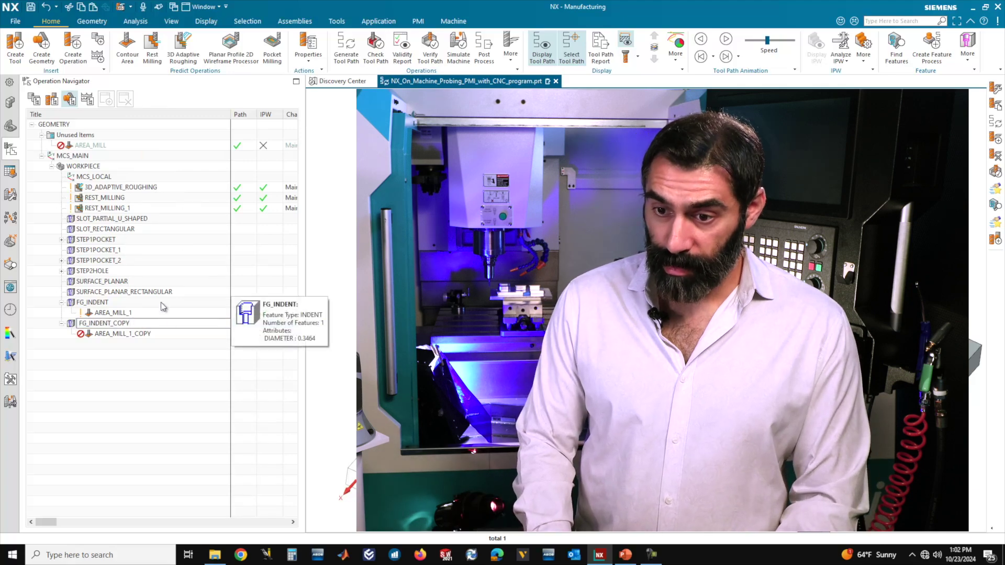
{"action": "key", "text": "BackSpace"}
{"action": "key", "text": "BackSpace"}
{"action": "key", "text": "BackSpace"}
{"action": "key", "text": "BackSpace"}
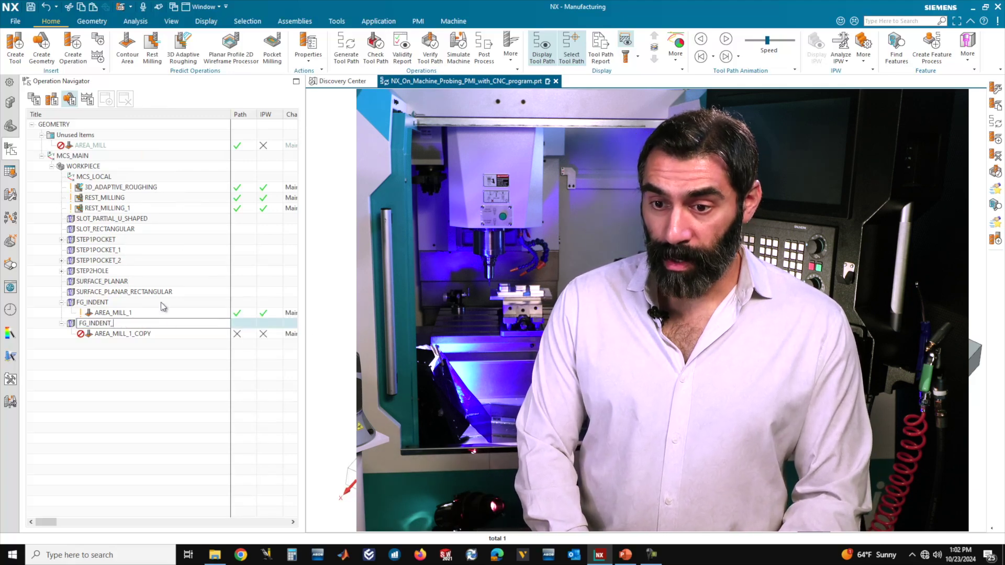
{"action": "type", "text": "t"}
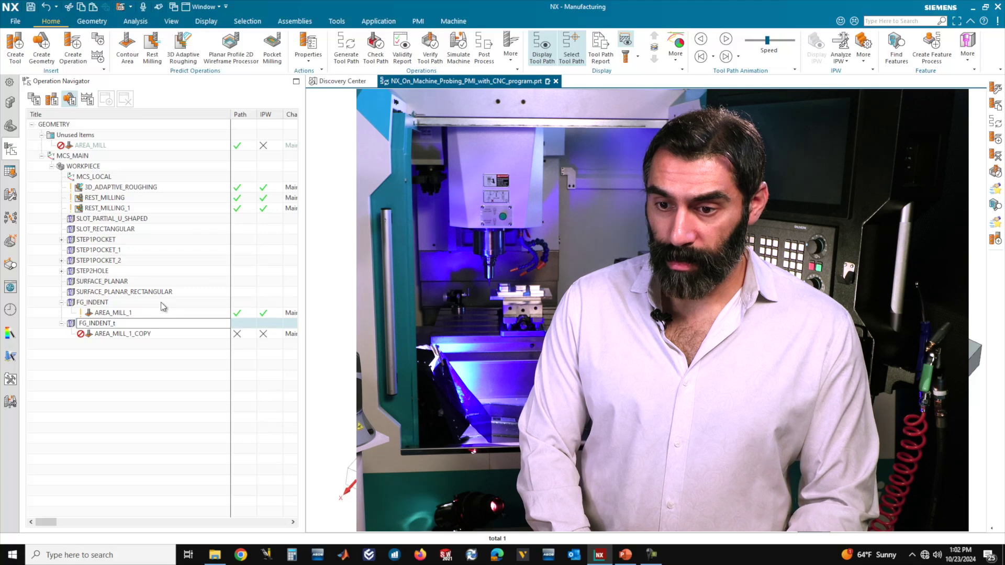
{"action": "type", "text": "ight_tol"}
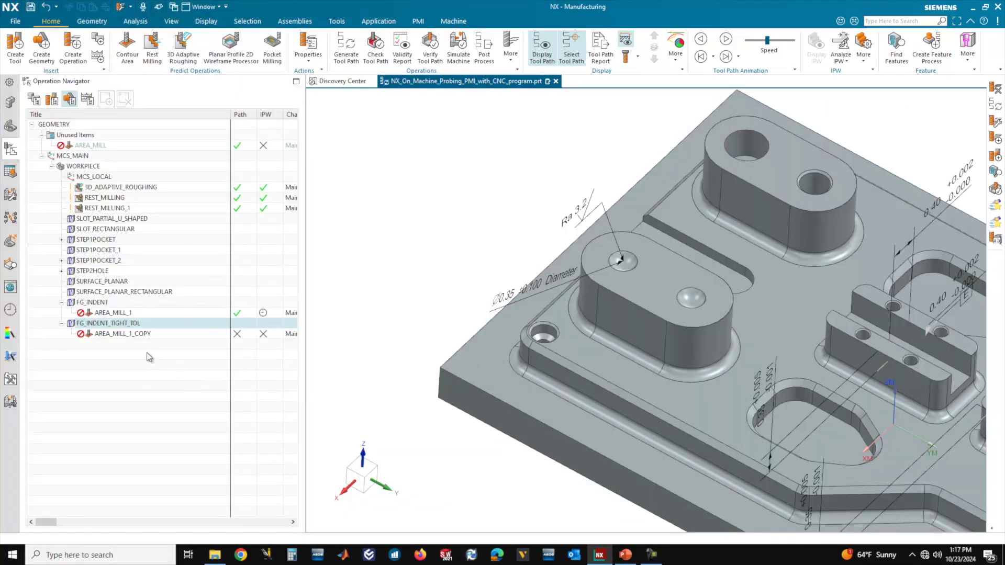
Start Teach Operation Sets for FG_INDENT_TIGHT_TOL and inspect the INDENT feature's diameter tolerance and surface finish parameters
{"action": "right_click", "coordinate": [117, 325]}
{"action": "mouse_move", "coordinate": [163, 258]}
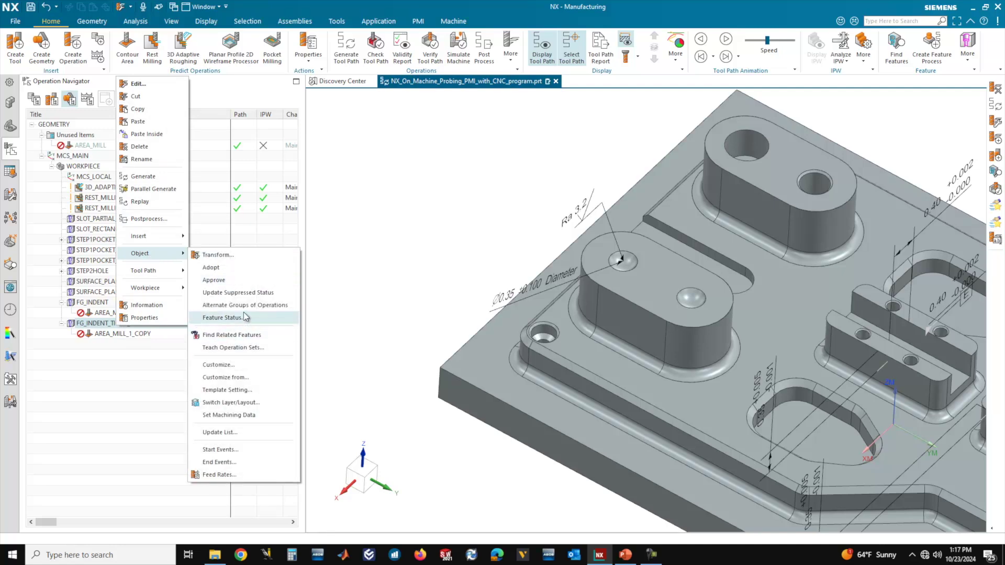
{"action": "left_click", "coordinate": [242, 349]}
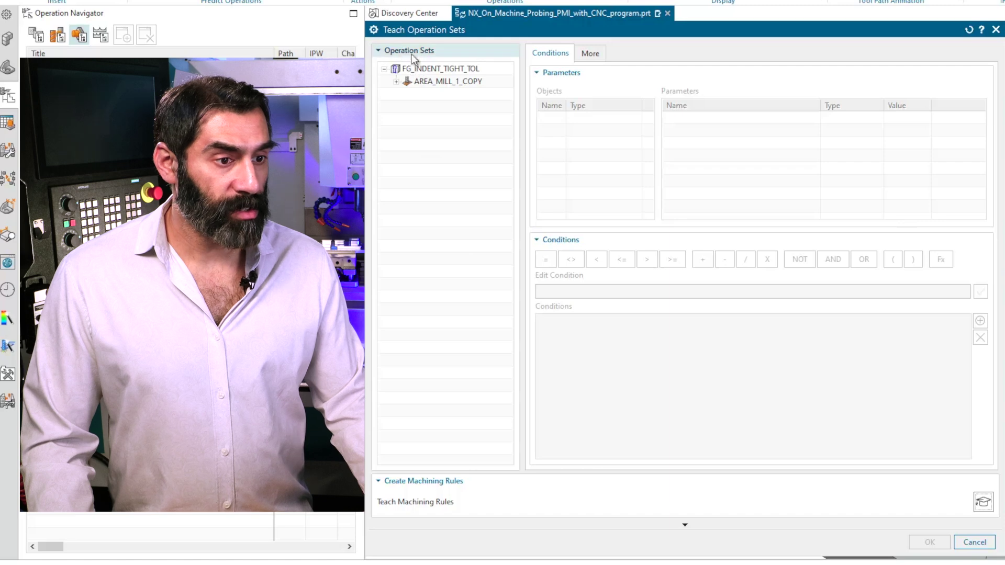
{"action": "left_click", "coordinate": [427, 68]}
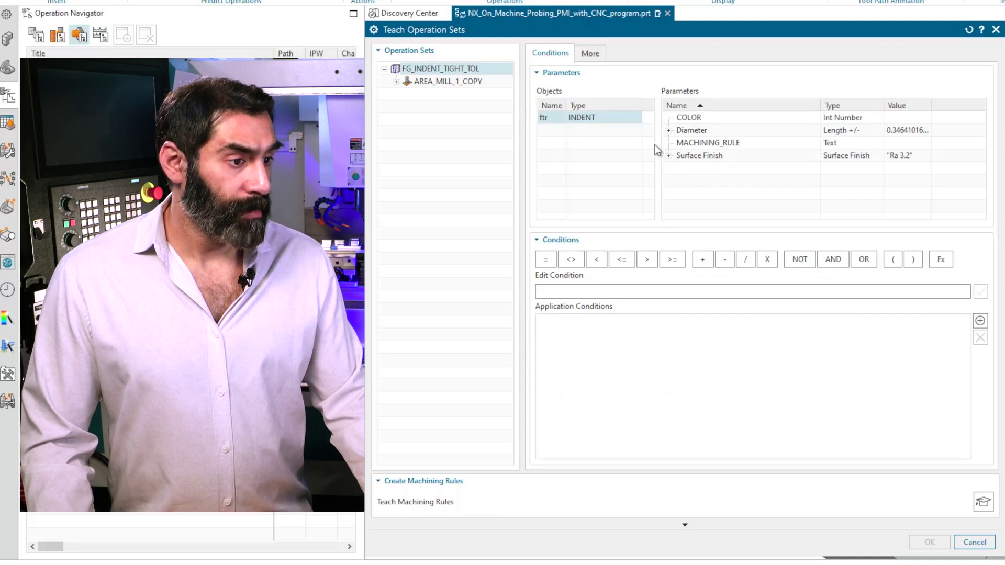
{"action": "left_click", "coordinate": [668, 130]}
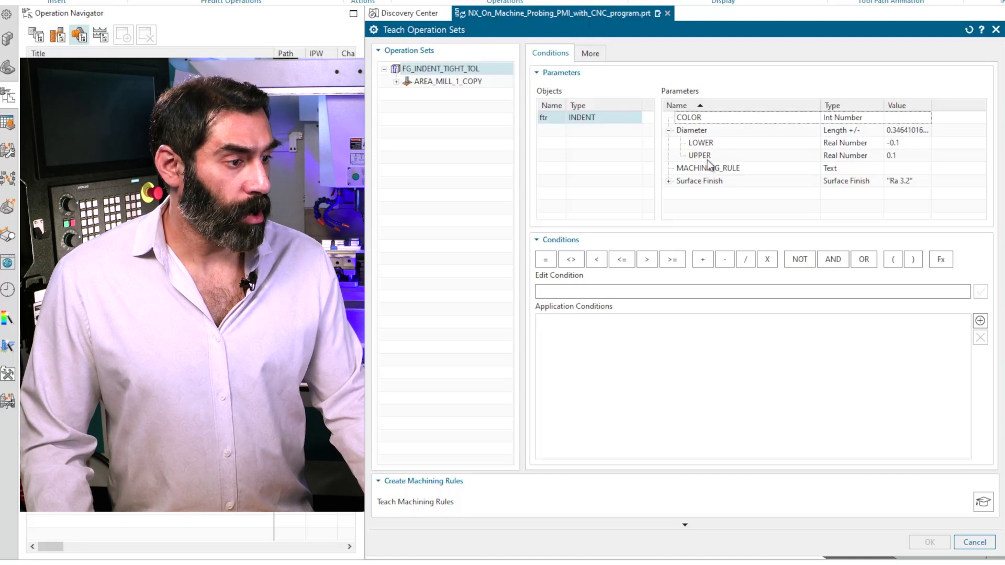
{"action": "left_click", "coordinate": [668, 181]}
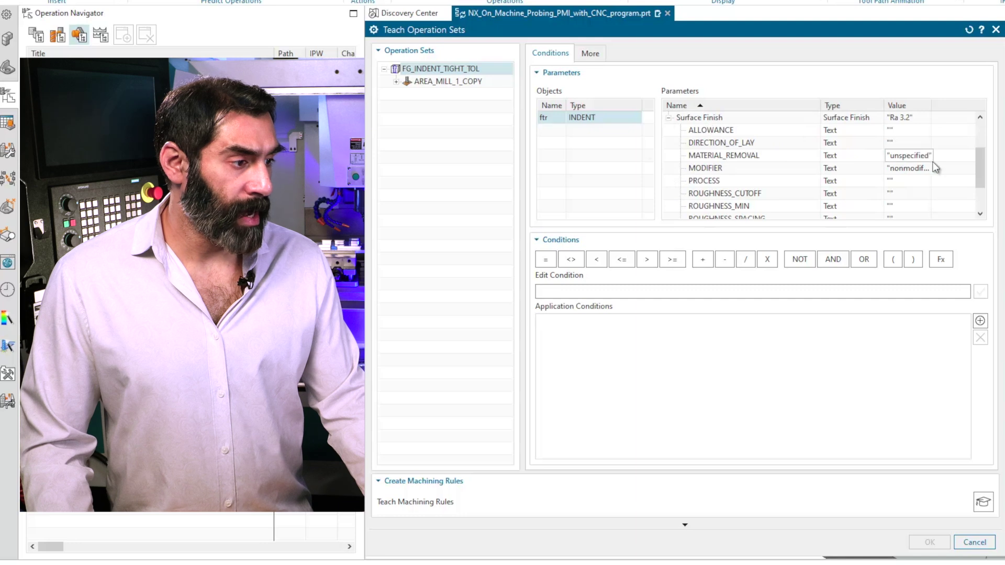
{"action": "mouse_move", "coordinate": [982, 168]}
{"action": "left_mouse_down"}
{"action": "mouse_move", "coordinate": [984, 186]}
{"action": "mouse_move", "coordinate": [984, 149]}
{"action": "left_mouse_up"}
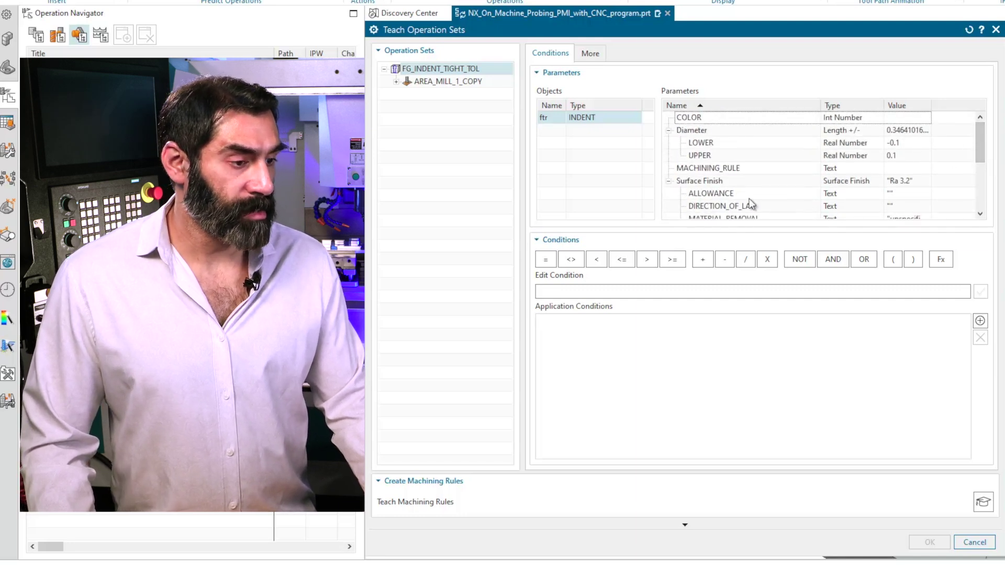
{"action": "left_click", "coordinate": [669, 181]}
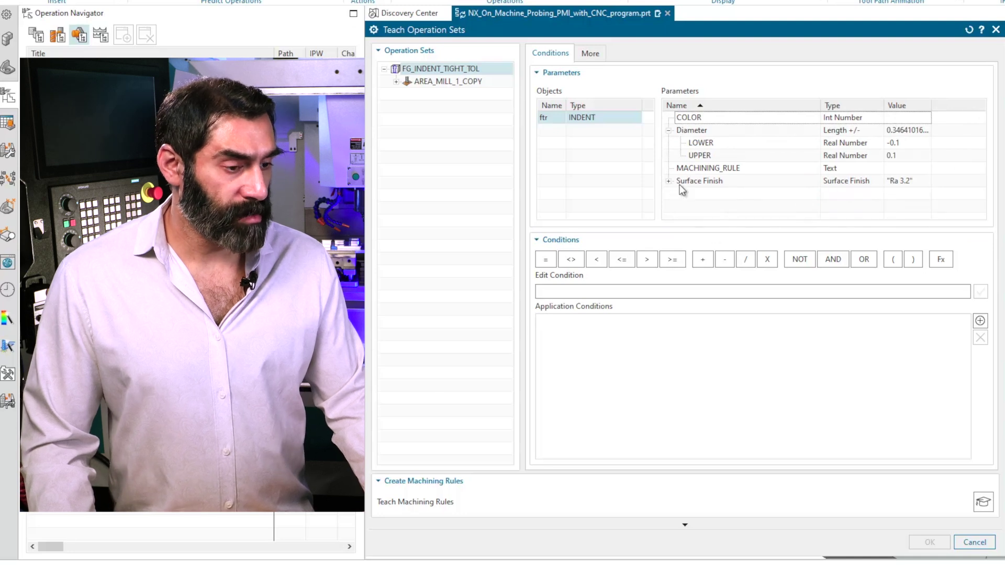
Build the total diameter tolerance expression (ftr.DIAMETER.UPPER+(ftr.DIAMETER.LOWER*-1)) as the start of the application condition
{"action": "left_click", "coordinate": [700, 155]}
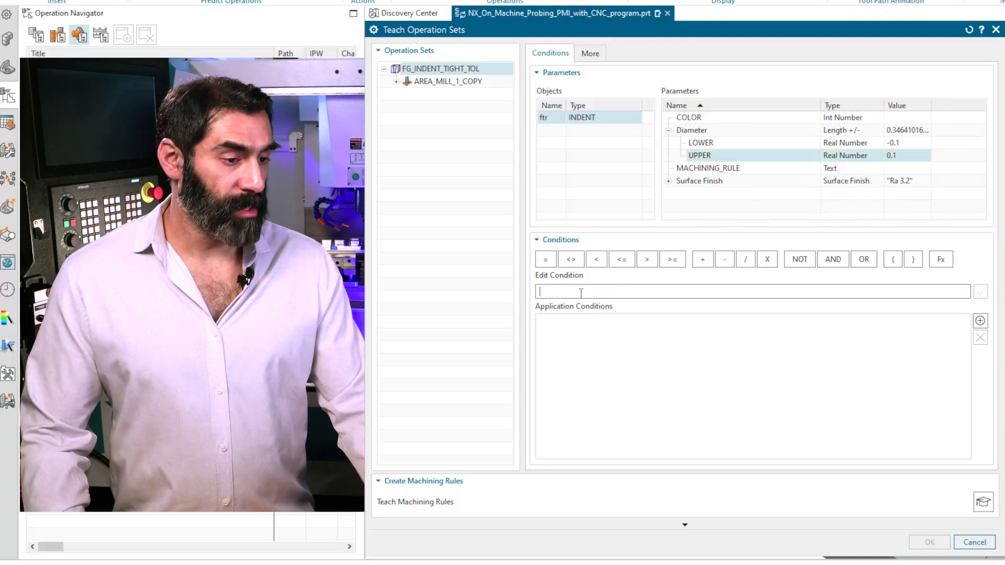
{"action": "left_click", "coordinate": [559, 294]}
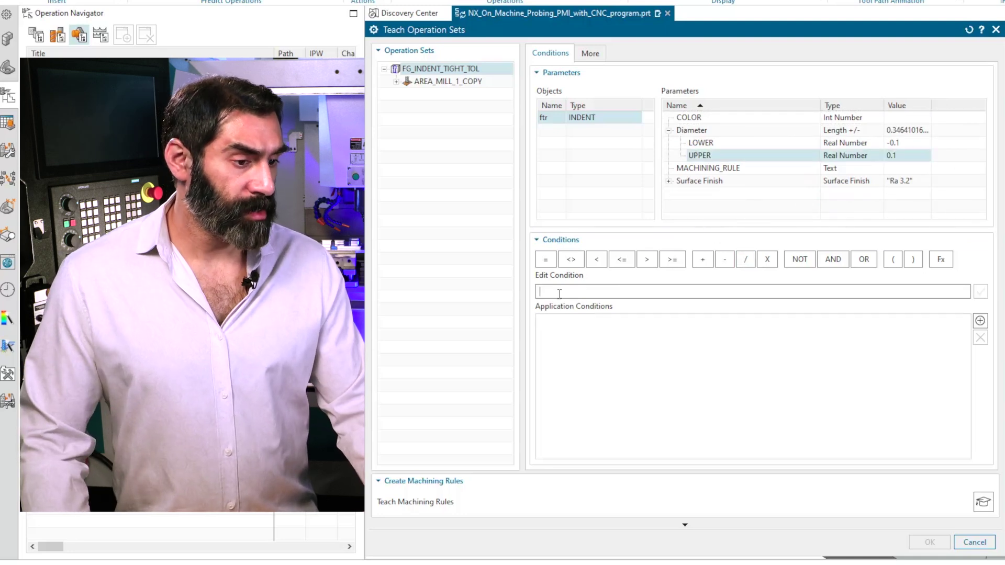
{"action": "double_click", "coordinate": [713, 155]}
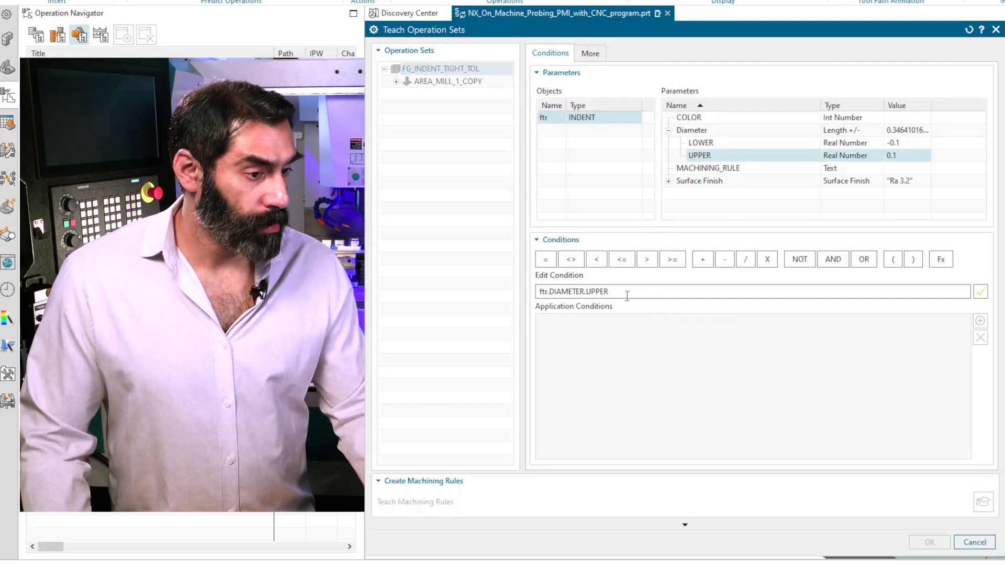
{"action": "left_click", "coordinate": [701, 260]}
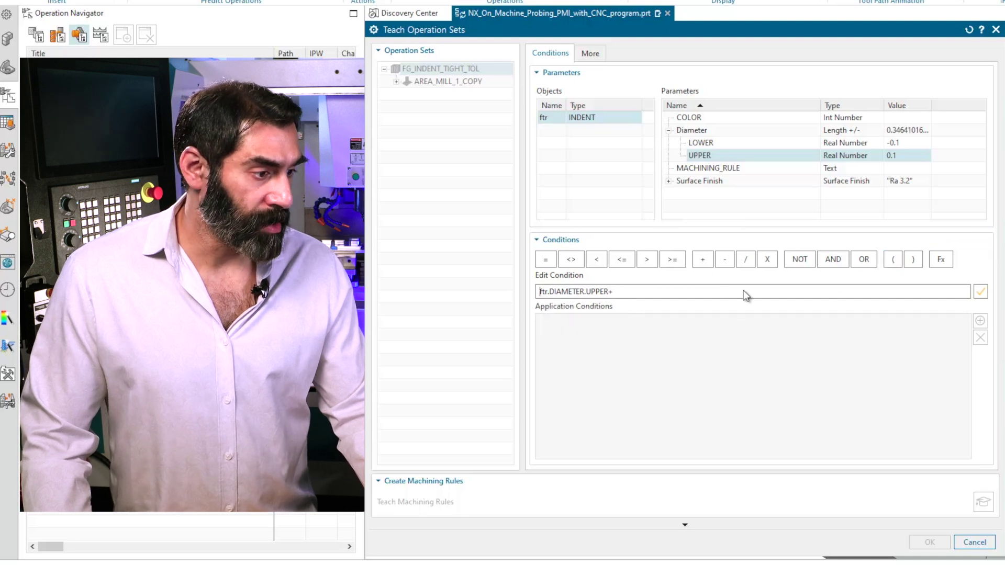
{"action": "left_click", "coordinate": [896, 264]}
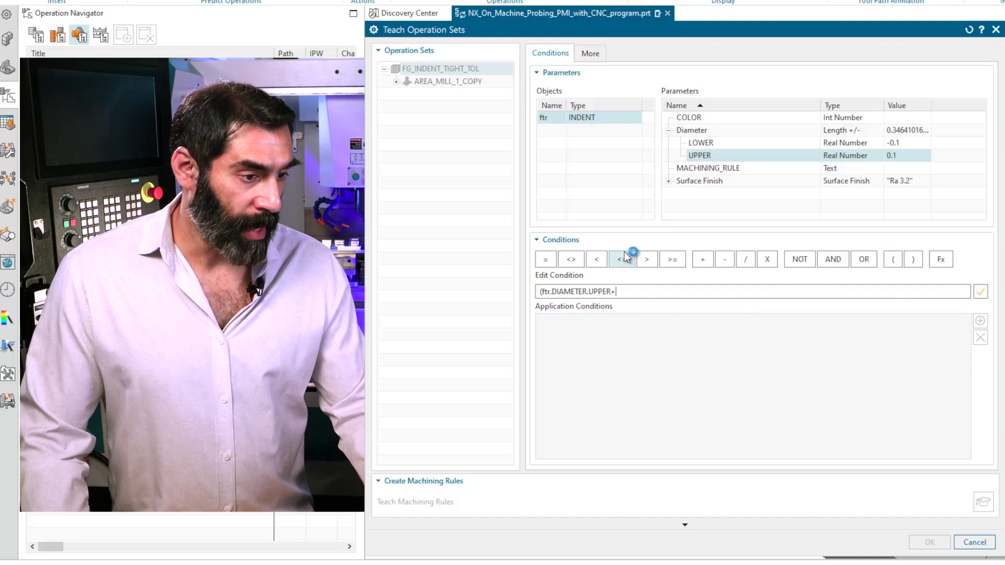
{"action": "left_click", "coordinate": [896, 263]}
{"action": "double_click", "coordinate": [711, 144]}
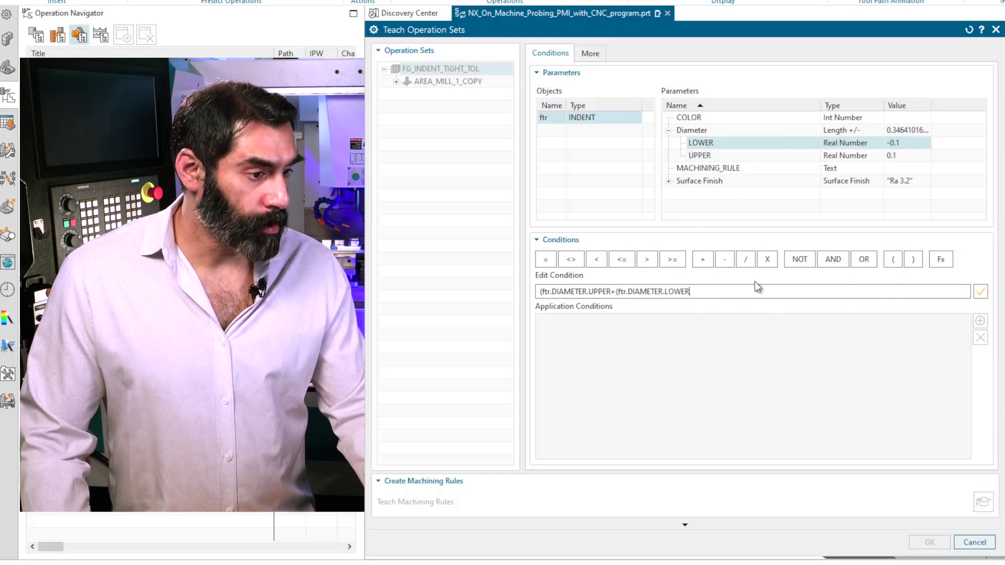
{"action": "left_click", "coordinate": [766, 259]}
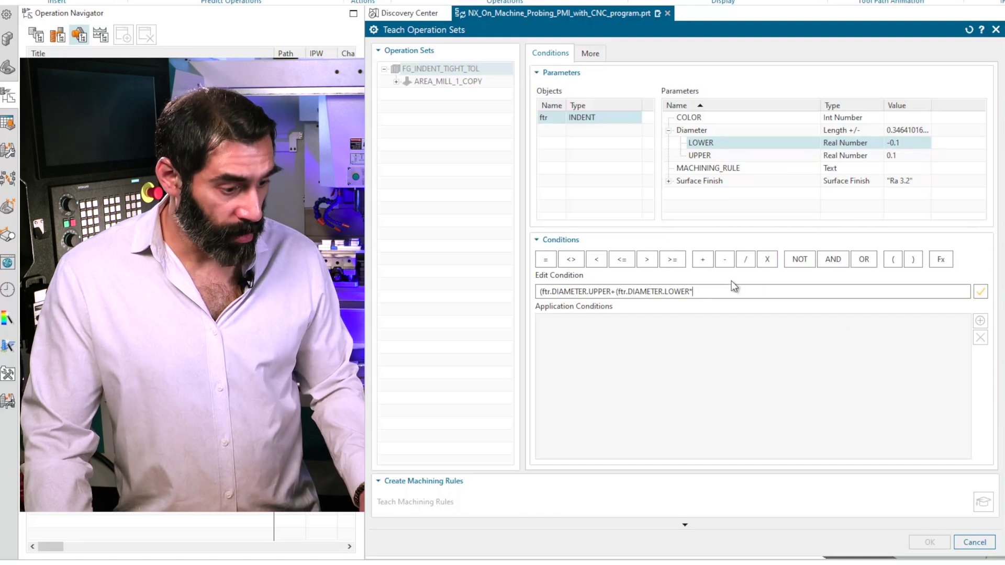
{"action": "type", "text": "-1"}
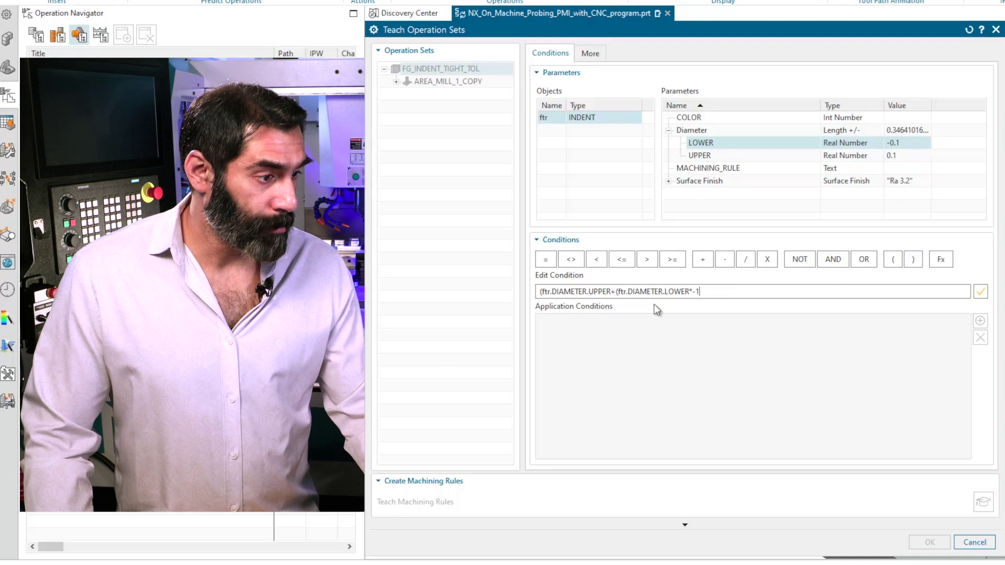
{"action": "left_click", "coordinate": [912, 259]}
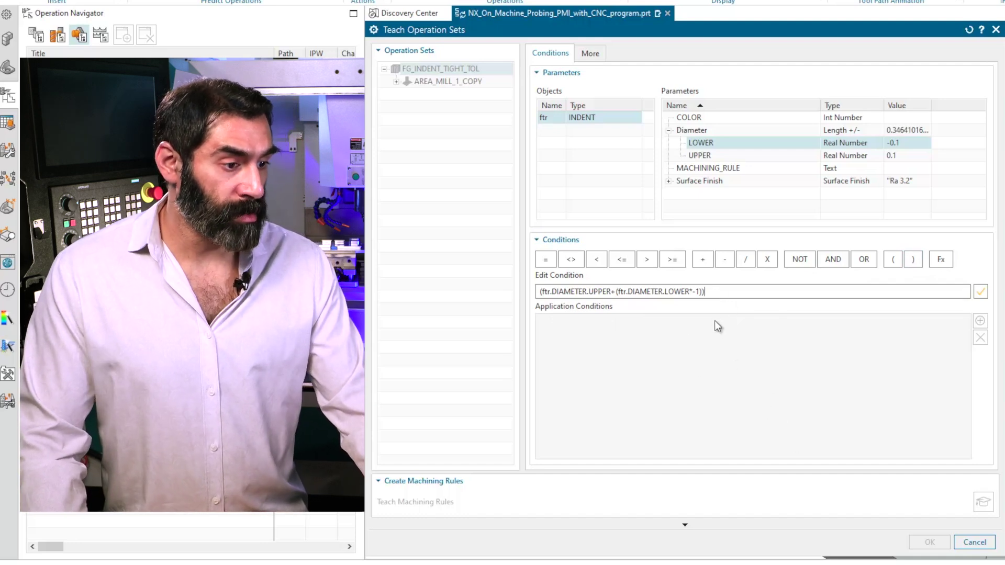
{"action": "left_click", "coordinate": [715, 294]}
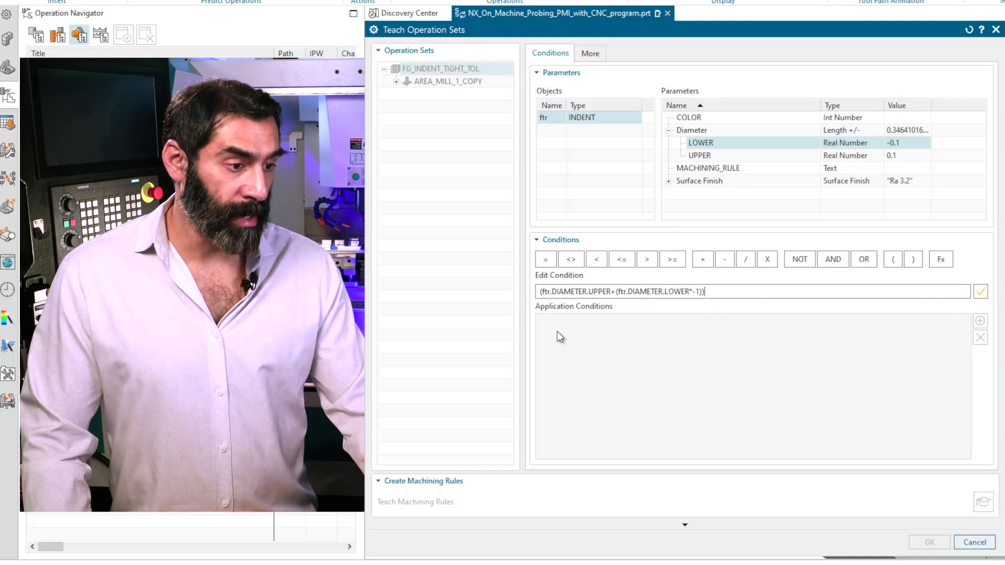
Complete the condition with <=0.01, add it to the application conditions, and accept the taught operation set
{"action": "left_click", "coordinate": [621, 260]}
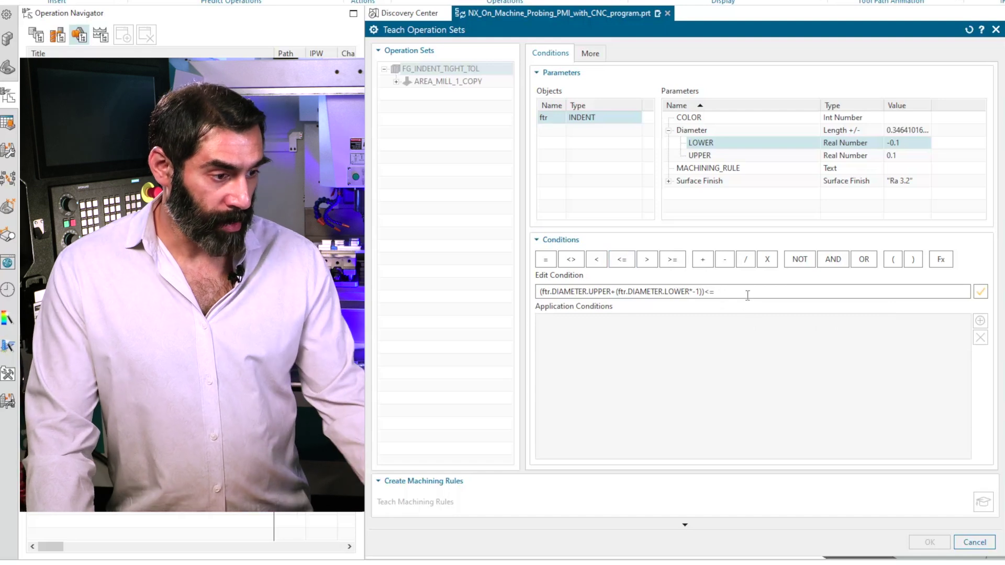
{"action": "type", "text": "0.01"}
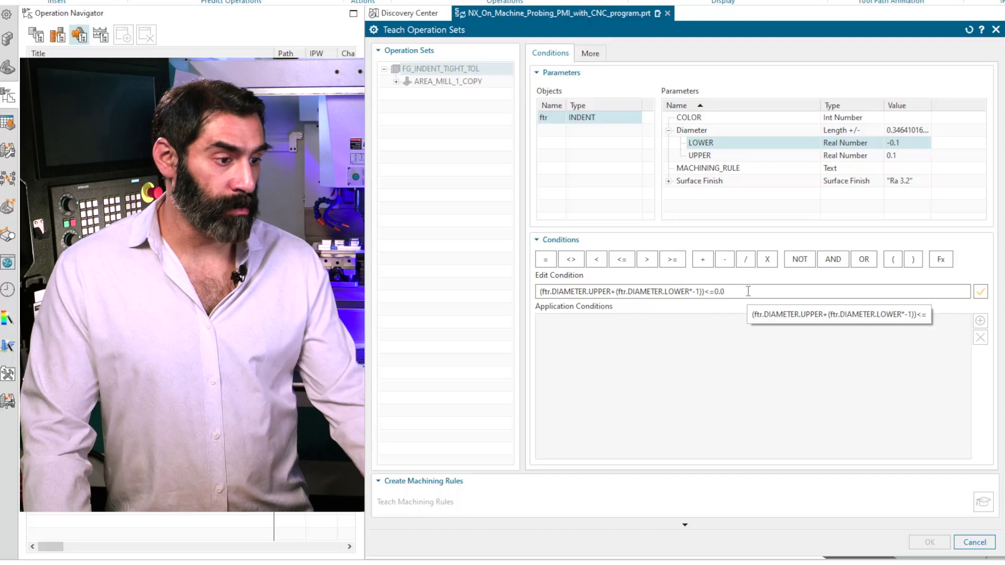
{"action": "left_click", "coordinate": [981, 295]}
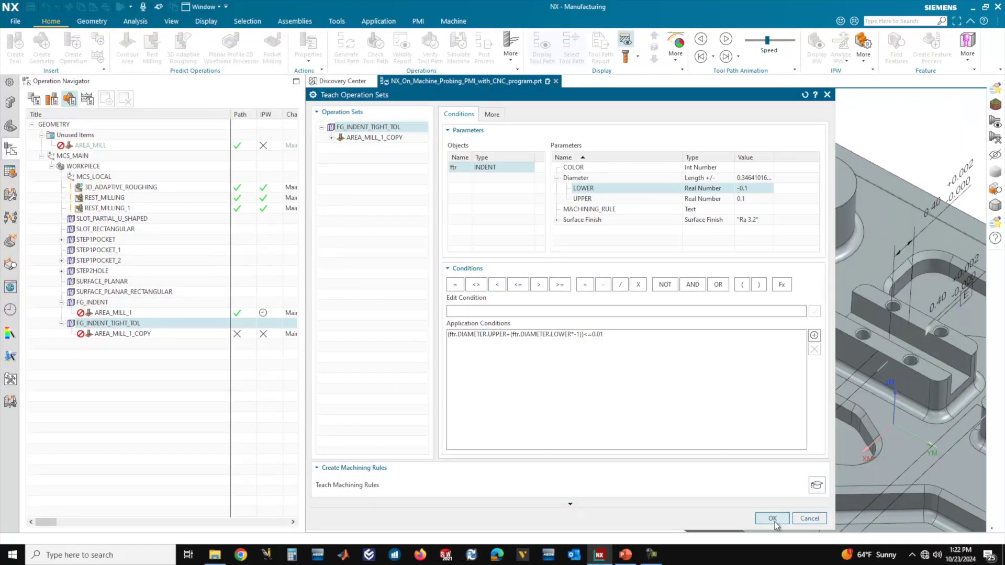
{"action": "left_click", "coordinate": [773, 519]}
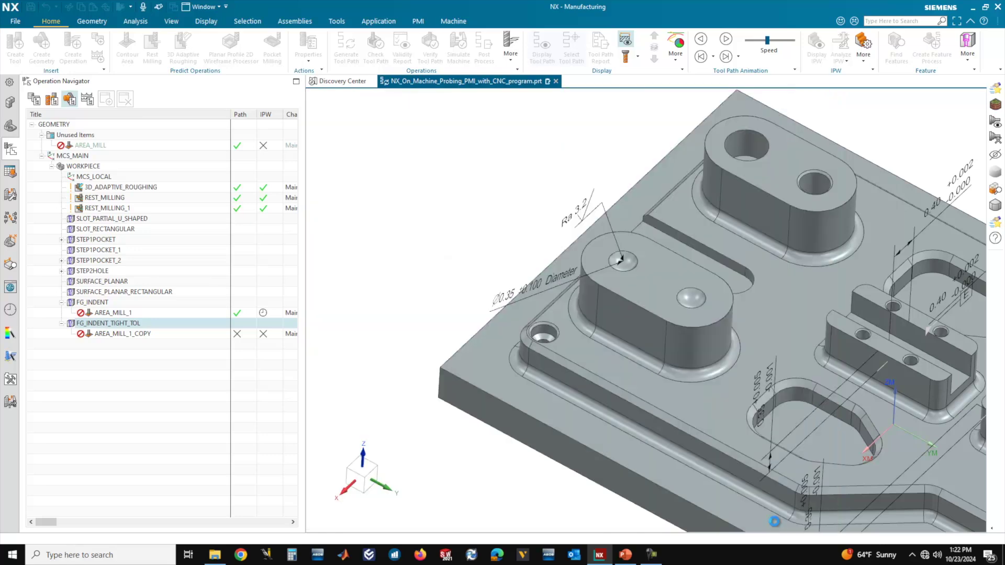
Start Teach Operation Sets for FG_INDENT and select that feature group to begin a new application condition
{"action": "scroll", "coordinate": [446, 305], "scroll_direction": "down", "scroll_amount": 3}
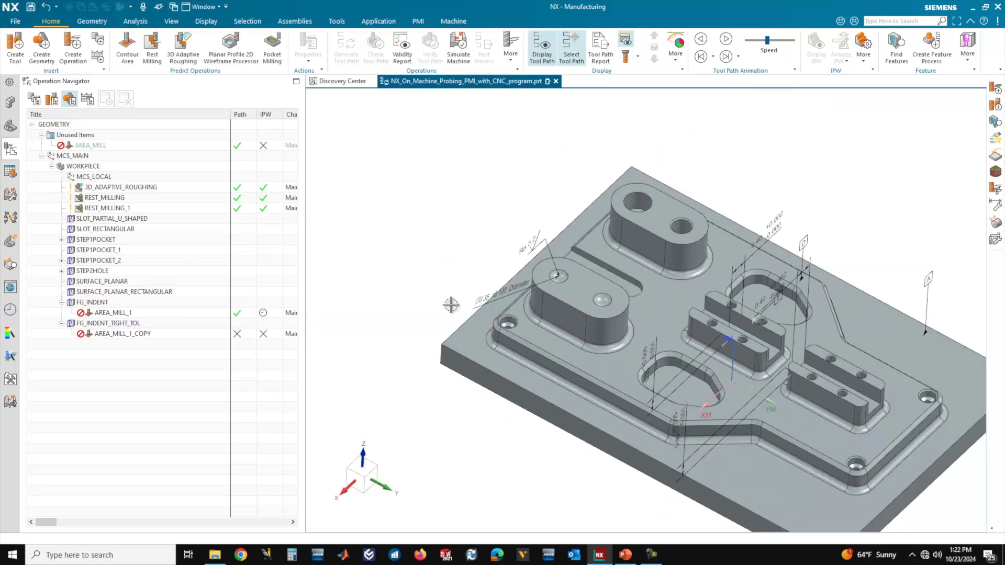
{"action": "scroll", "coordinate": [592, 323], "scroll_direction": "up", "scroll_amount": 3}
{"action": "middle_click_drag", "start_coordinate": [592, 323], "coordinate": [551, 354]}
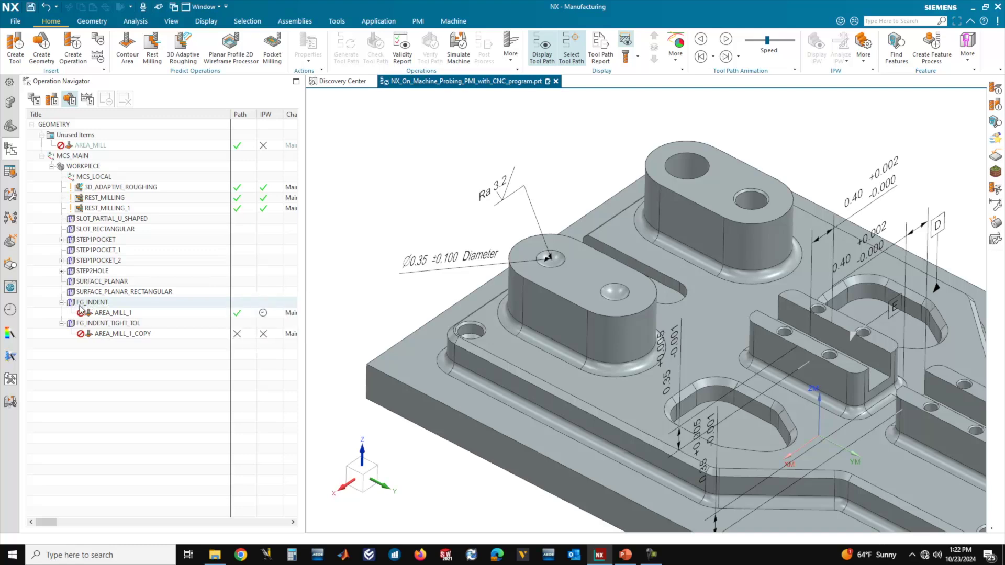
{"action": "right_click", "coordinate": [99, 308]}
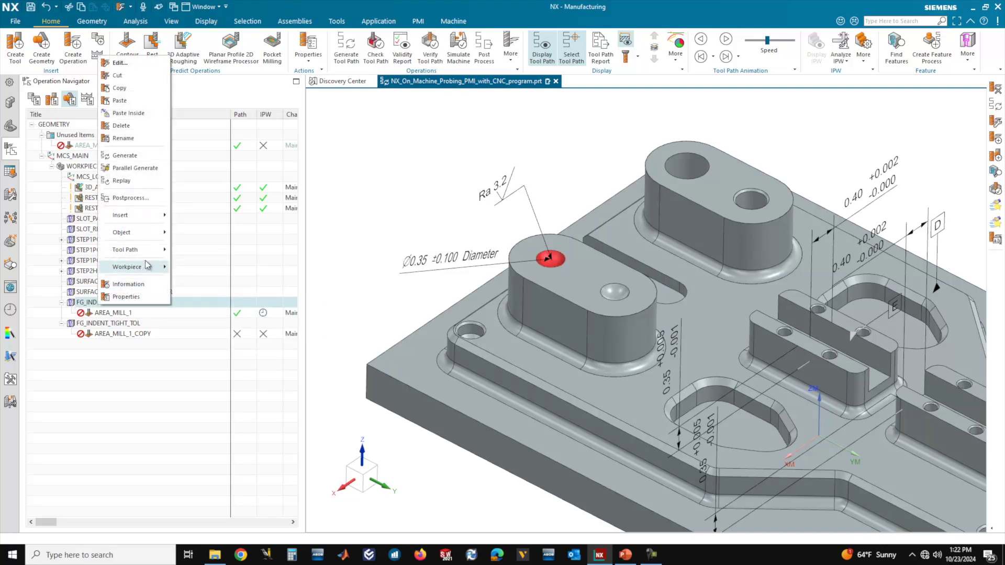
{"action": "mouse_move", "coordinate": [141, 233]}
{"action": "left_click", "coordinate": [218, 328]}
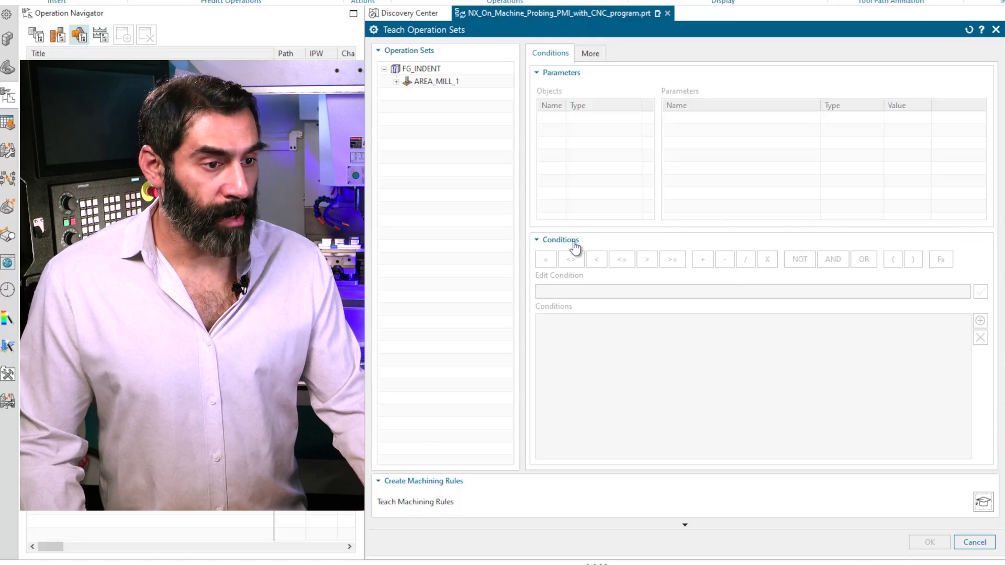
{"action": "left_click", "coordinate": [422, 69]}
{"action": "left_click", "coordinate": [578, 292]}
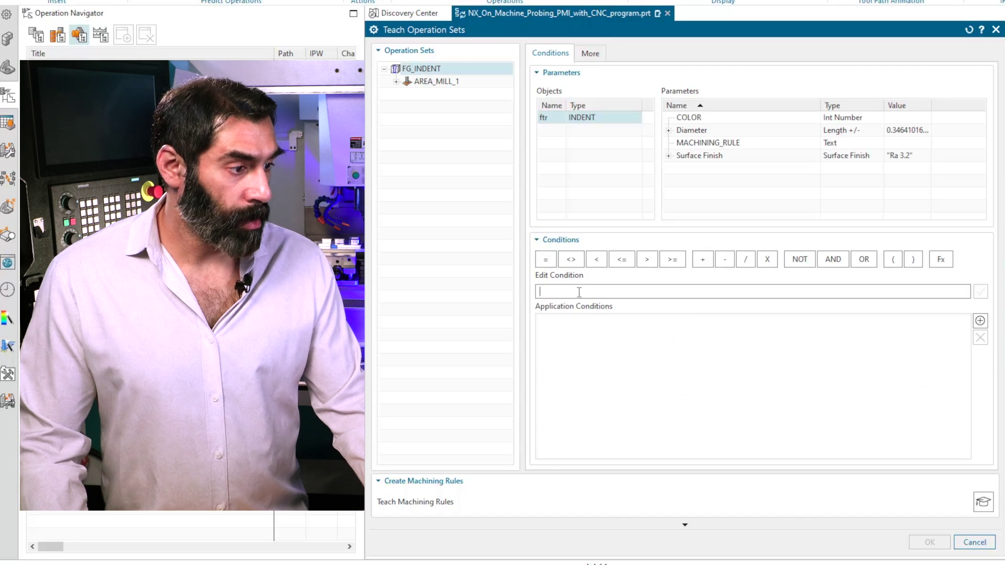
Build the total diameter tolerance expression (ftr.DIAMETER.UPPER+(ftr.DIAMETER.LOWER*-1)) for the FG_INDENT condition
{"action": "left_click", "coordinate": [894, 259]}
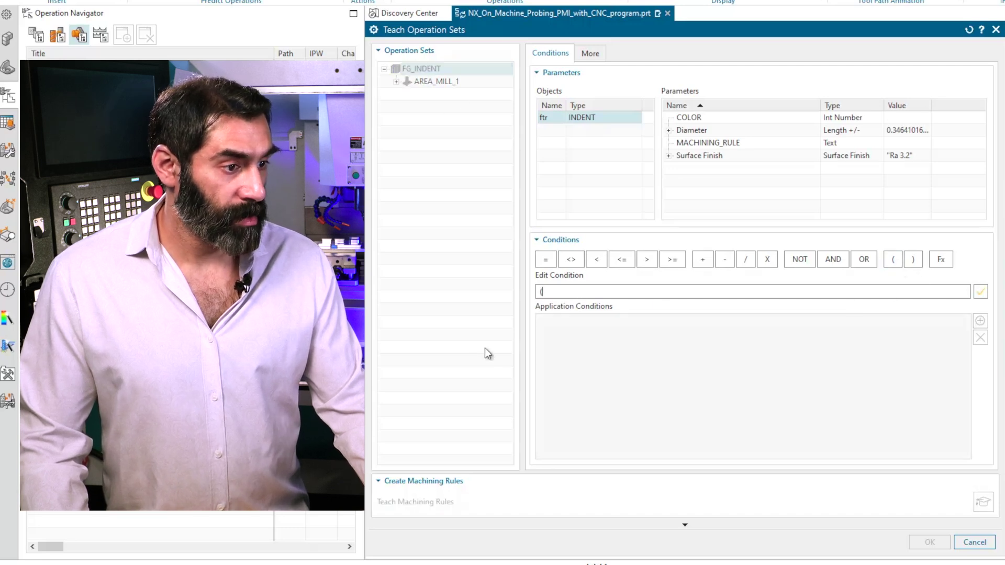
{"action": "left_click", "coordinate": [668, 130]}
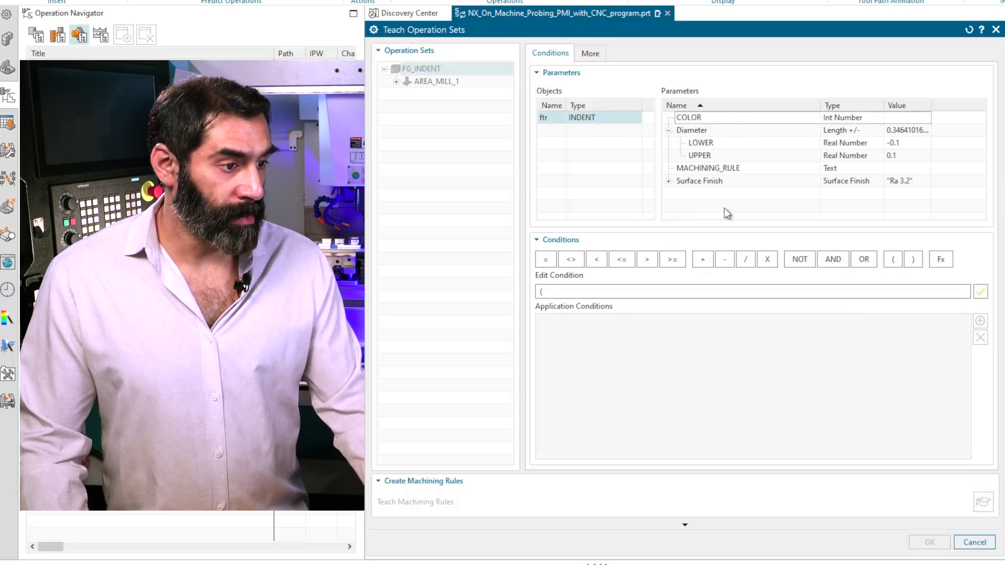
{"action": "double_click", "coordinate": [703, 157]}
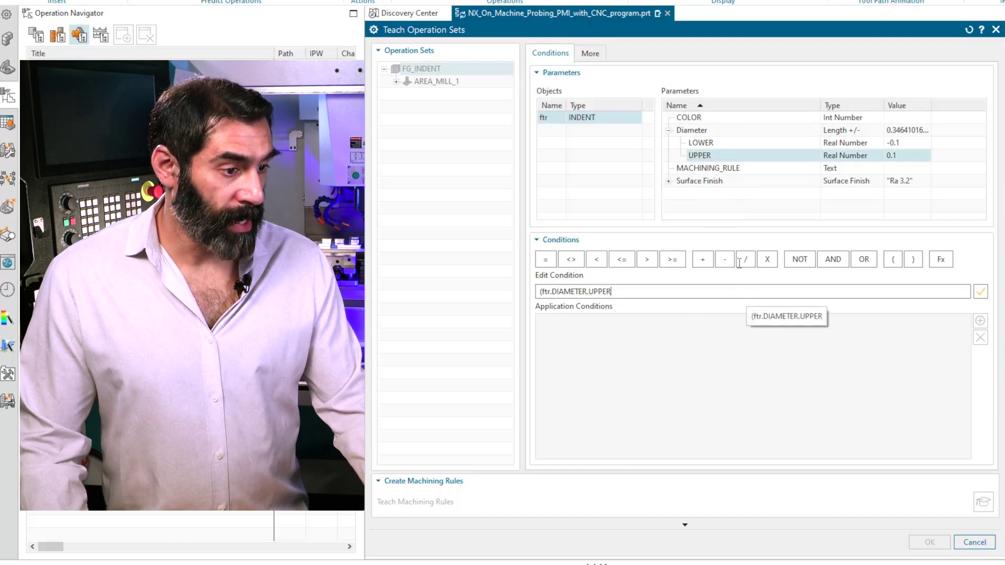
{"action": "left_click", "coordinate": [889, 260]}
{"action": "double_click", "coordinate": [700, 142]}
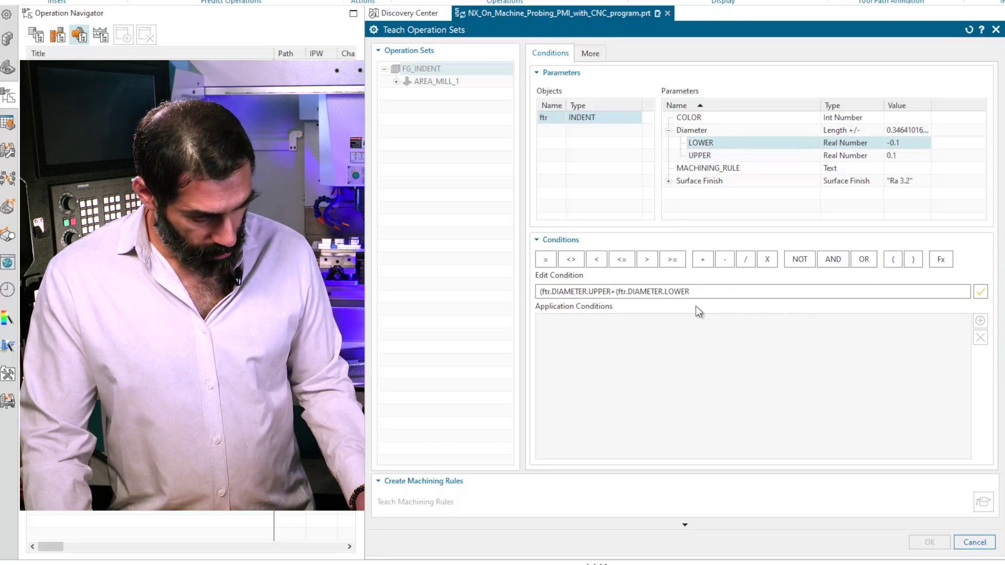
{"action": "left_click", "coordinate": [774, 260]}
{"action": "type", "text": "-1"}
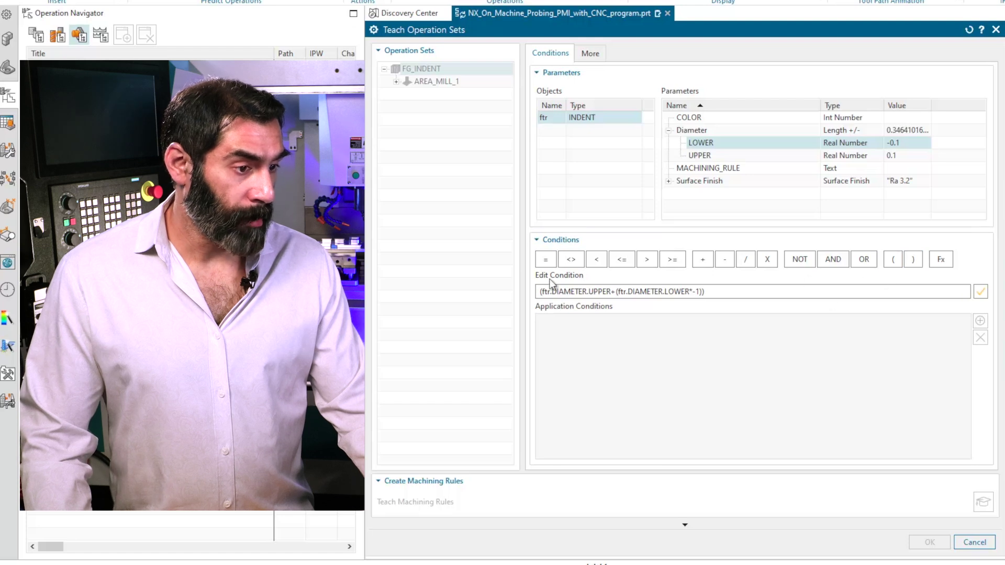
Complete the condition with >0.01, add it to the application conditions, and teach and accept the FG_INDENT operation set
{"action": "left_click", "coordinate": [646, 260]}
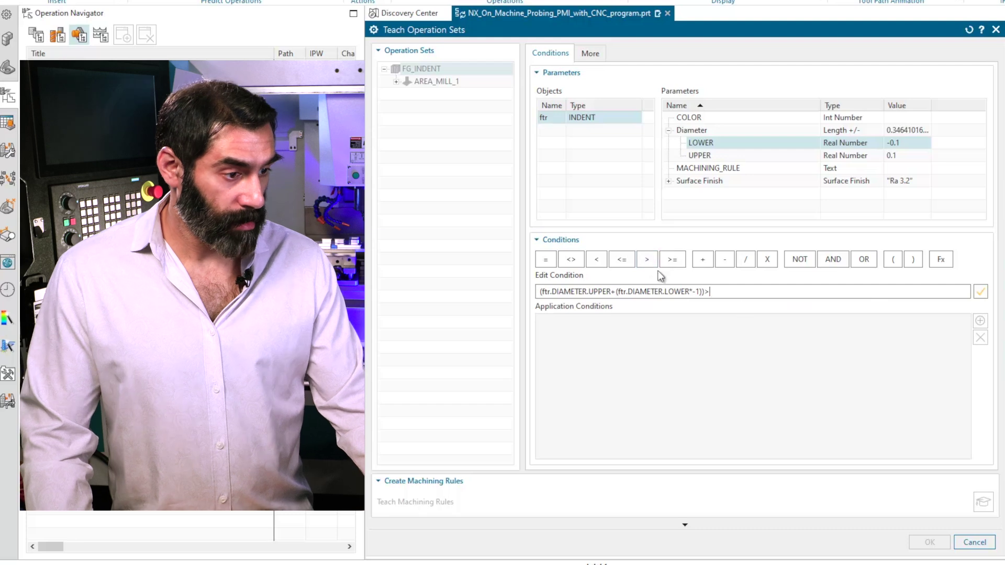
{"action": "type", "text": "0"}
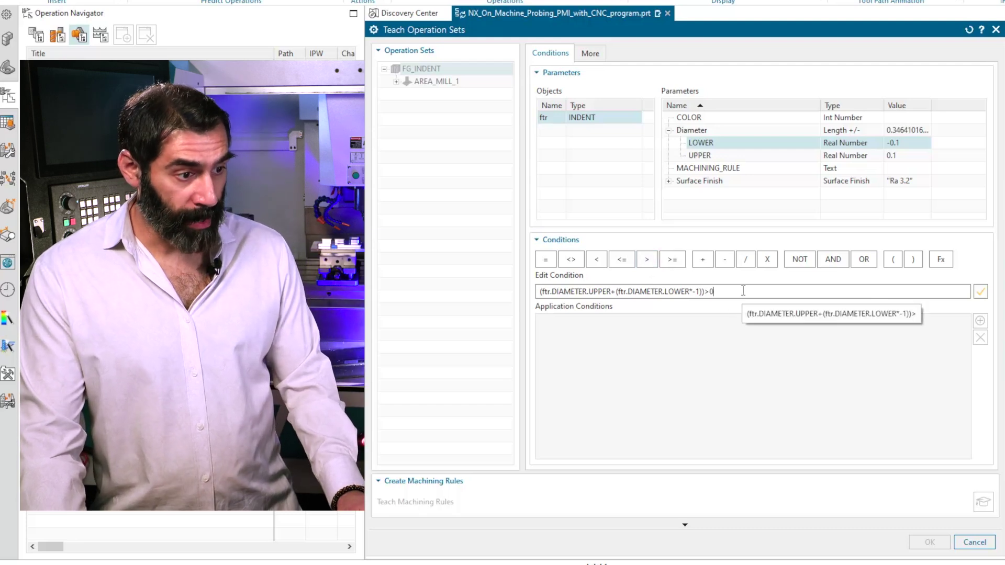
{"action": "type", "text": ".01"}
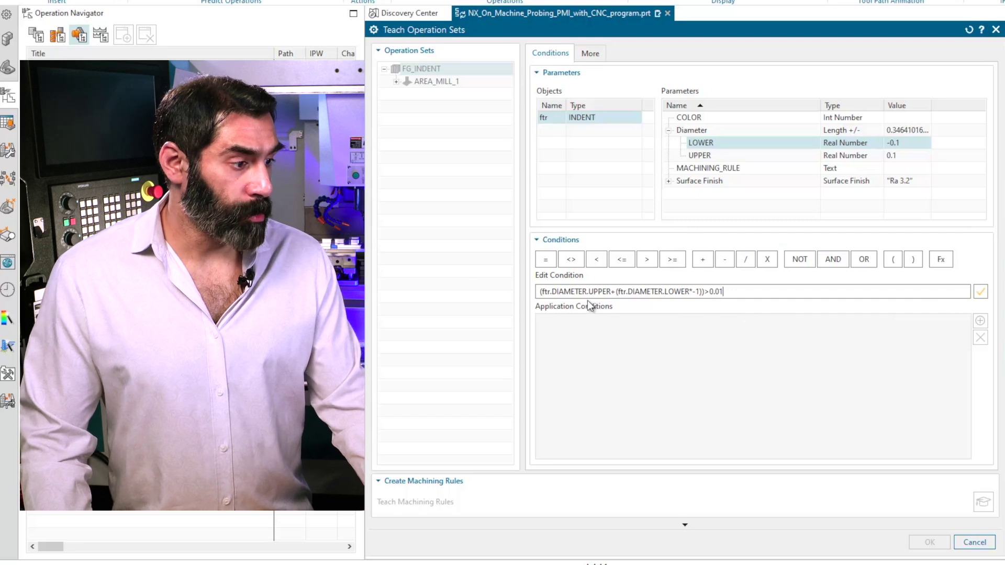
{"action": "left_click", "coordinate": [980, 296]}
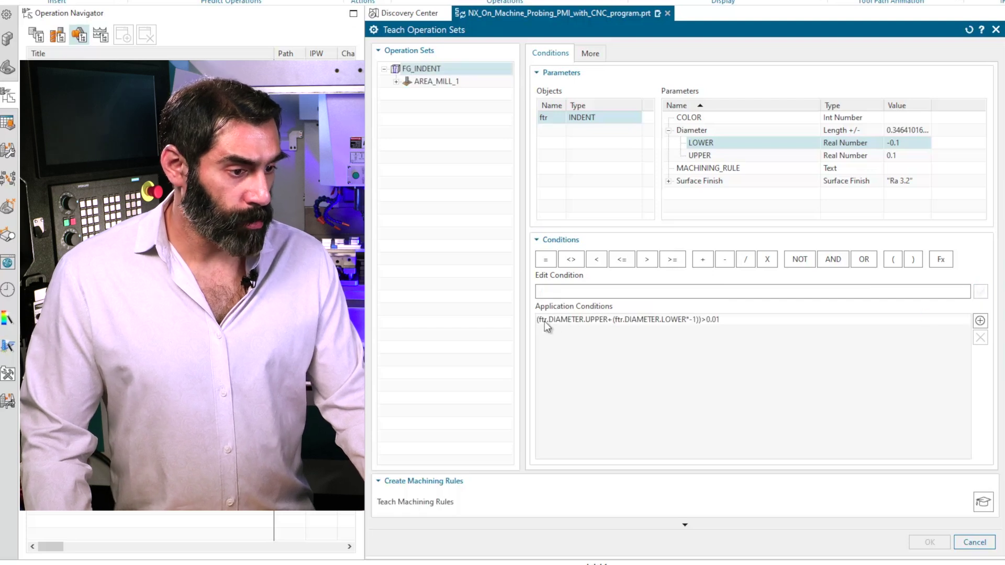
{"action": "left_click", "coordinate": [758, 321]}
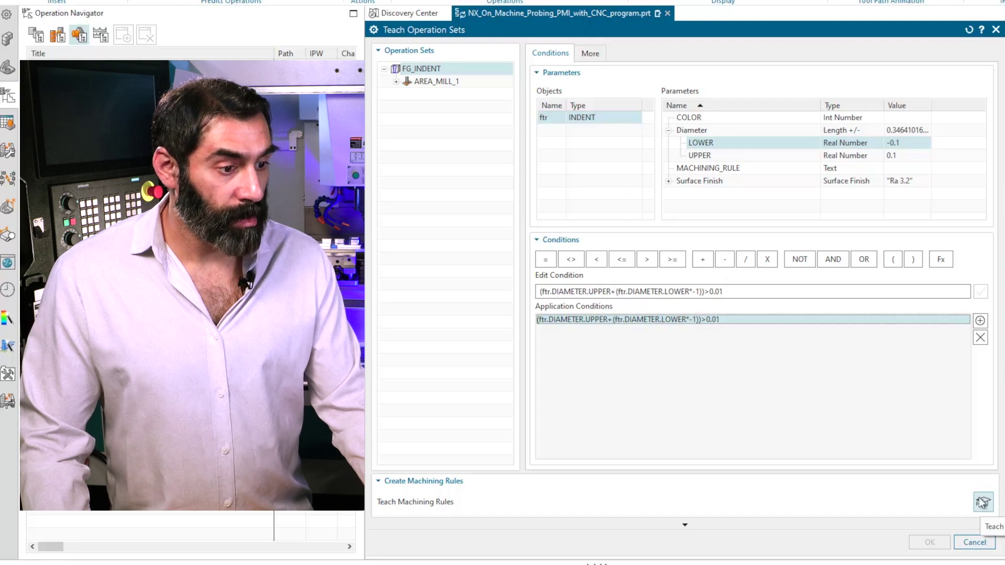
{"action": "left_click", "coordinate": [983, 502]}
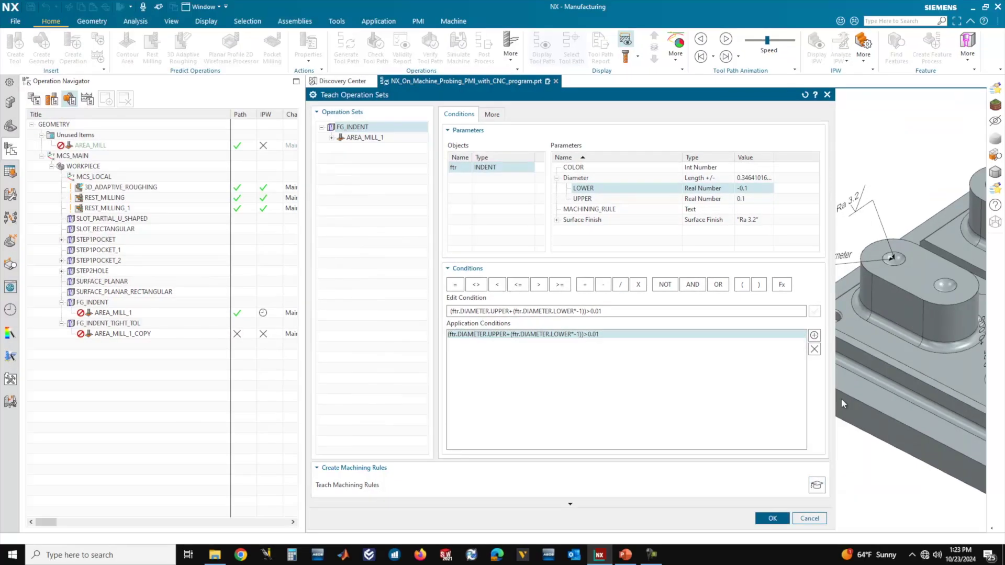
{"action": "left_click", "coordinate": [767, 521]}
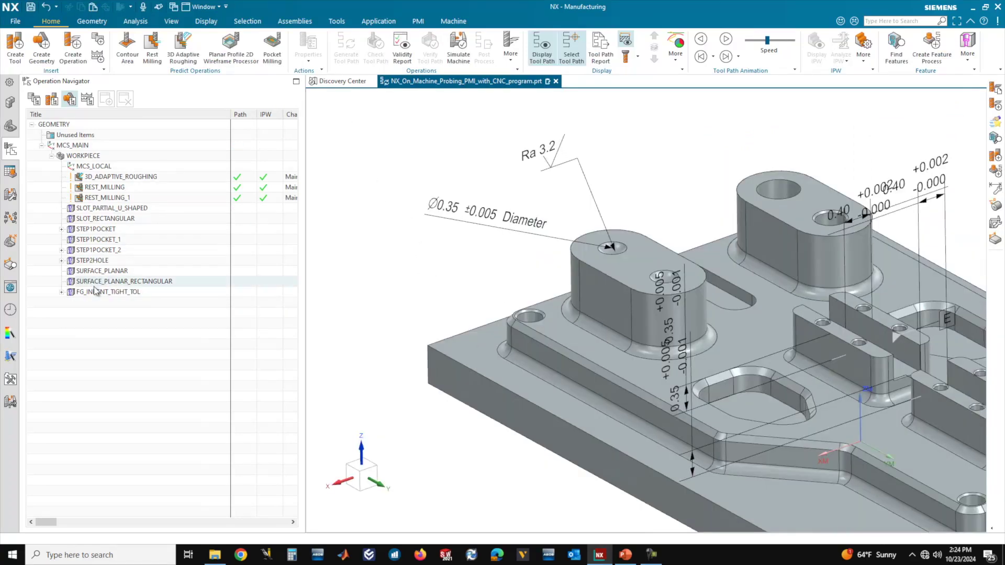
Delete the FG_INDENT_TIGHT_TOL feature group from the workpiece
{"action": "left_click", "coordinate": [95, 295]}
{"action": "right_click", "coordinate": [102, 292]}
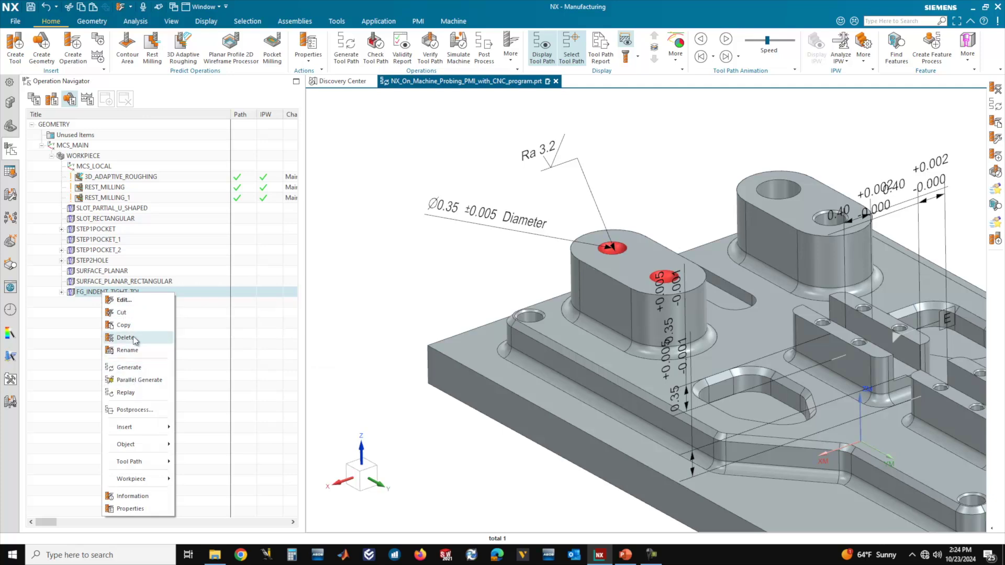
{"action": "left_click", "coordinate": [126, 338]}
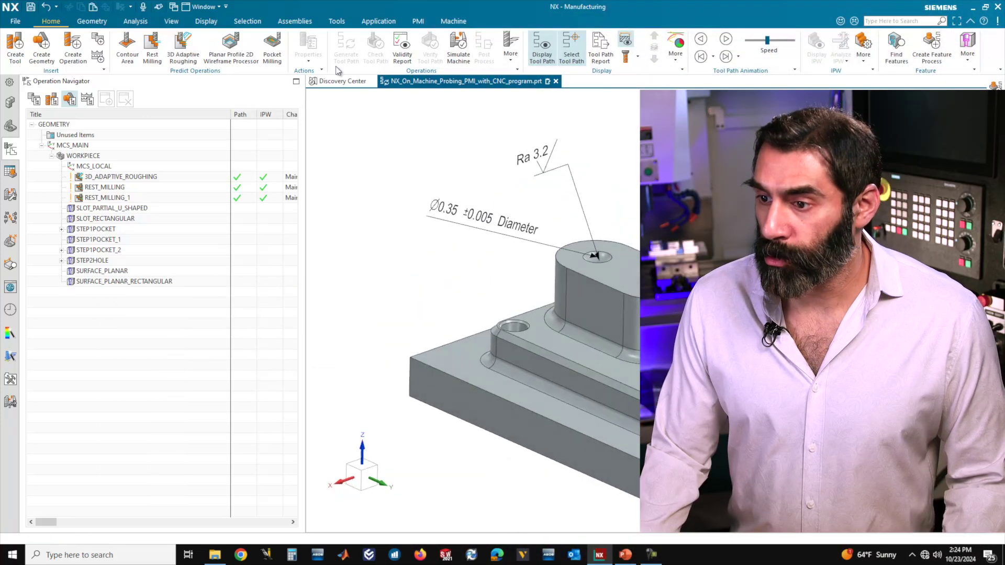
Switch to Modeling and set the tolerance of the indent's PMI diameter dimension to ±0.100
{"action": "left_click", "coordinate": [376, 21]}
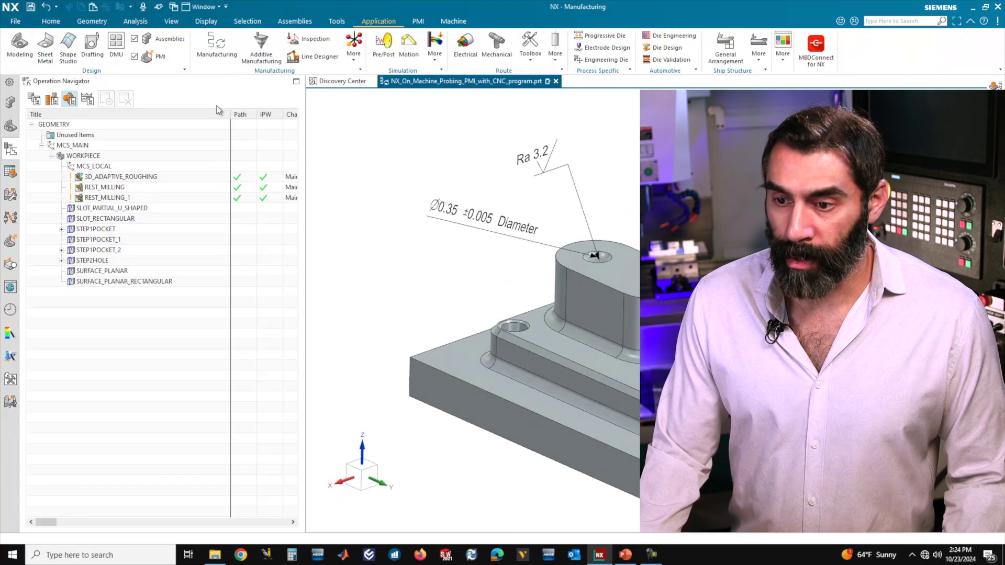
{"action": "left_click", "coordinate": [20, 45]}
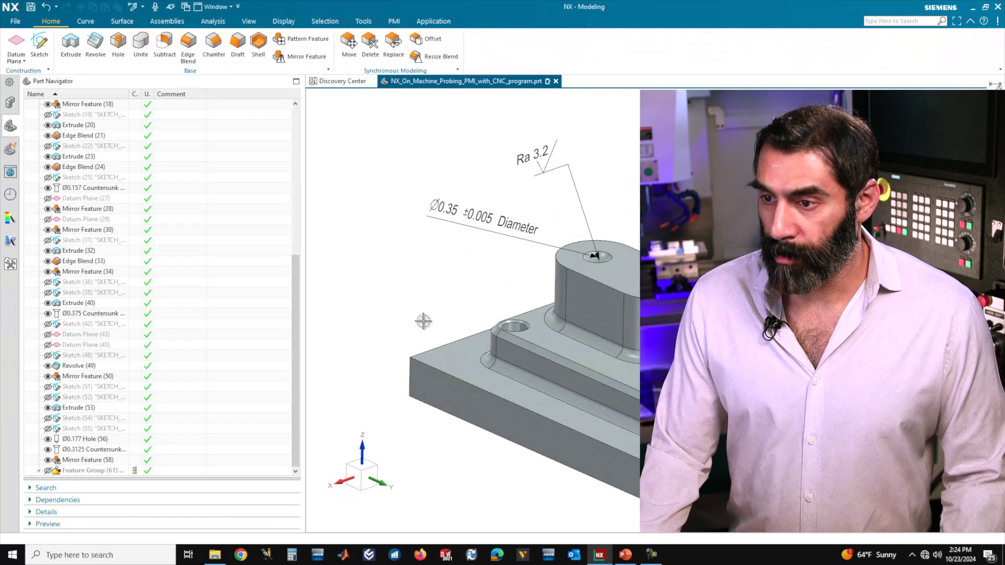
{"action": "left_click", "coordinate": [394, 21]}
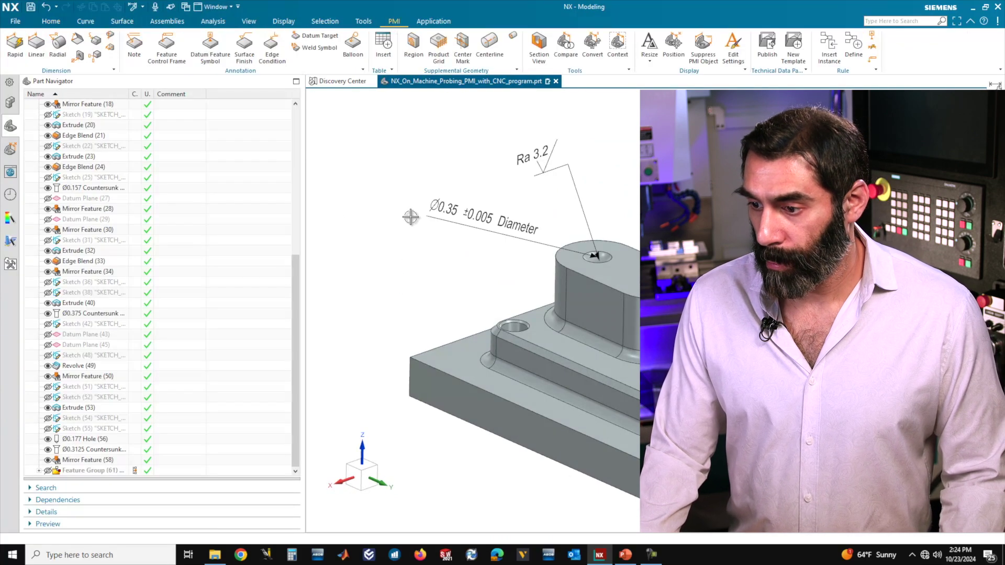
{"action": "double_click", "coordinate": [492, 216]}
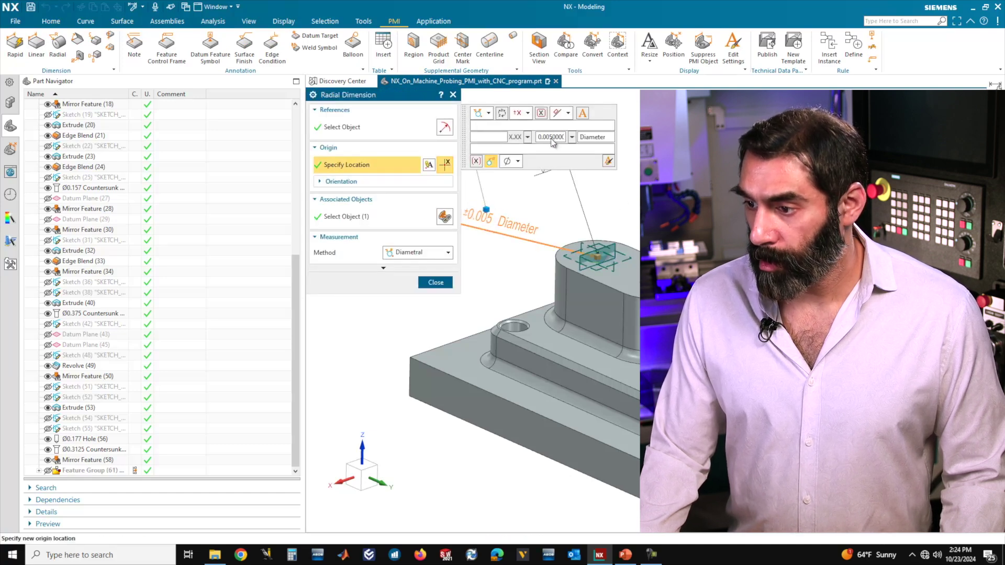
{"action": "left_click_drag", "start_coordinate": [551, 137], "coordinate": [543, 137]}
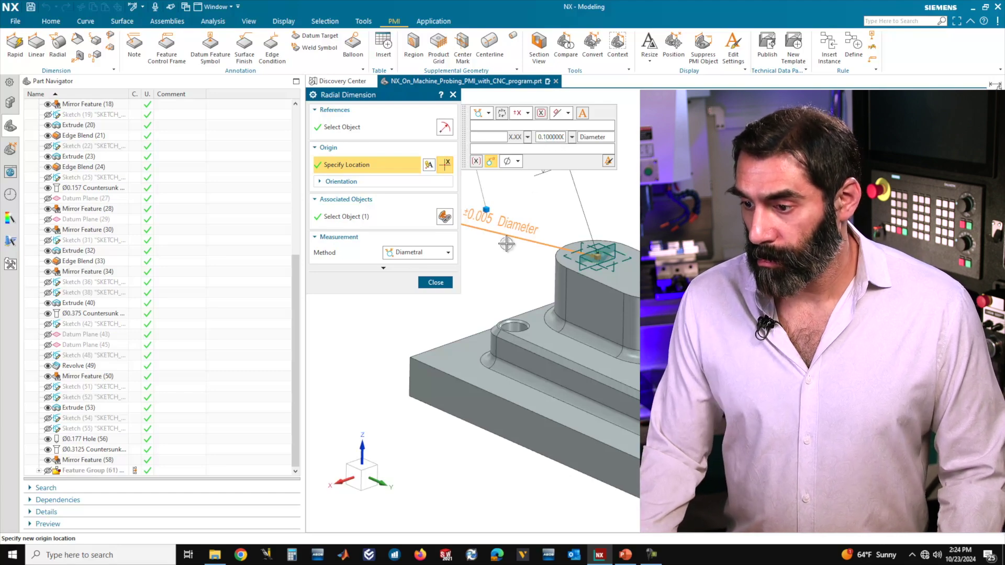
{"action": "left_click", "coordinate": [436, 283]}
{"action": "middle_click_drag", "start_coordinate": [532, 263], "coordinate": [525, 260]}
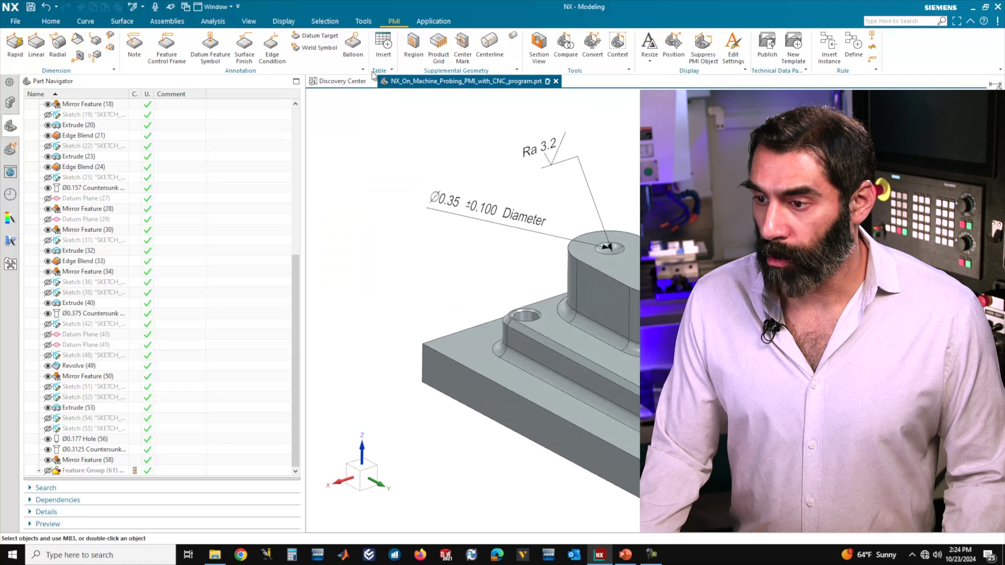
Return to Manufacturing and approve the changes to the INDENT_26 machining feature
{"action": "left_click", "coordinate": [435, 23]}
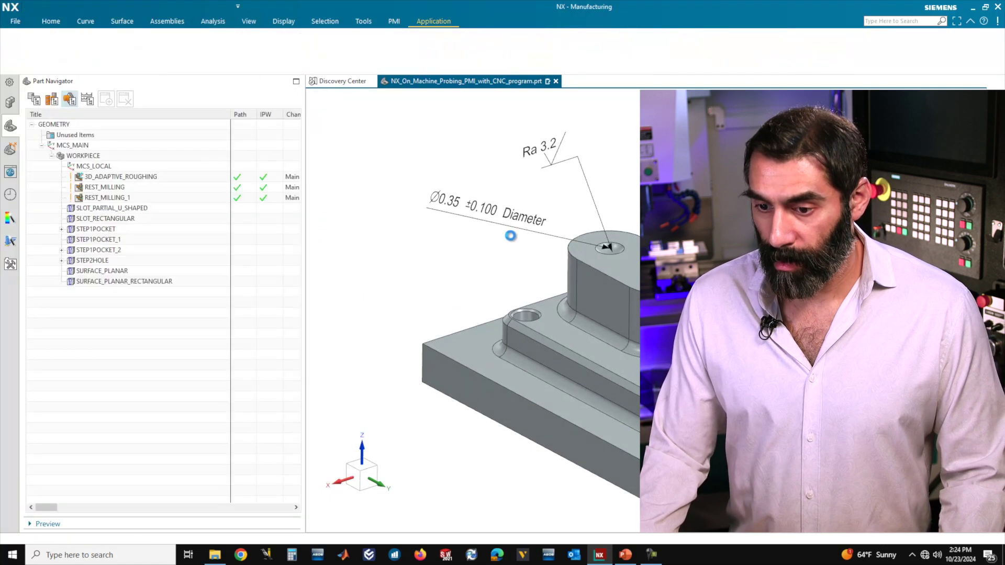
{"action": "middle_click_drag", "start_coordinate": [480, 287], "coordinate": [540, 285]}
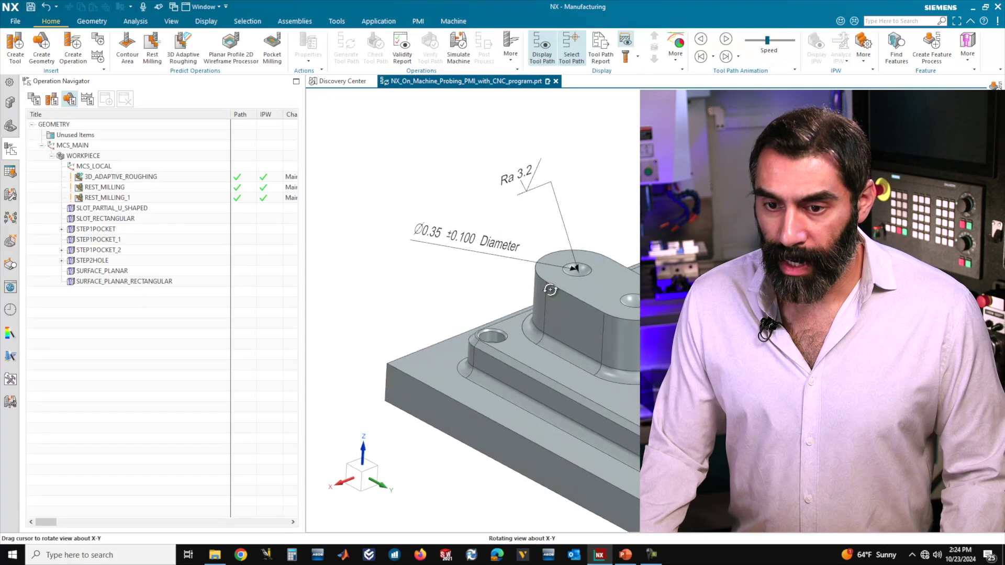
{"action": "left_click", "coordinate": [11, 171]}
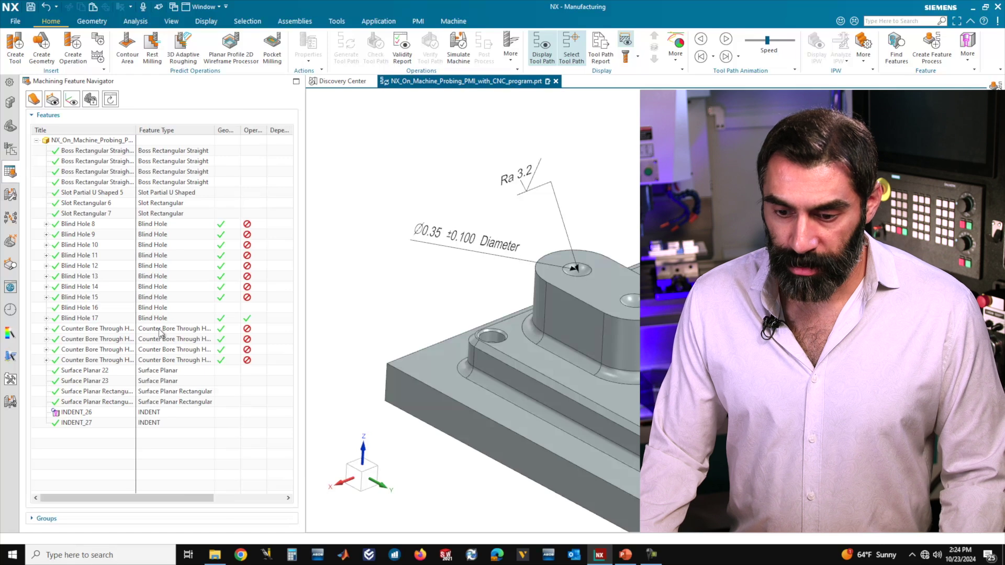
{"action": "mouse_move", "coordinate": [73, 415]}
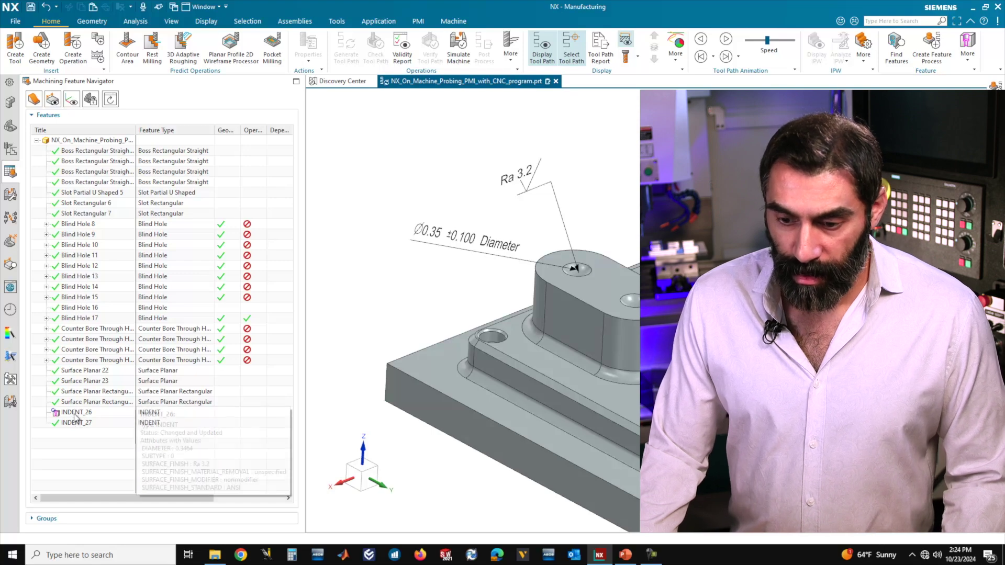
{"action": "right_click", "coordinate": [75, 413]}
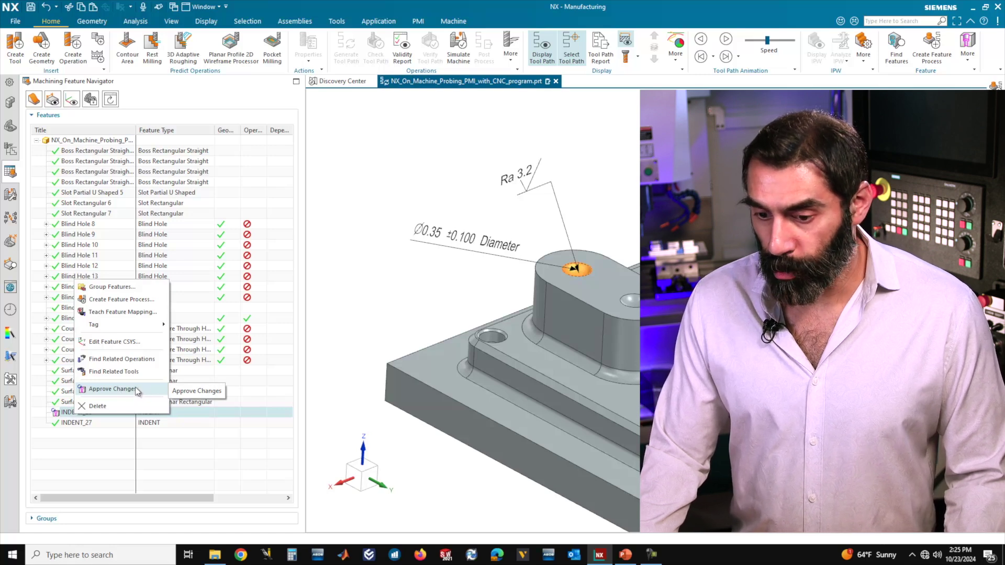
{"action": "left_click", "coordinate": [137, 390]}
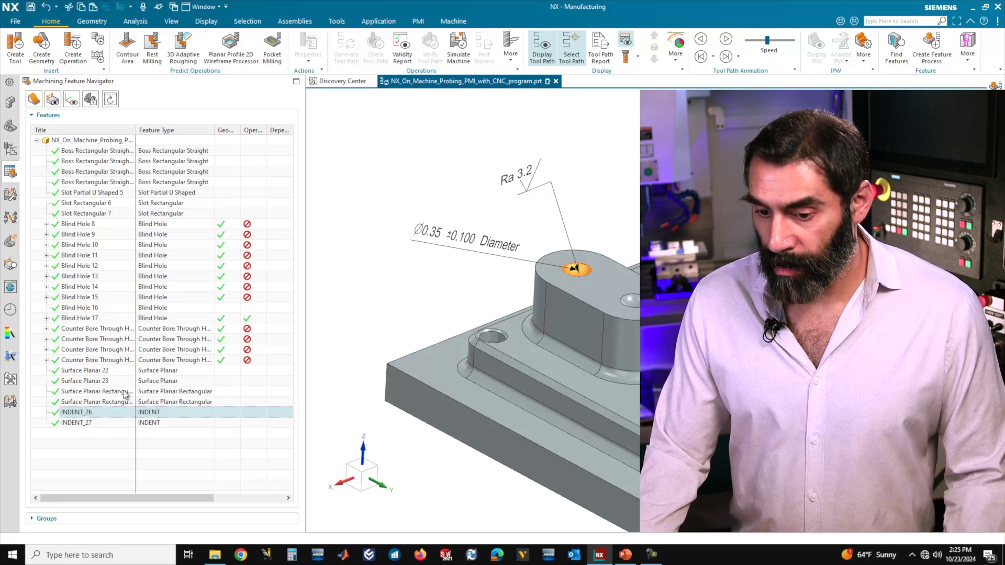
Create a rule-based feature process for INDENT_26 and INDENT_27 using the INDENT operation sets under WORKPIECE, and inspect the generated feature group
{"action": "left_click", "coordinate": [89, 422], "text": "ctrl"}
{"action": "right_click", "coordinate": [91, 422]}
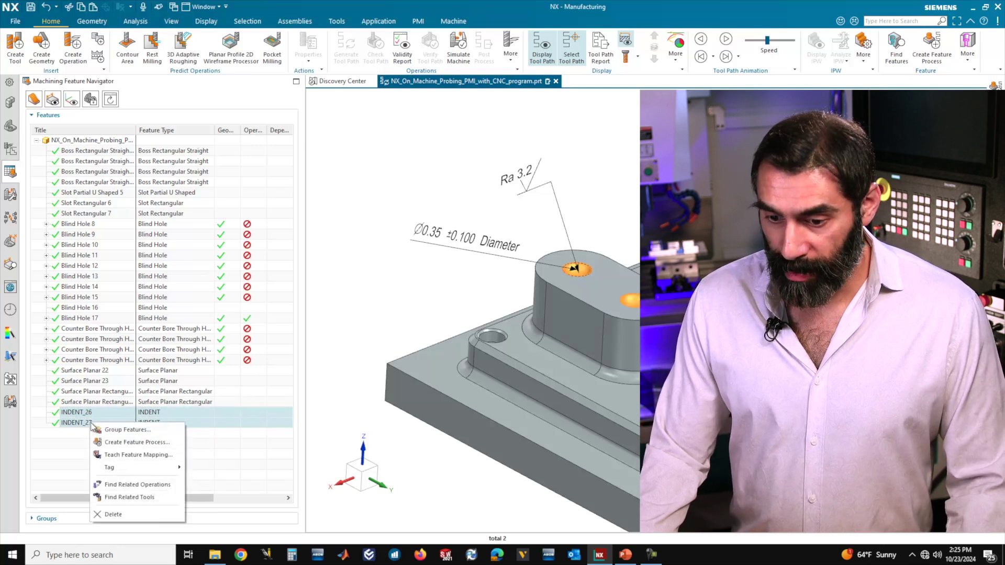
{"action": "left_click", "coordinate": [137, 442]}
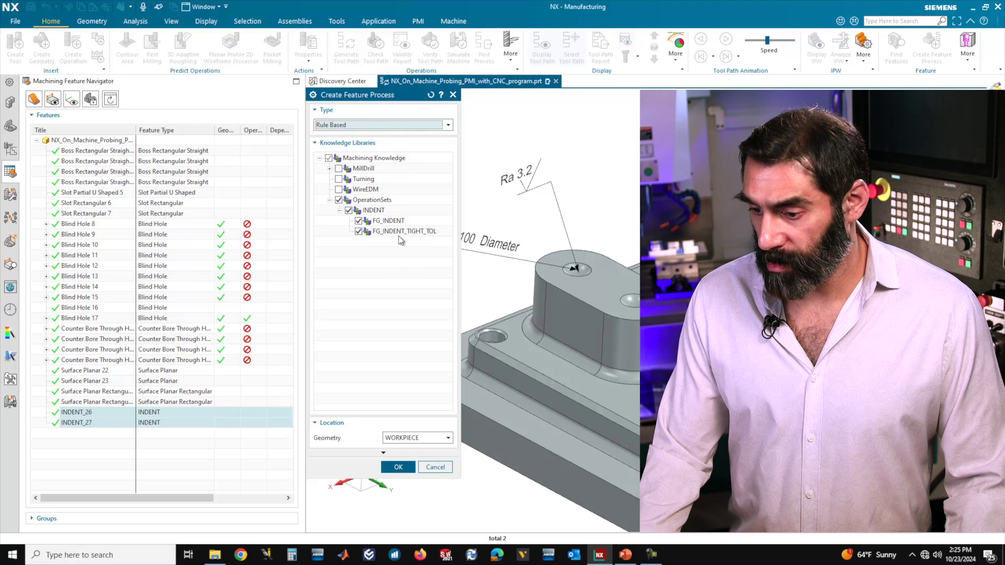
{"action": "left_click", "coordinate": [396, 467]}
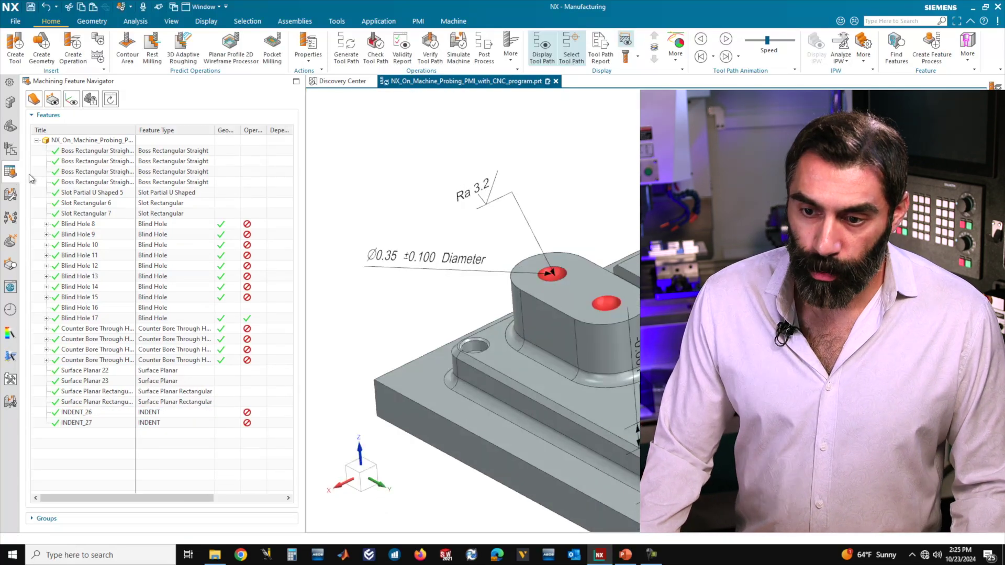
{"action": "left_click", "coordinate": [11, 149]}
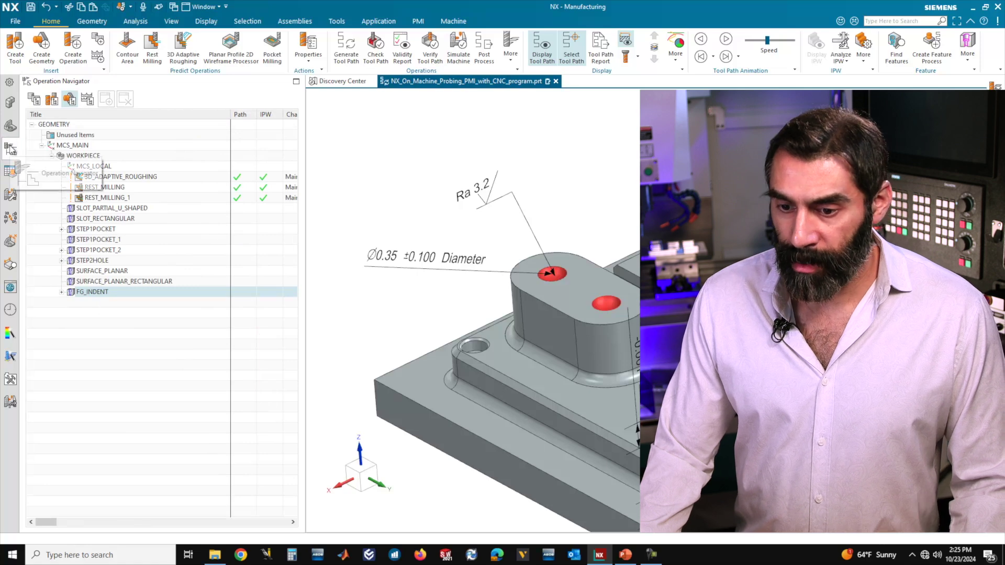
{"action": "middle_click_drag", "start_coordinate": [444, 320], "coordinate": [450, 322]}
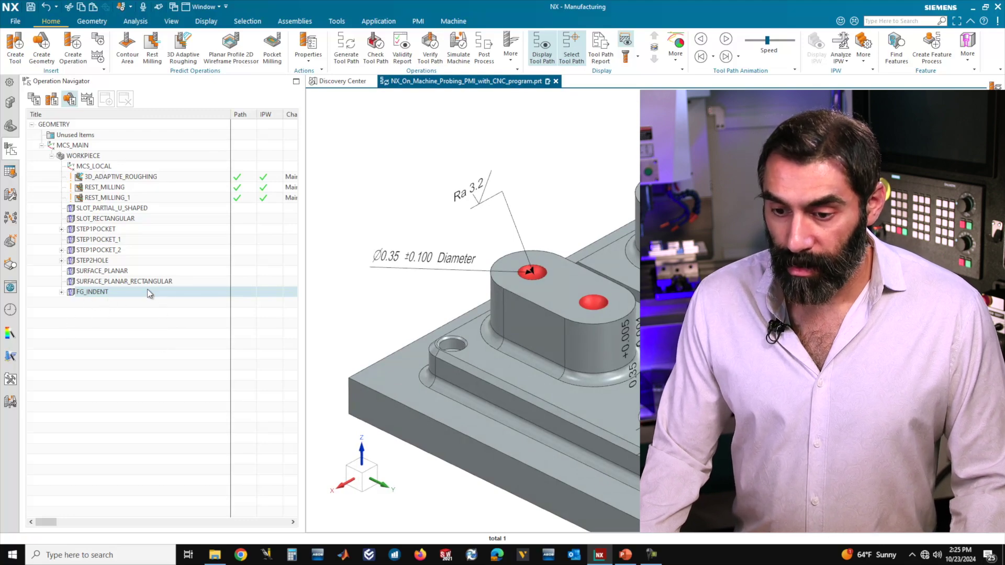
{"action": "middle_click_drag", "start_coordinate": [539, 347], "coordinate": [518, 340]}
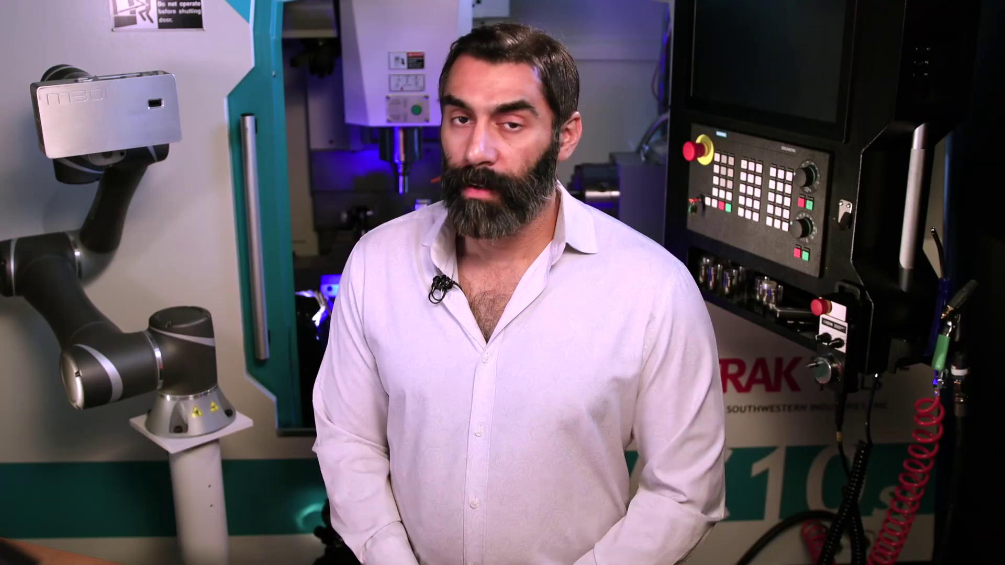